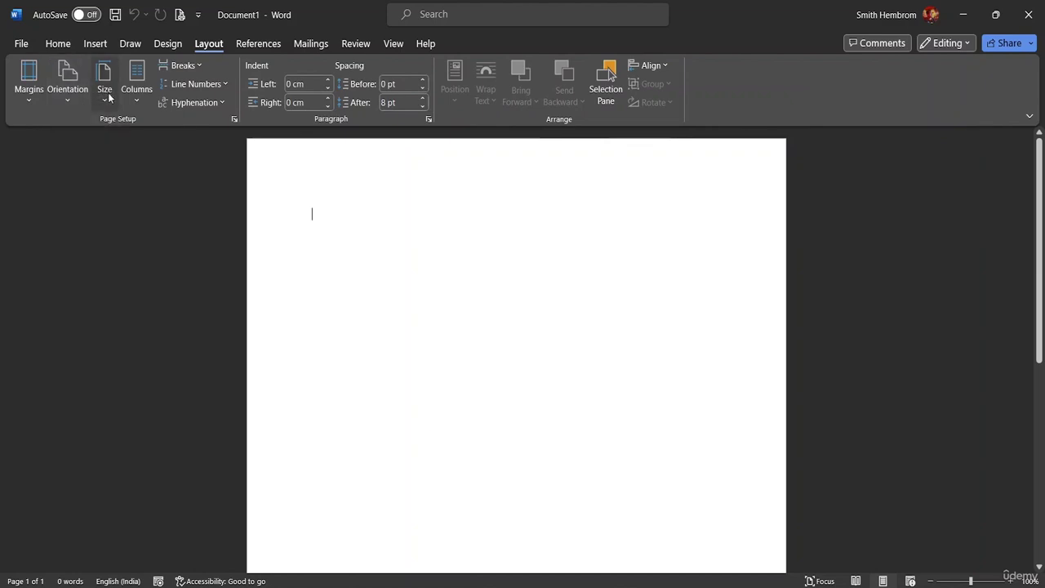
Try Legal paper size, then set the page to Letter, zooming out to view it.
click(106, 96)
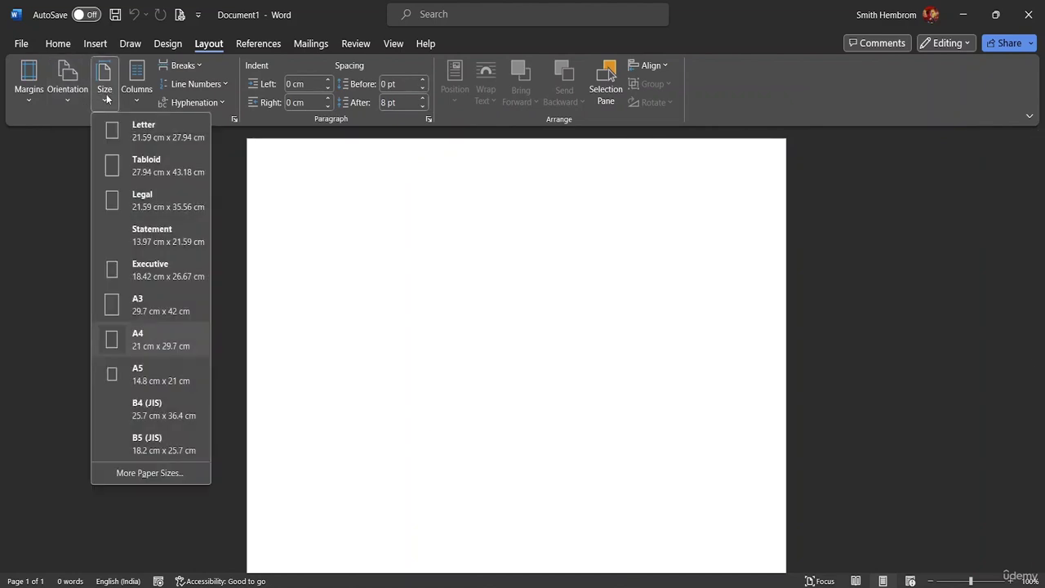
click(147, 209)
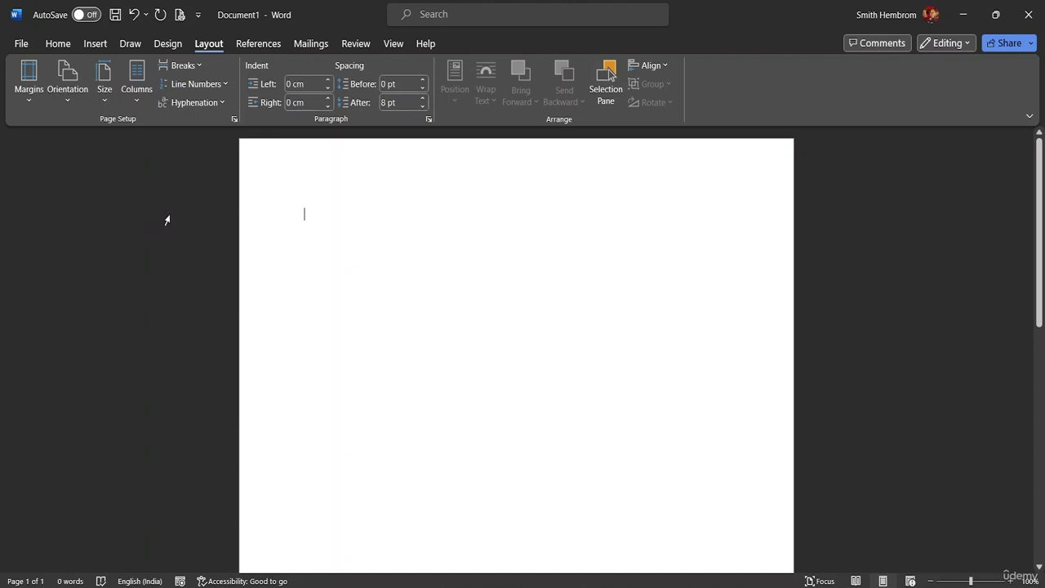
drag(1040, 232, 1020, 238)
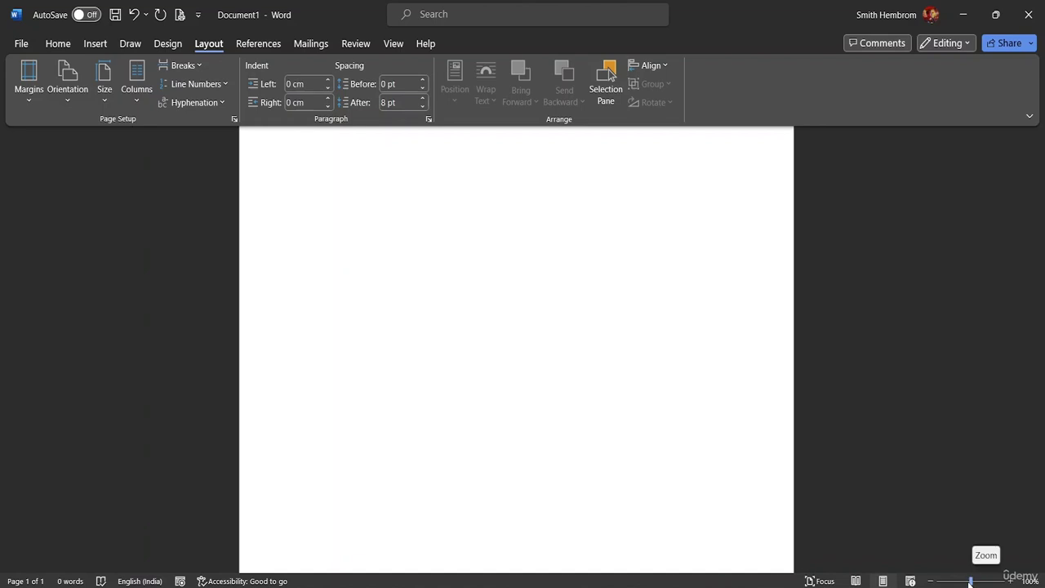
drag(970, 580, 953, 582)
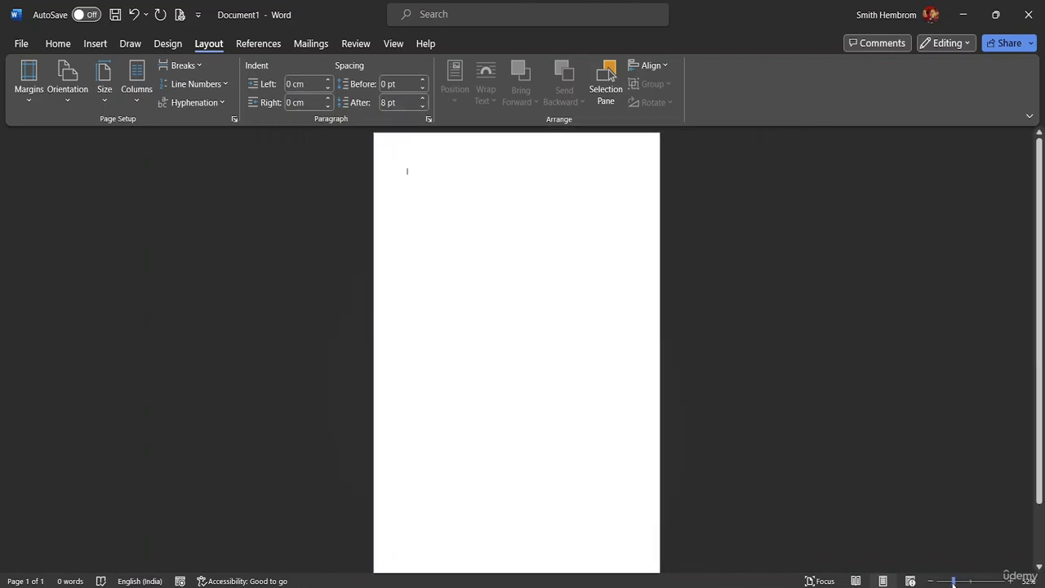
click(111, 95)
click(127, 141)
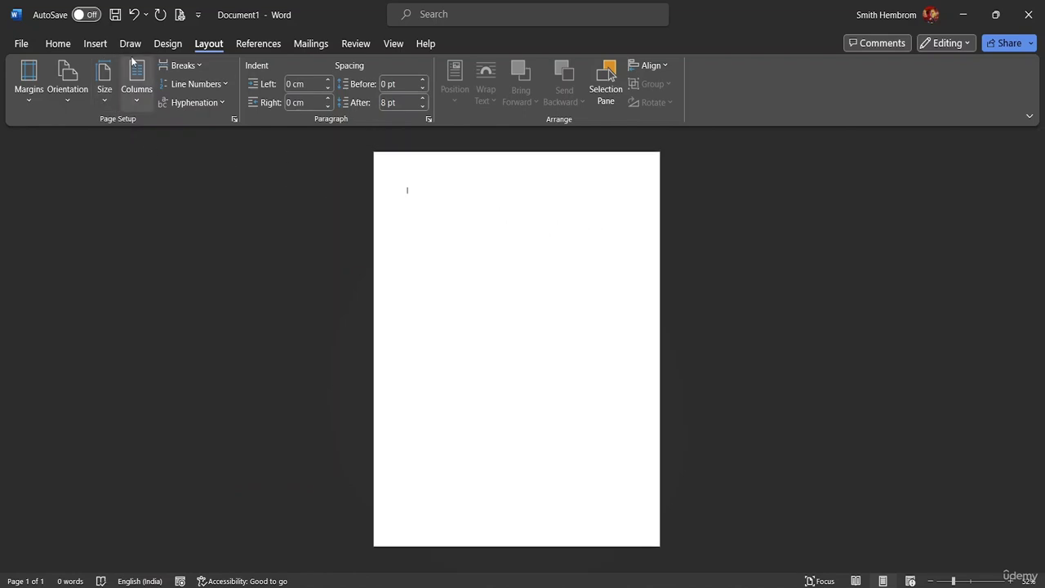
Review the Columns, Orientation, Margins and Page Setup options, keeping the page portrait.
click(138, 100)
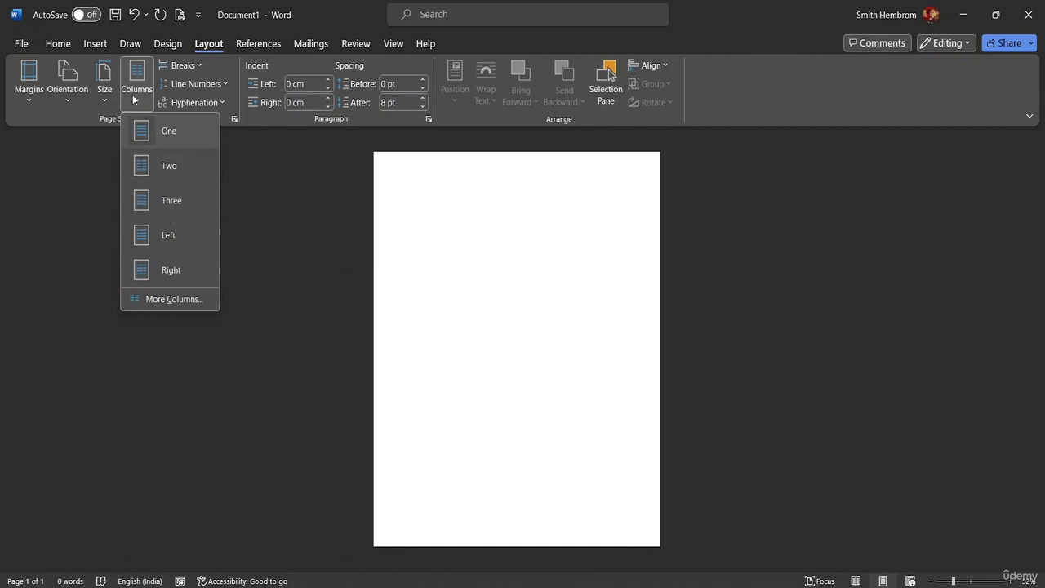
click(103, 100)
click(73, 100)
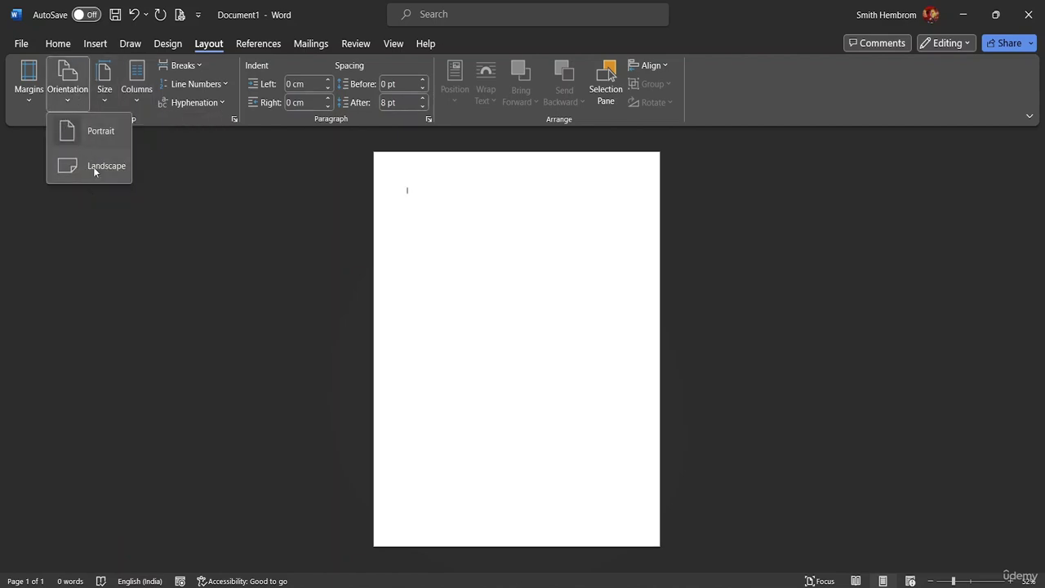
click(69, 102)
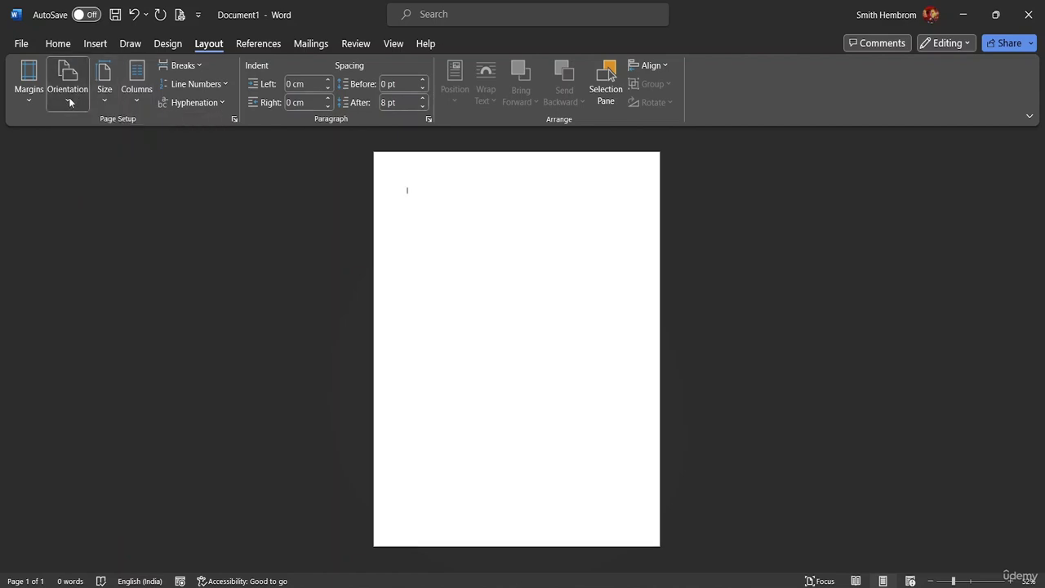
click(28, 102)
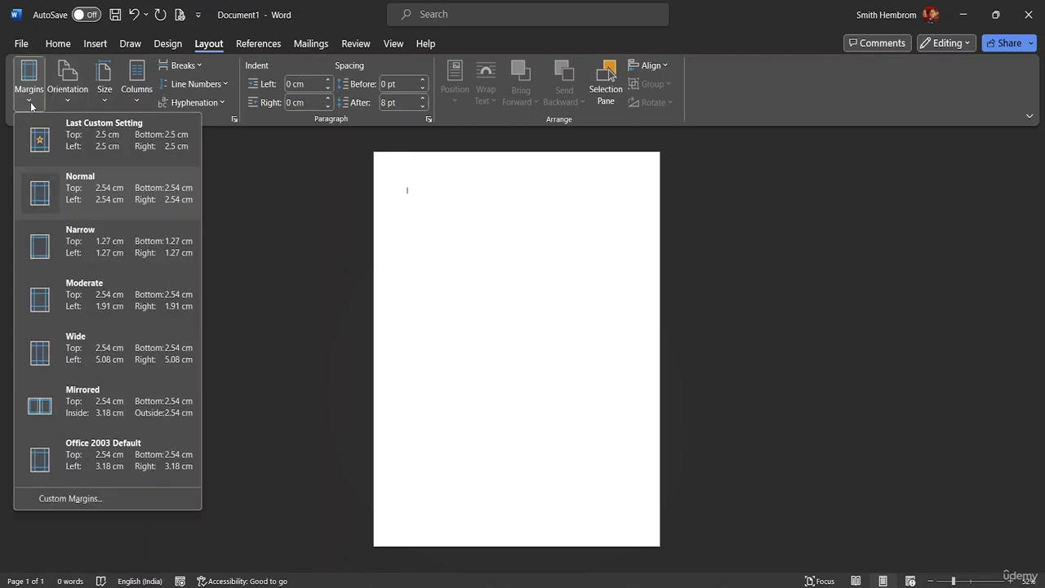
click(235, 119)
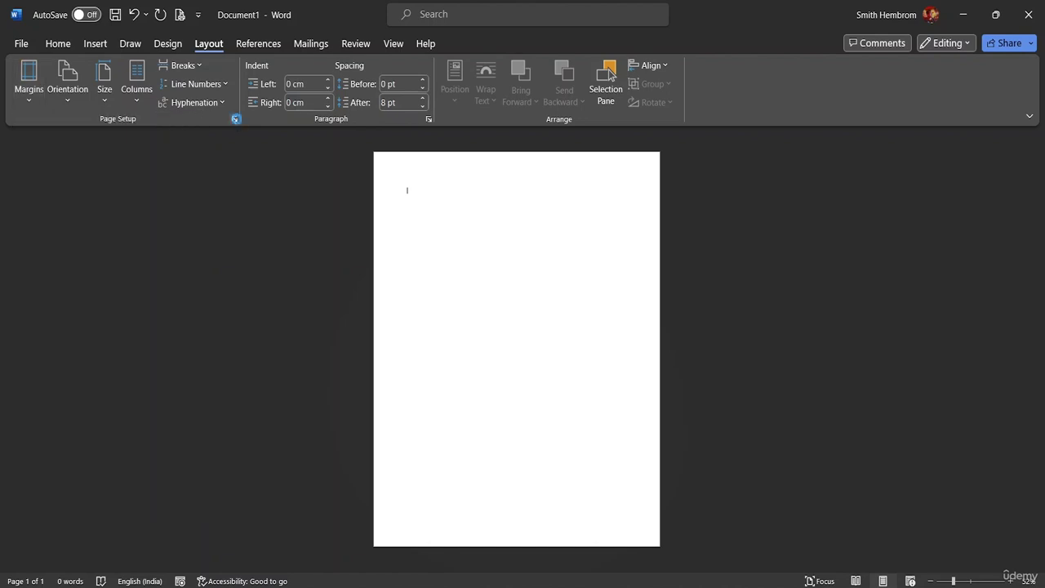
click(649, 88)
Draw a rectangle from the page's top-left corner, align it left, and zoom to 100%.
click(98, 44)
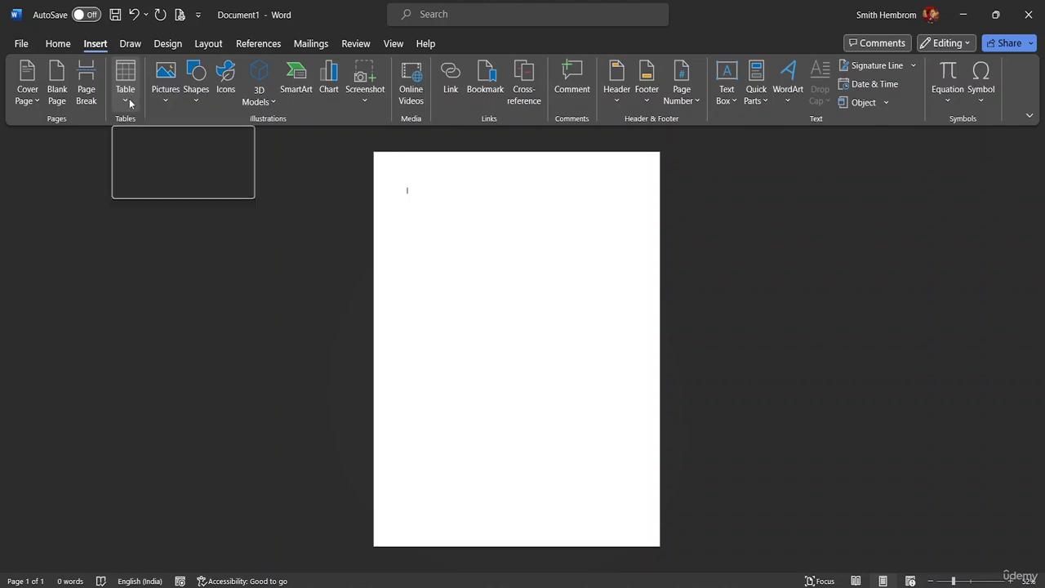
click(196, 91)
click(196, 97)
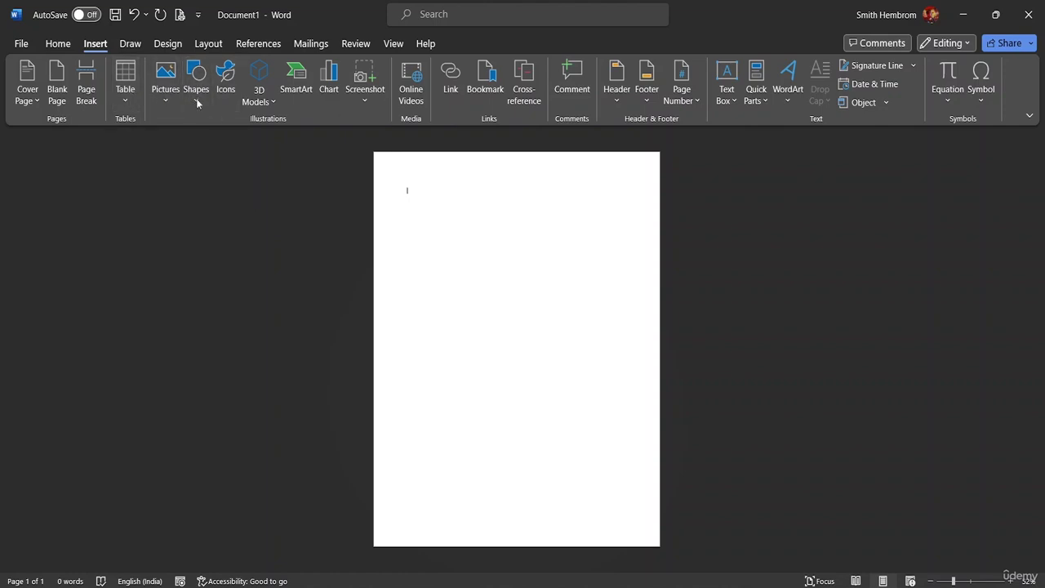
click(196, 96)
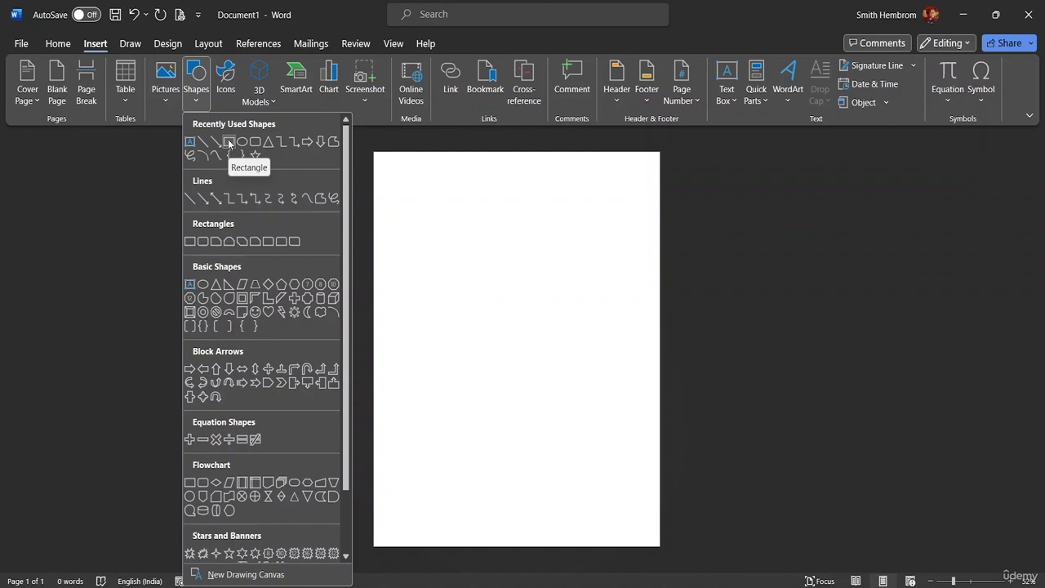
click(230, 143)
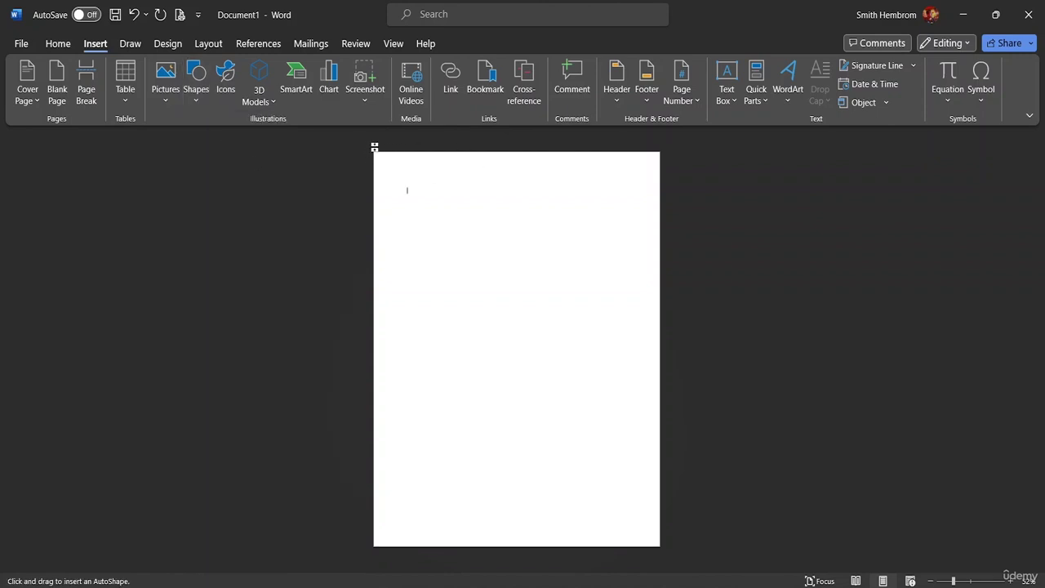
mouse_move(373, 151)
mouse_down()
mouse_move(401, 205)
mouse_move(404, 256)
mouse_move(457, 298)
mouse_move(709, 308)
mouse_move(669, 303)
mouse_up()
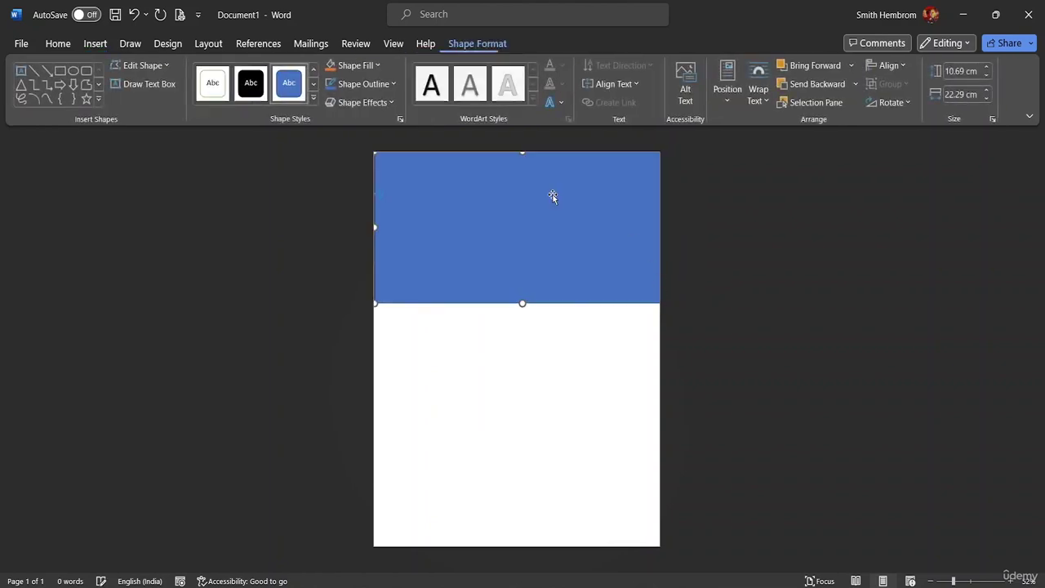
drag(444, 205, 441, 205)
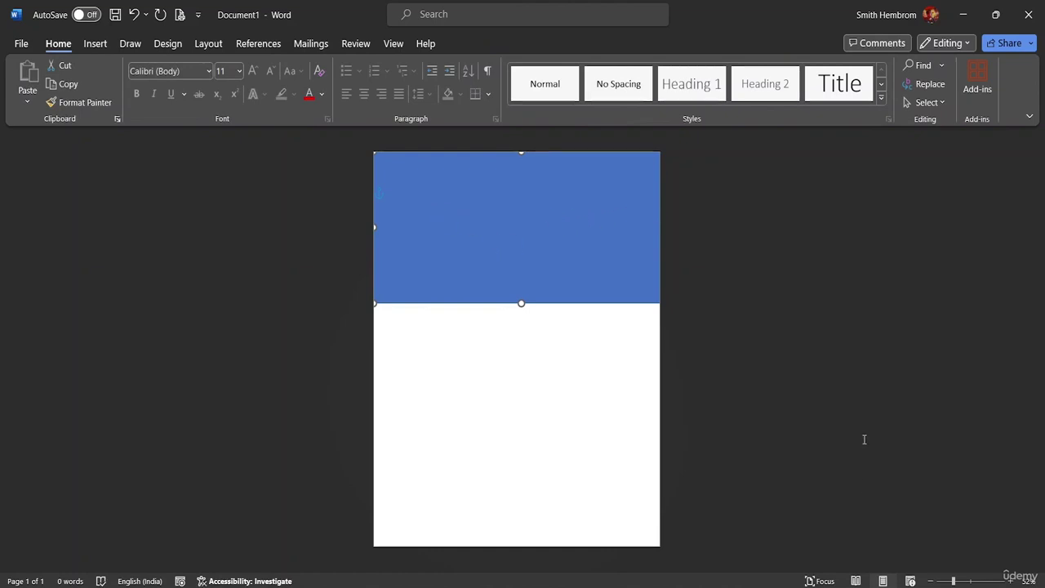
drag(954, 582, 971, 581)
Snap the rectangle to the page edges and stretch it down to 11.83 × 22.2 cm.
click(691, 366)
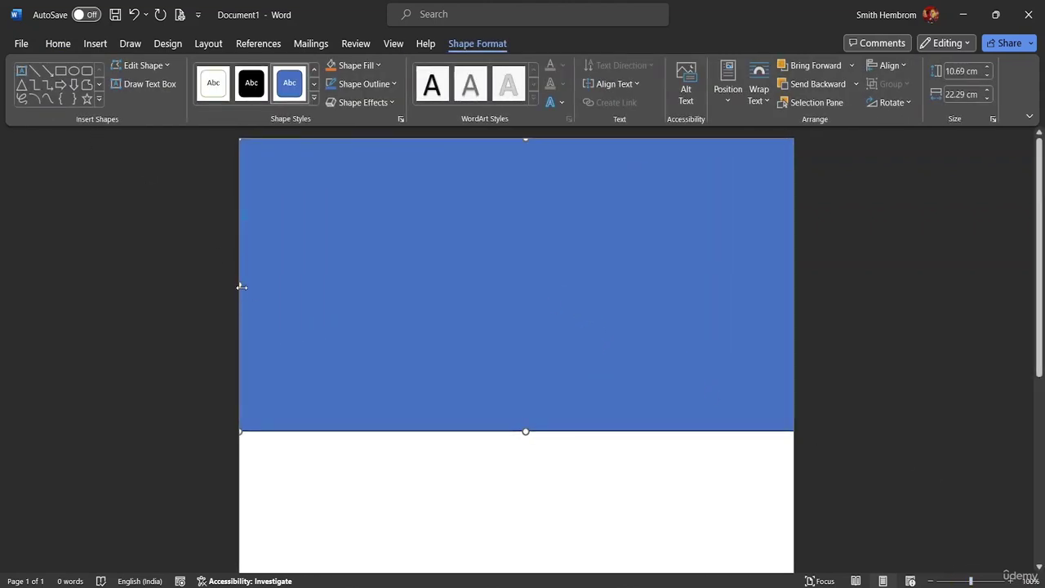
drag(242, 287, 229, 279)
mouse_move(783, 256)
mouse_down()
mouse_move(742, 261)
mouse_move(777, 253)
mouse_up()
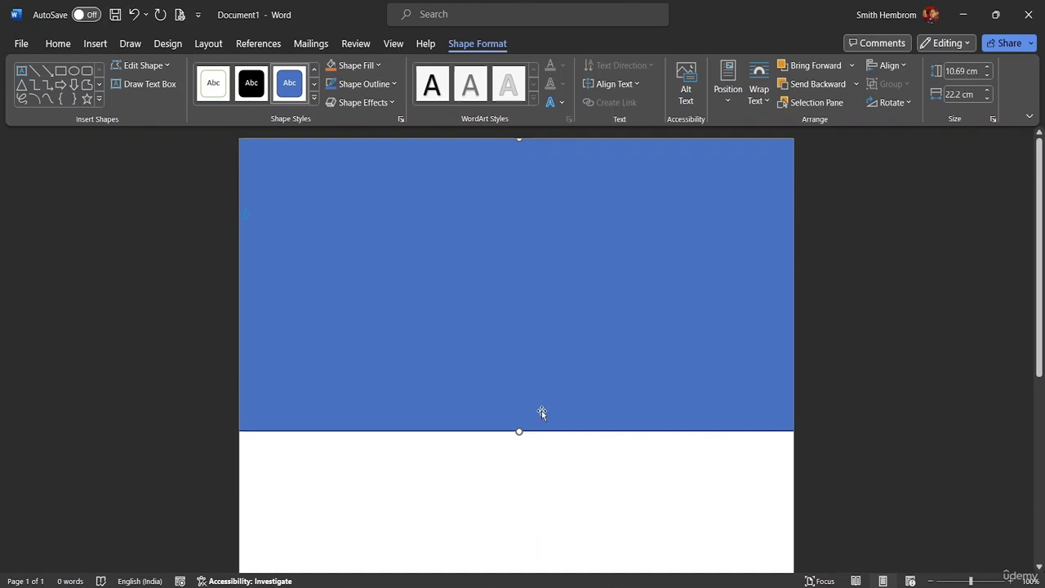
drag(520, 431, 512, 462)
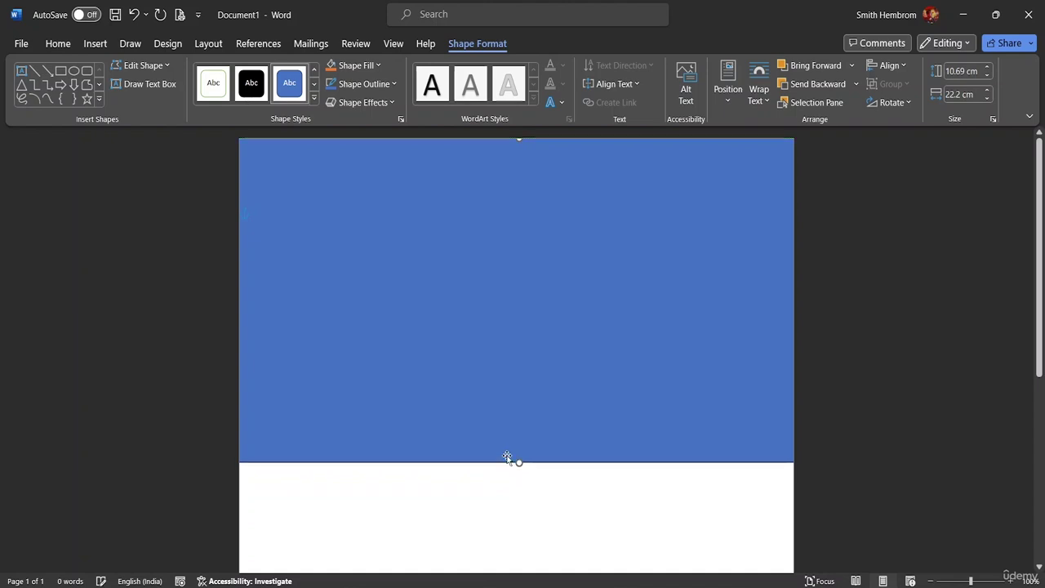
click(411, 392)
With Edit Points, pull the bottom-left point up into a wave, undoing one misplaced attempt.
click(158, 65)
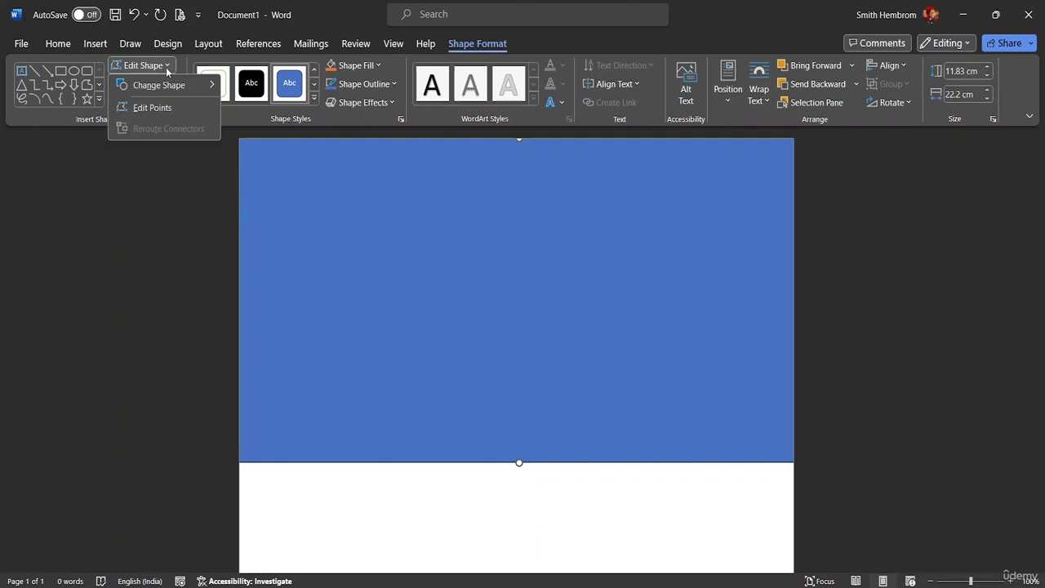
click(159, 110)
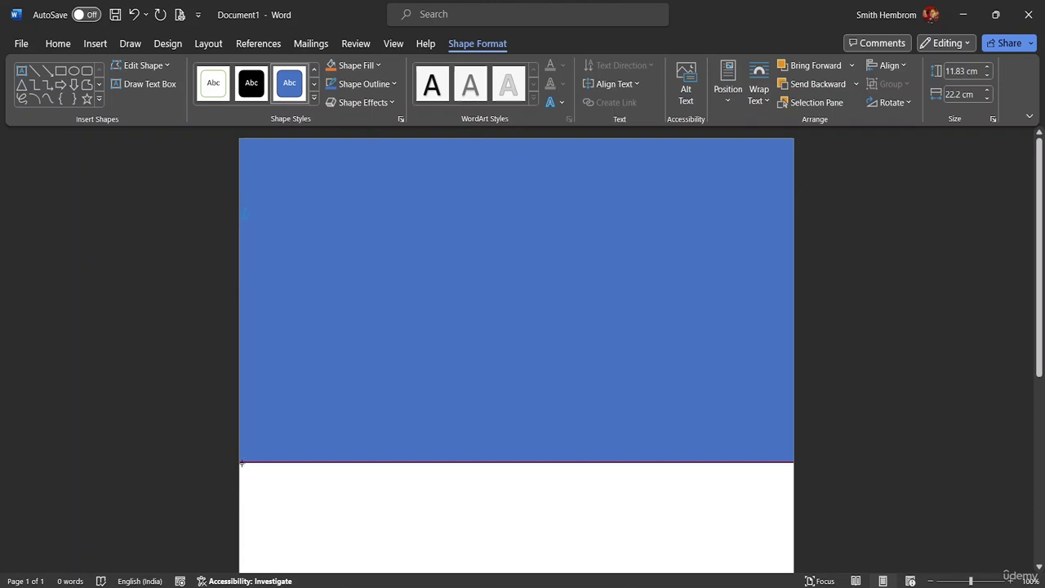
drag(243, 462, 288, 375)
key(ctrl+z)
click(245, 461)
drag(245, 461, 411, 353)
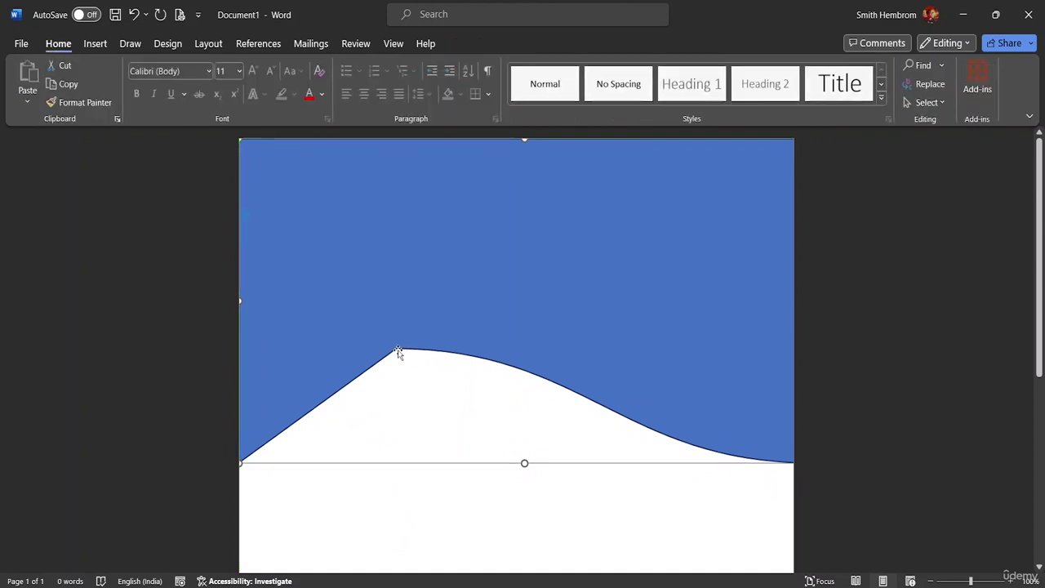
click(398, 351)
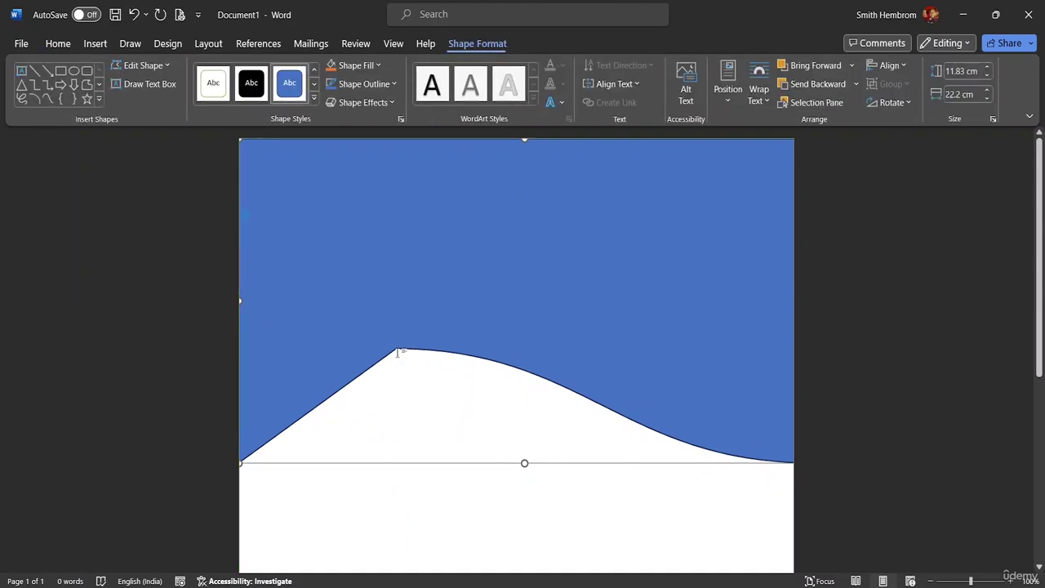
In Edit Points mode, raise and round the wave's peak and reshape the slope below it.
click(143, 66)
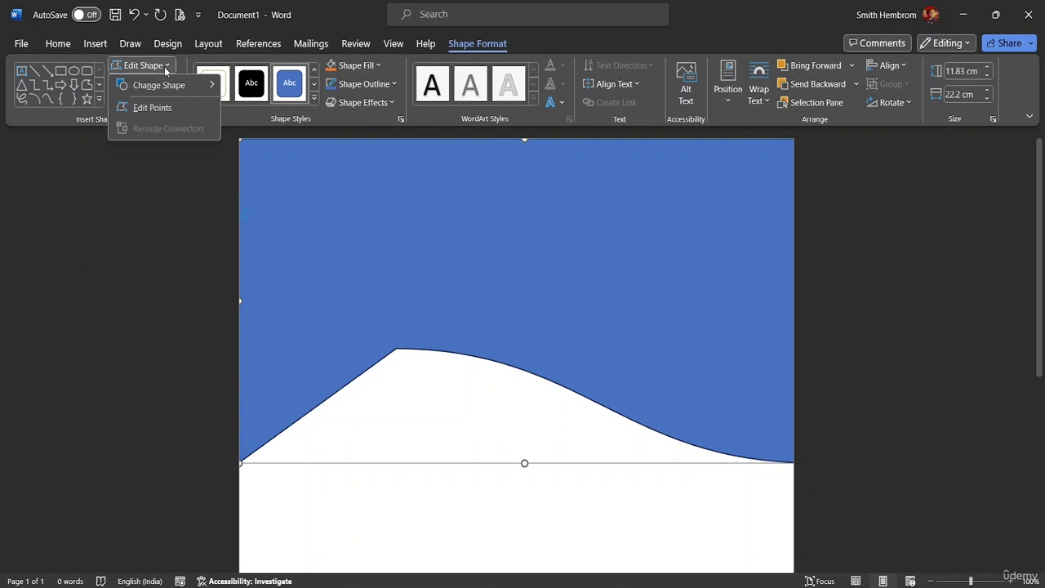
click(152, 108)
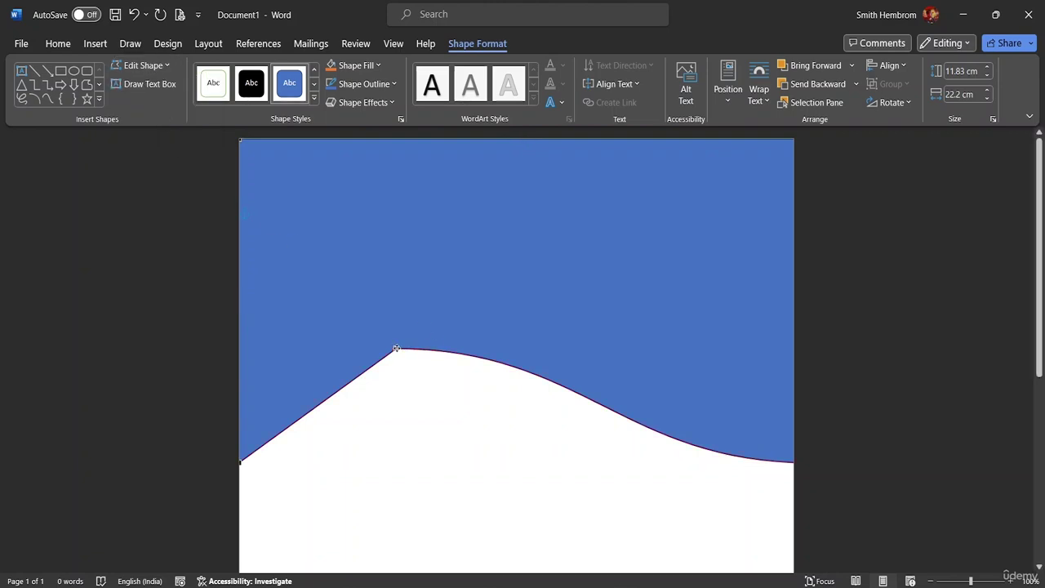
drag(396, 348, 392, 341)
drag(579, 340, 516, 260)
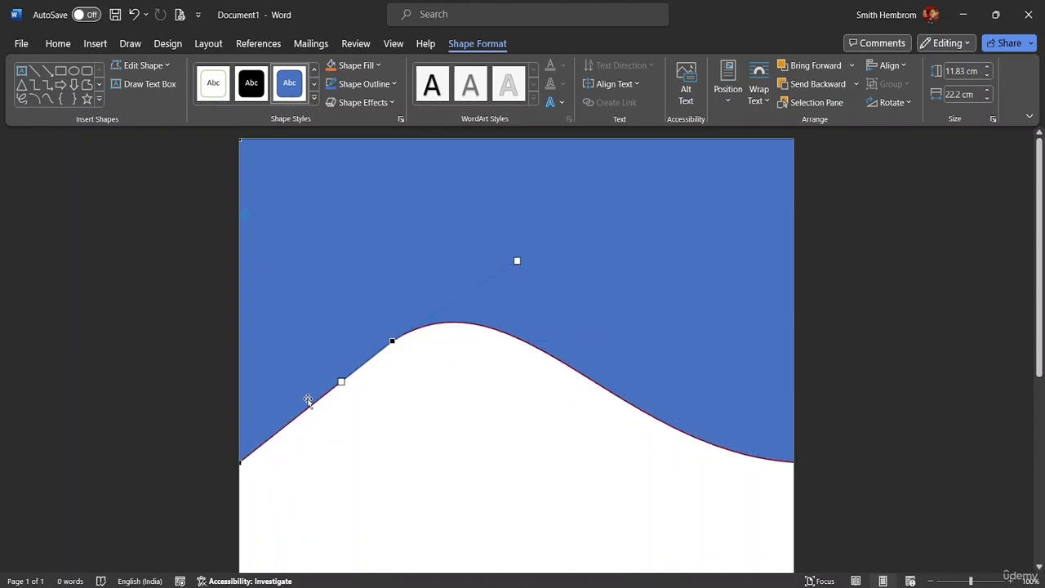
drag(341, 382, 357, 485)
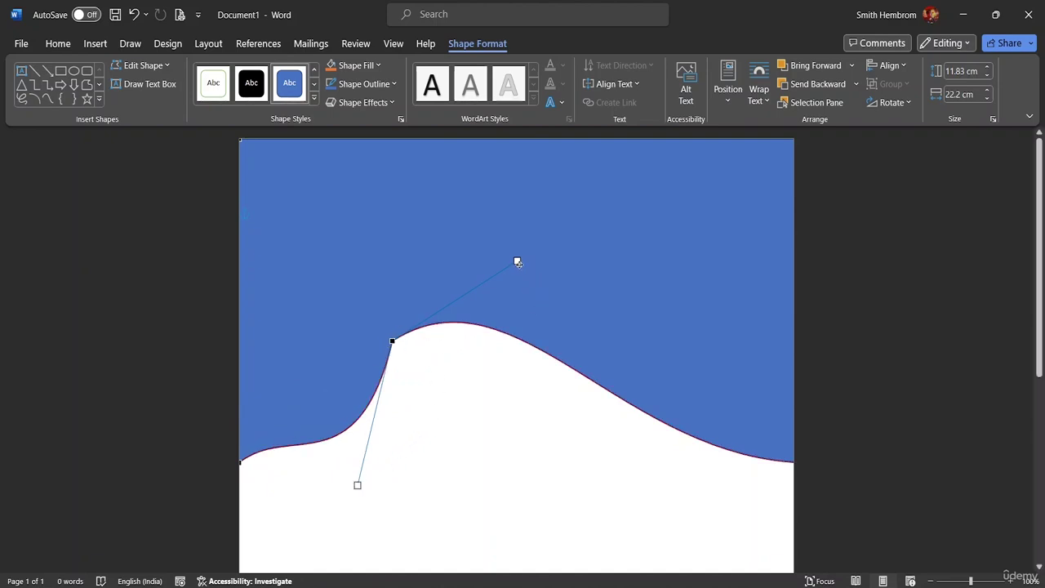
drag(517, 263, 605, 327)
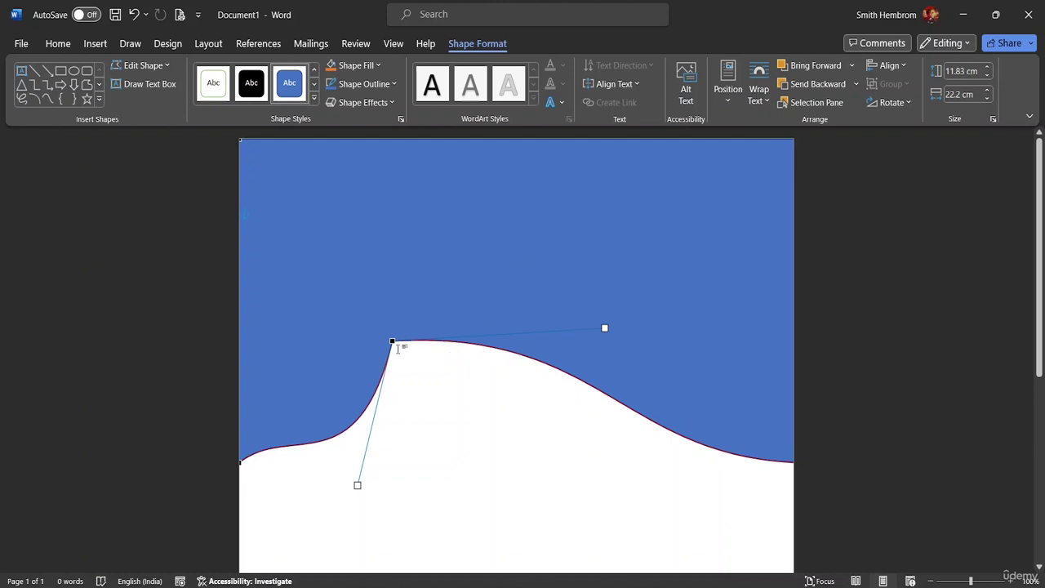
Smooth the wave's left and right slopes, undo the last adjustment, and exit point editing.
drag(245, 459, 271, 380)
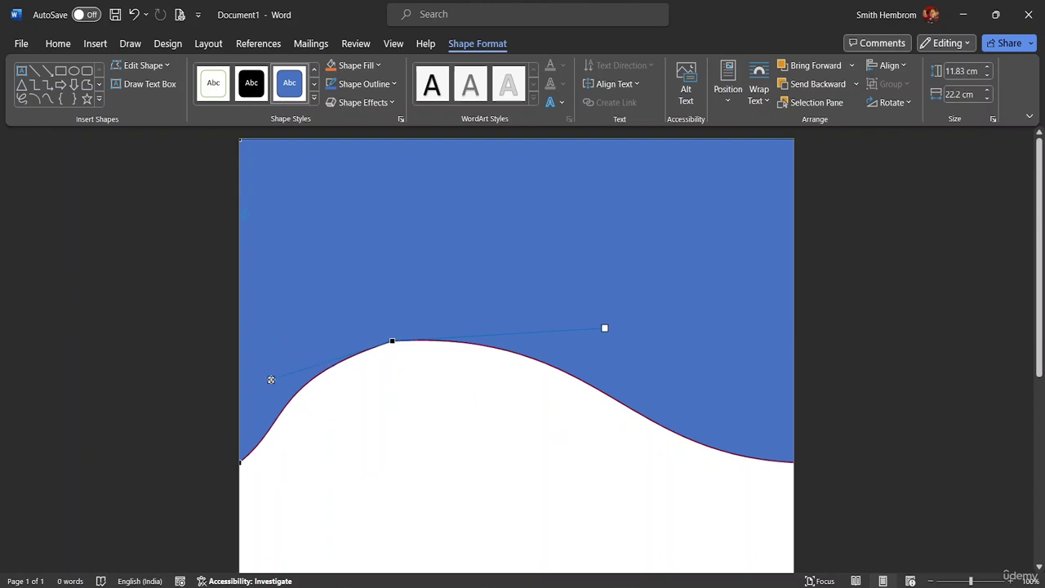
drag(271, 379, 309, 373)
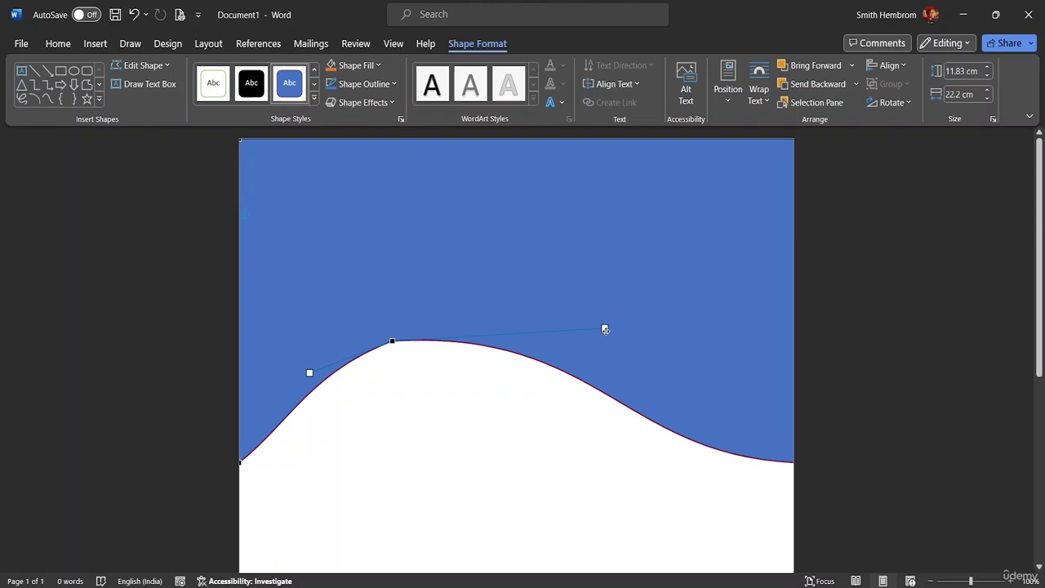
drag(605, 328, 610, 359)
drag(607, 373, 584, 399)
drag(311, 372, 218, 381)
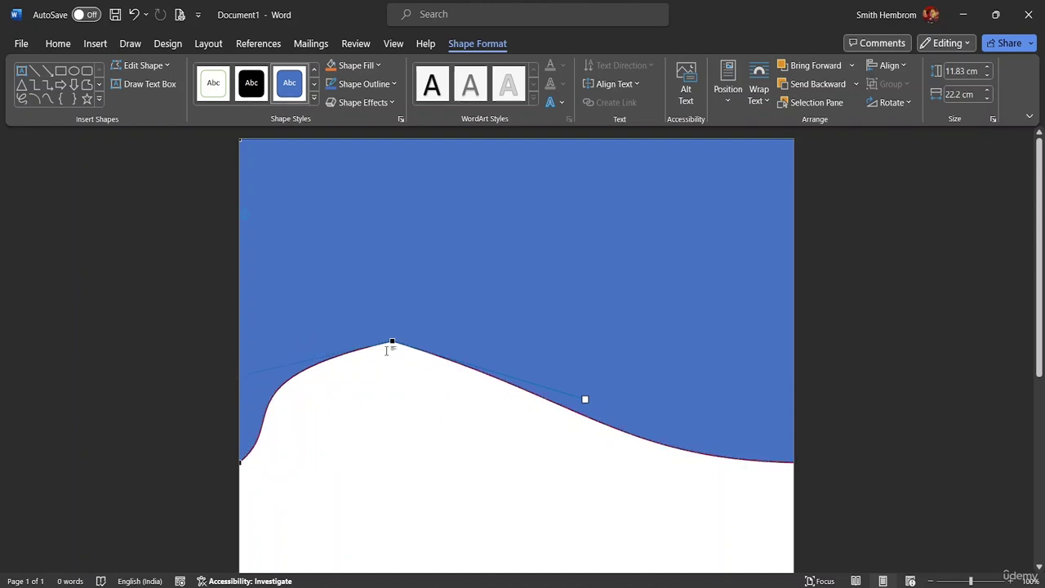
key(ctrl+z)
key(ctrl+z)
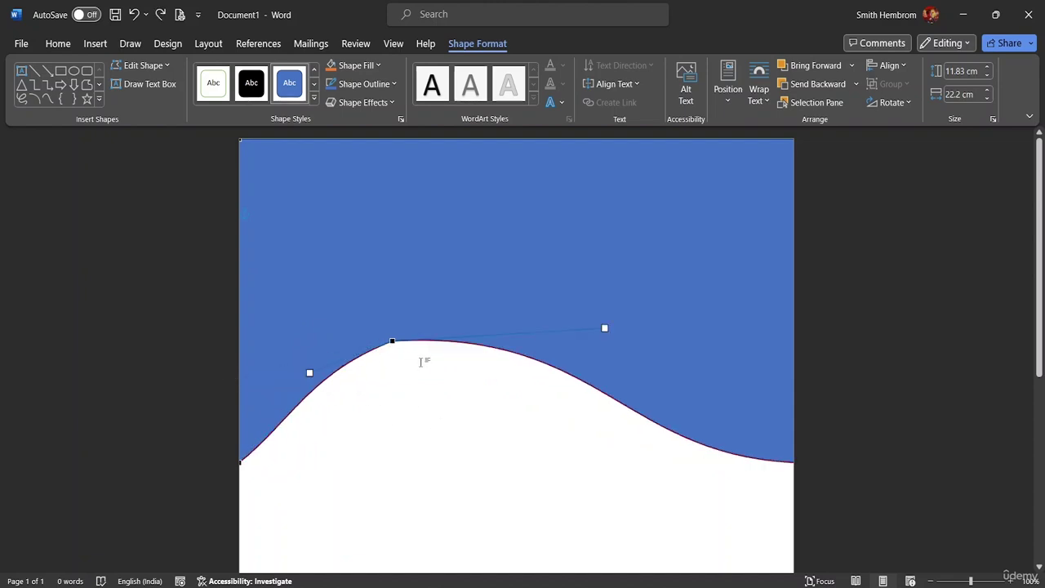
click(679, 373)
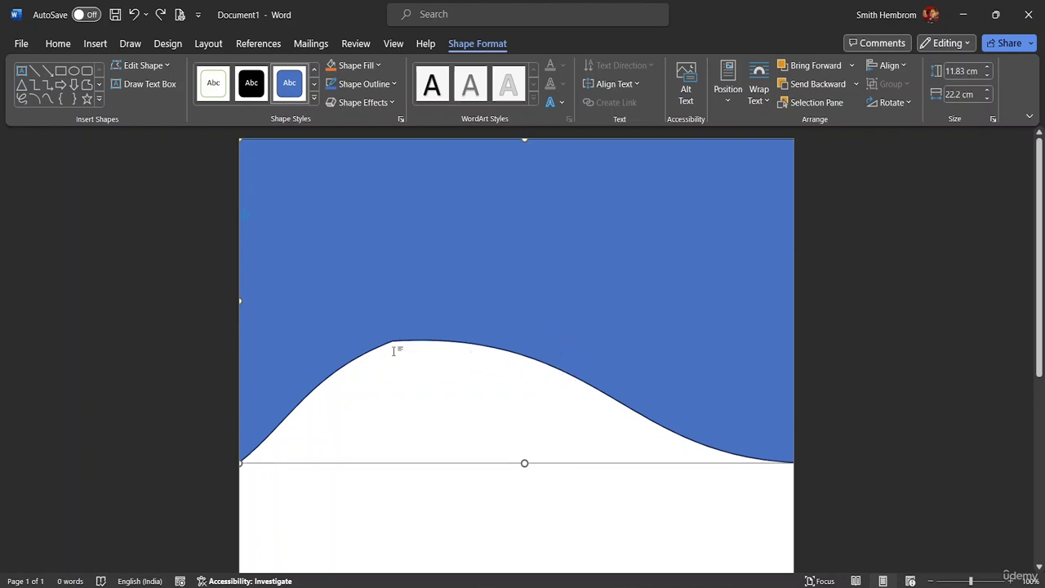
Undo the curve edits to restore the straight-edged rectangle and select it.
key(ctrl+z)
key(ctrl+z)
key(ctrl+z)
key(ctrl+z)
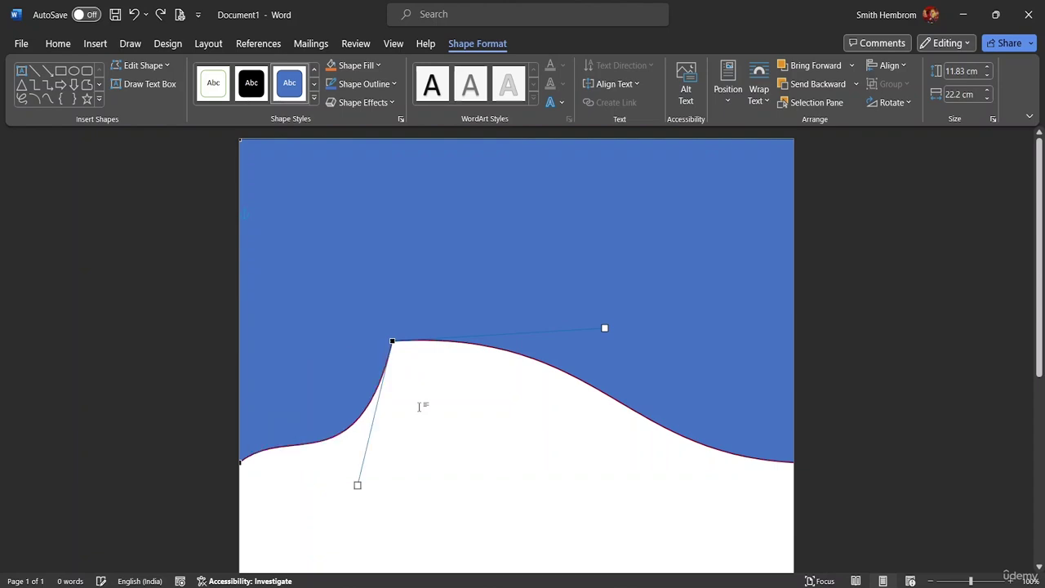
key(ctrl+z)
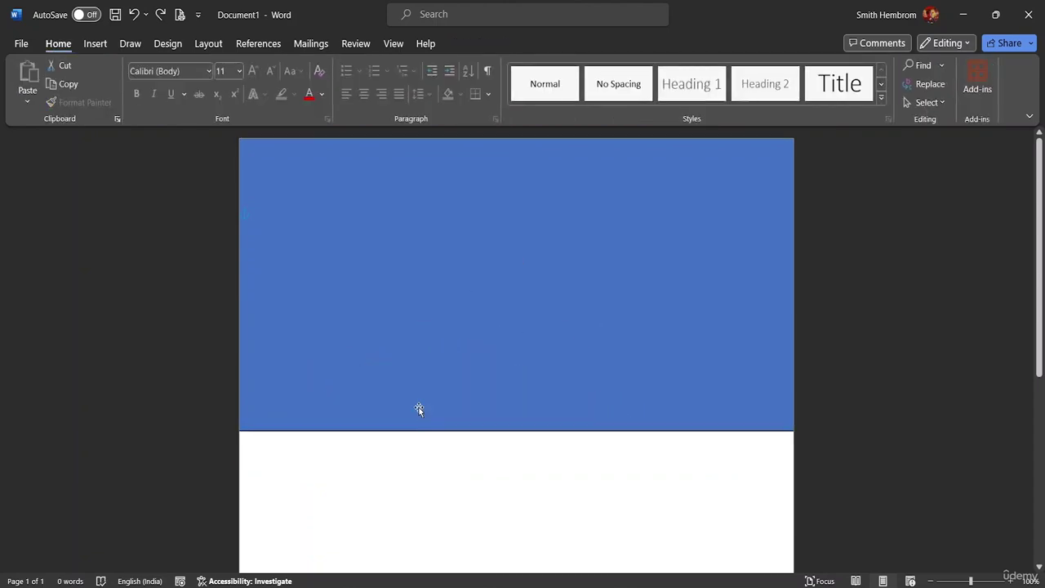
click(325, 399)
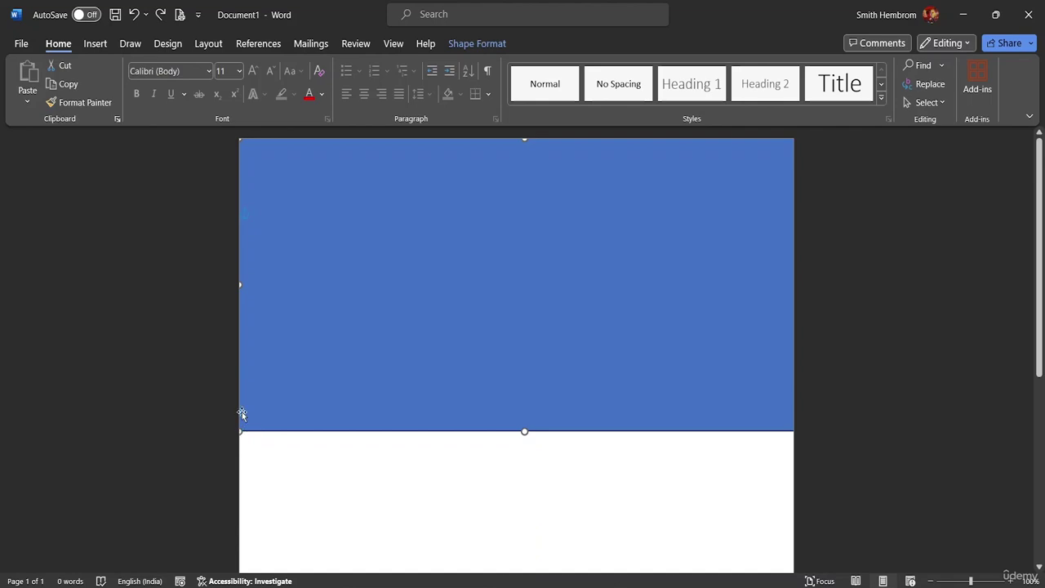
Move and stretch the rectangle so it spans the full page width at the top.
mouse_move(241, 283)
mouse_down()
mouse_move(255, 283)
mouse_move(239, 283)
mouse_up()
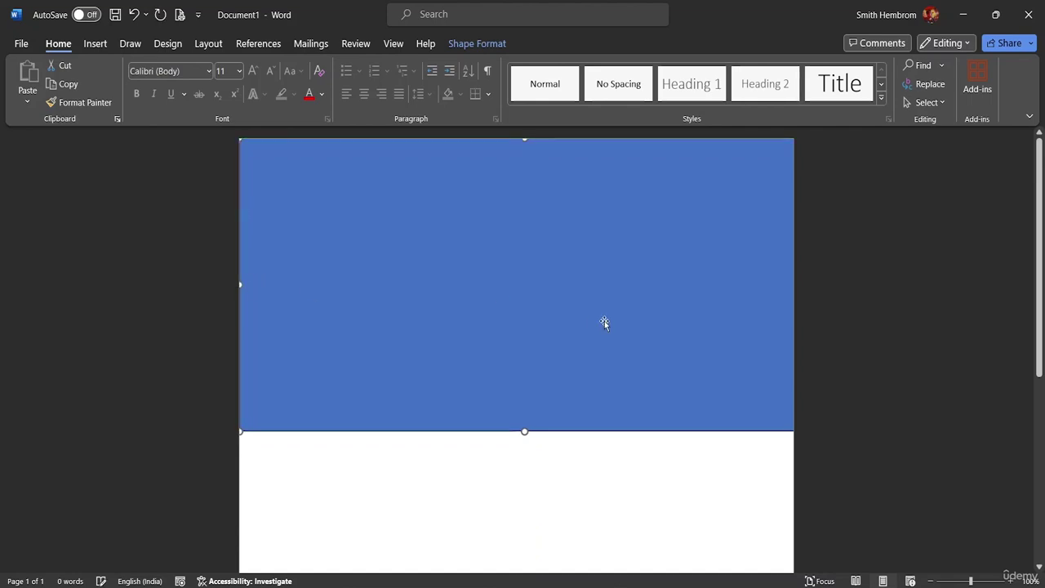
drag(770, 310, 793, 285)
drag(271, 267, 294, 262)
drag(242, 283, 282, 281)
mouse_move(350, 262)
mouse_down()
mouse_move(322, 259)
mouse_move(339, 261)
mouse_up()
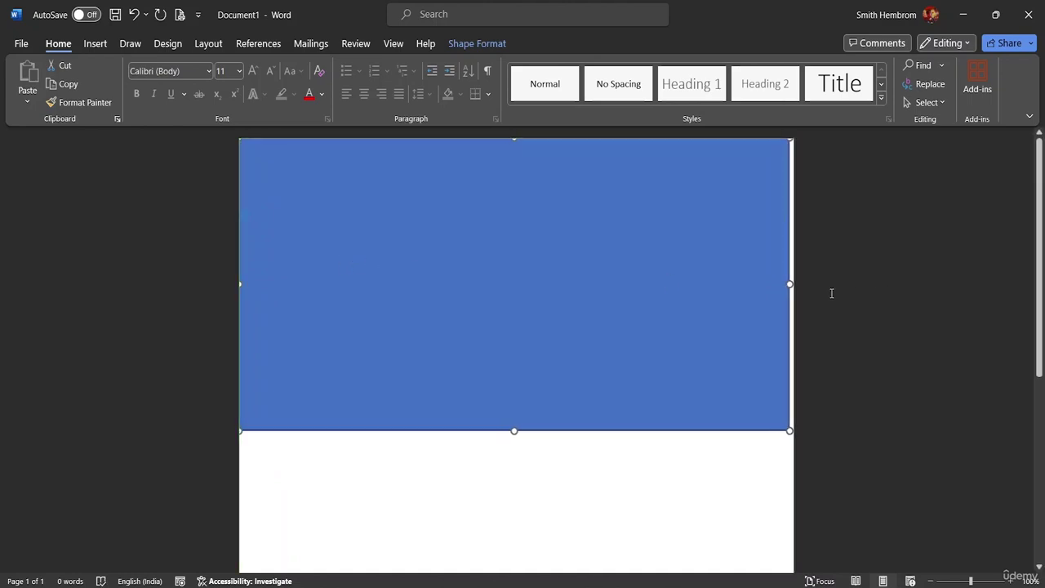
drag(787, 284, 797, 284)
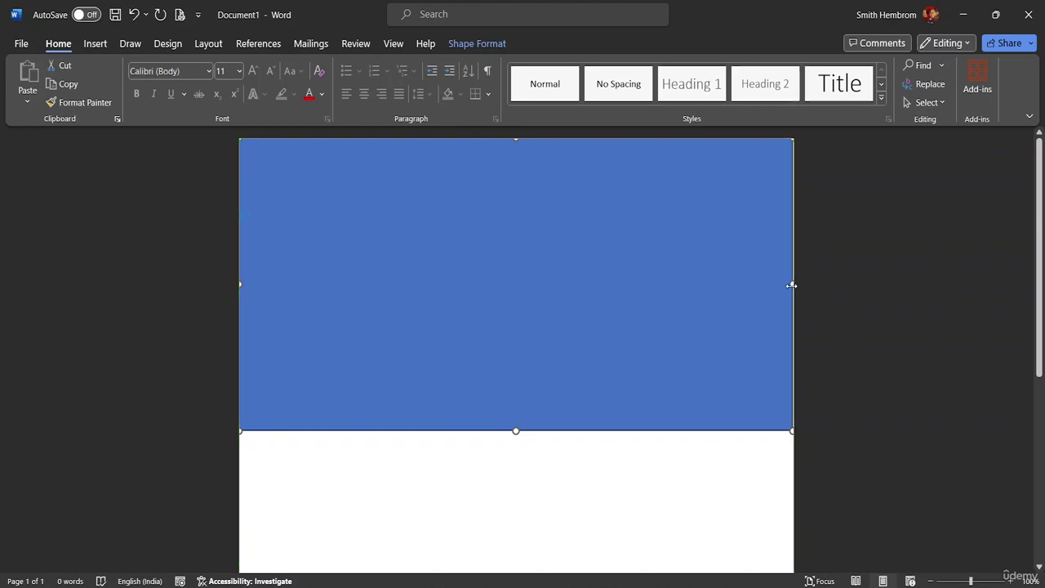
drag(792, 285, 793, 285)
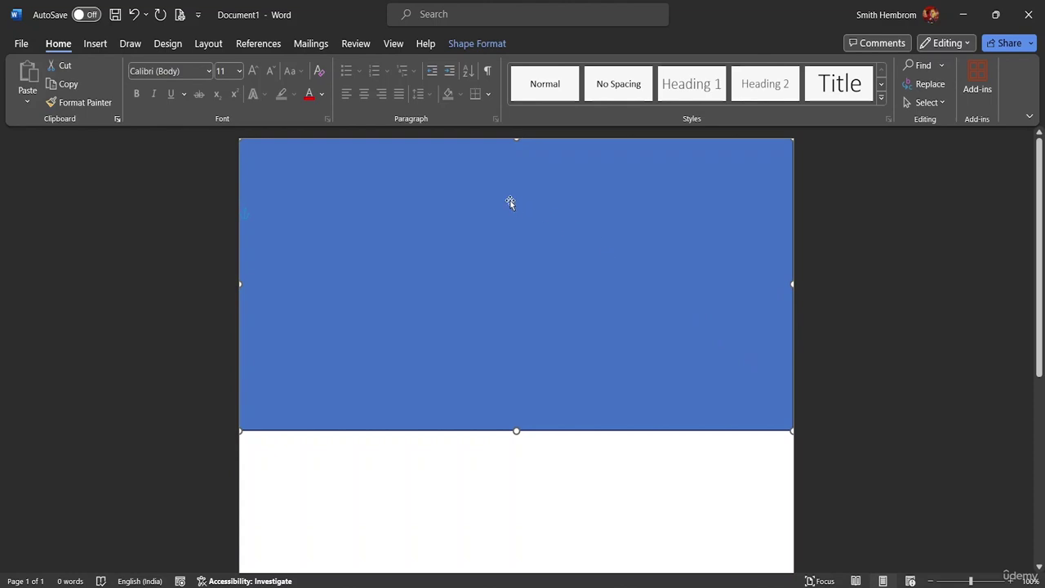
Use Edit Points to bend the bottom edge up and dip the right side into a wave.
click(478, 45)
click(141, 67)
click(155, 108)
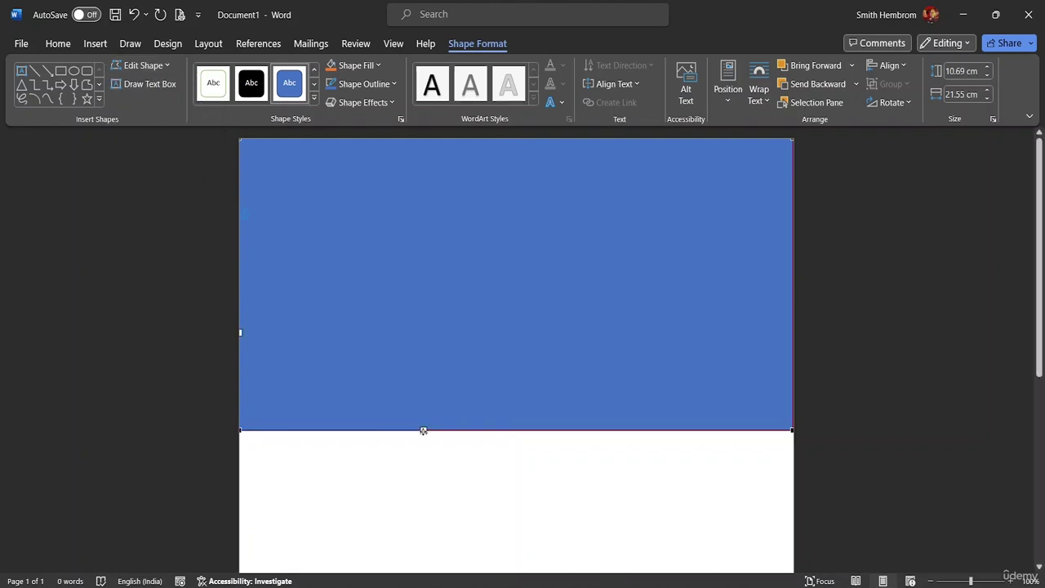
drag(423, 430, 408, 197)
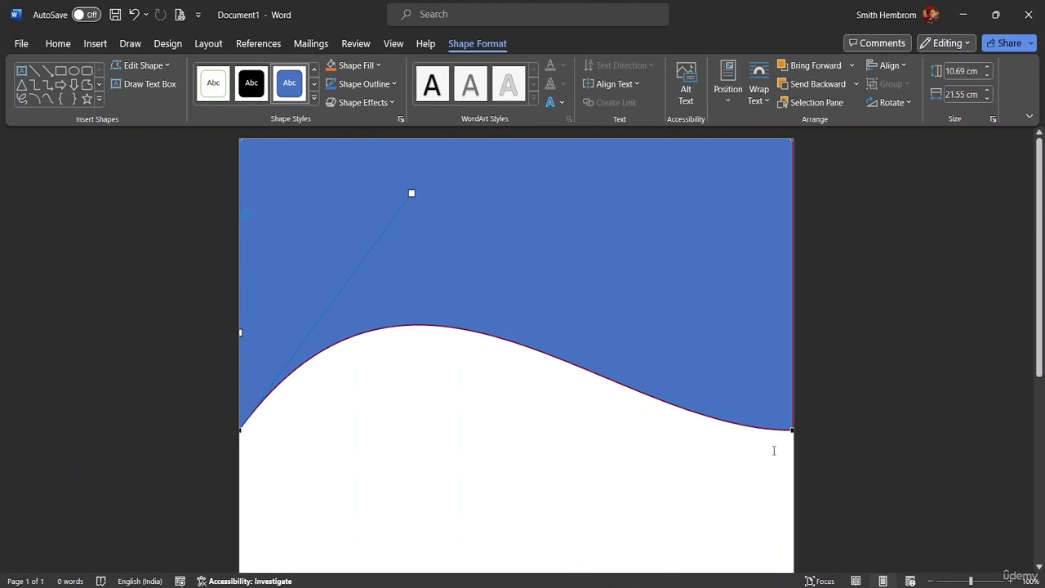
click(792, 427)
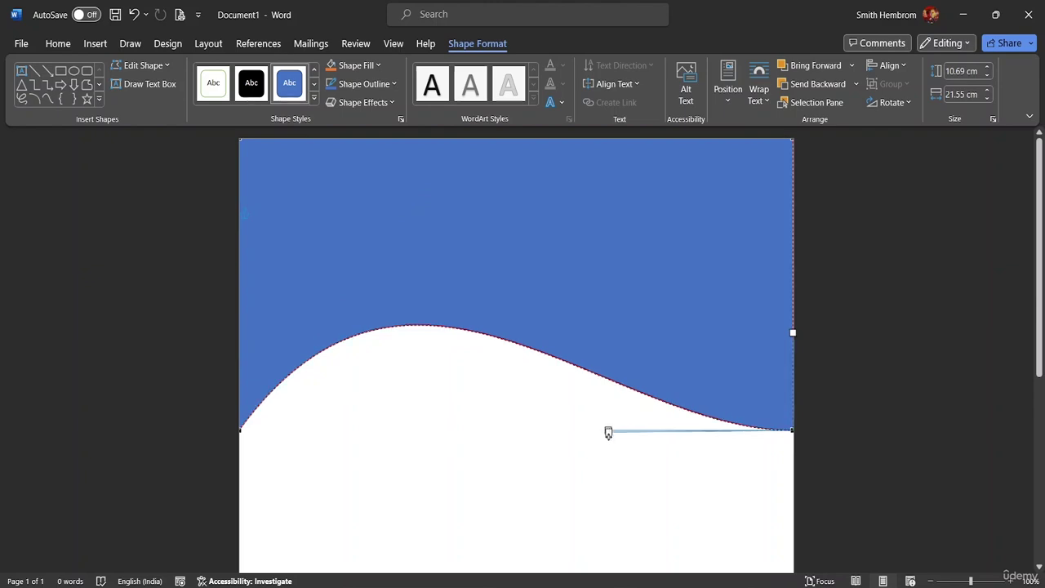
drag(608, 430, 579, 481)
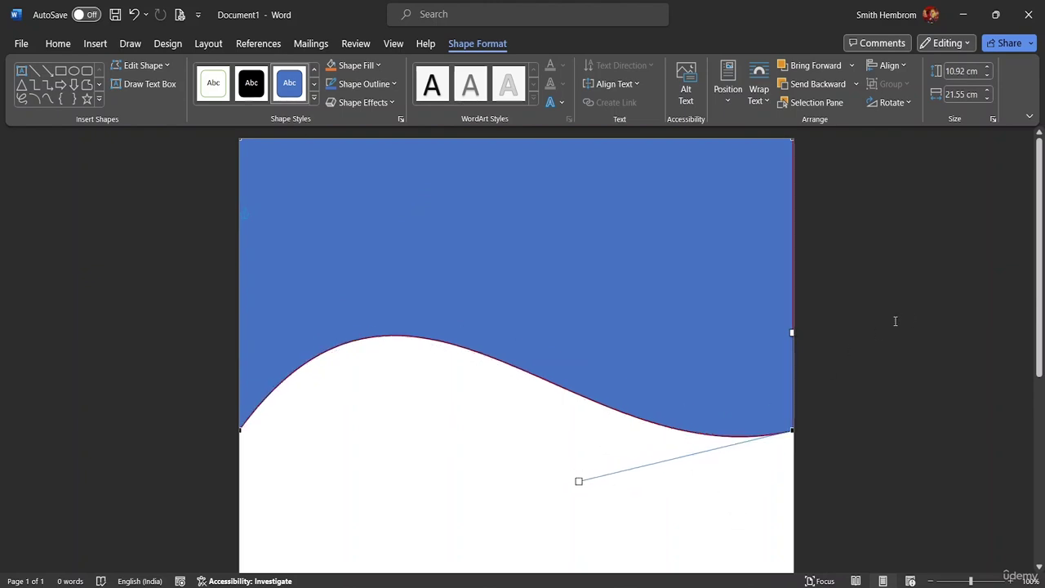
scroll(852, 366, down, 3)
scroll(852, 366, up, 3)
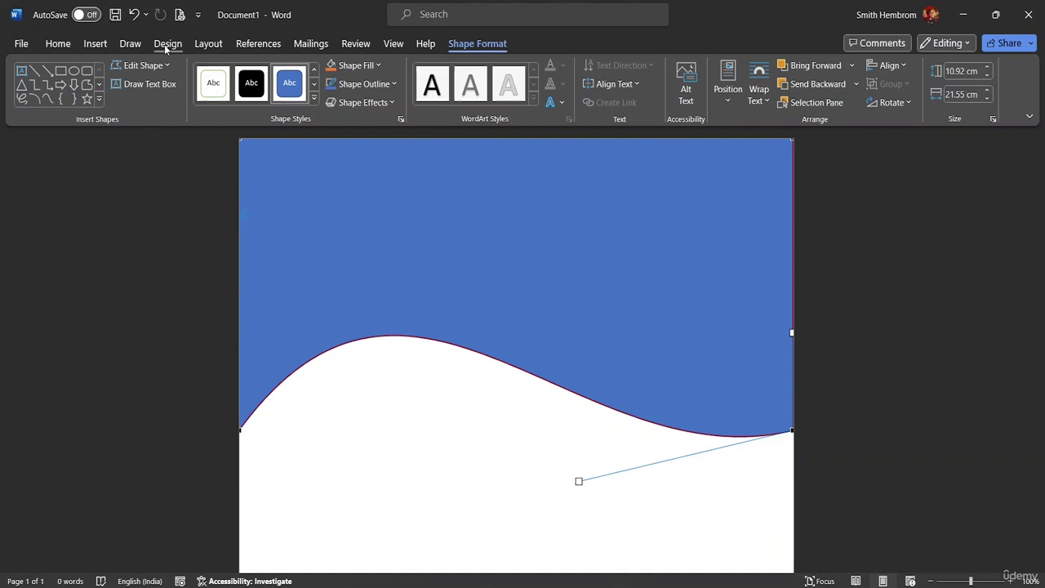
click(95, 45)
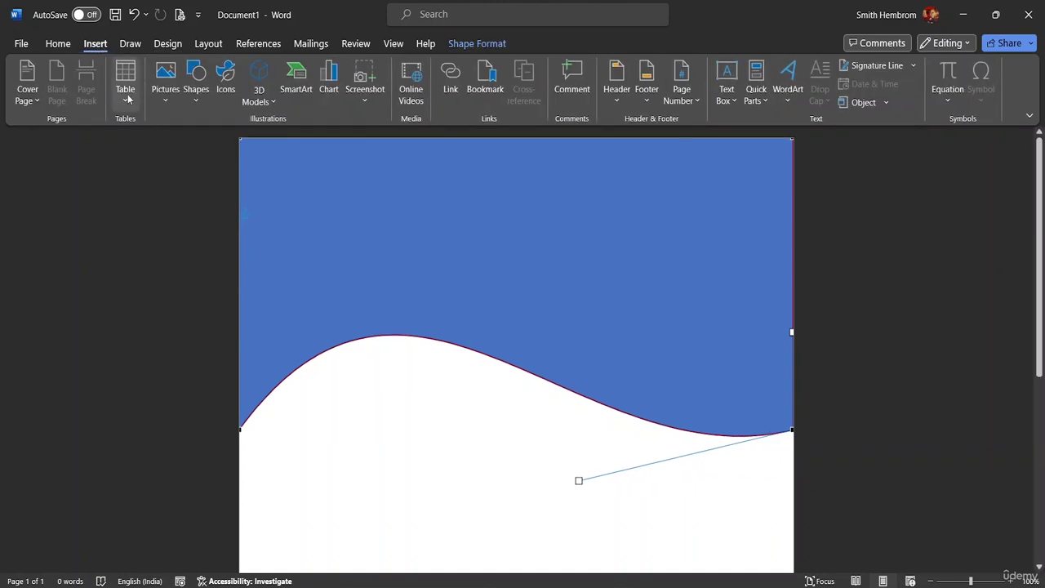
Insert pexels-rajesh-tp-1633525 from the MS Word Advanced Resource File folder.
click(166, 85)
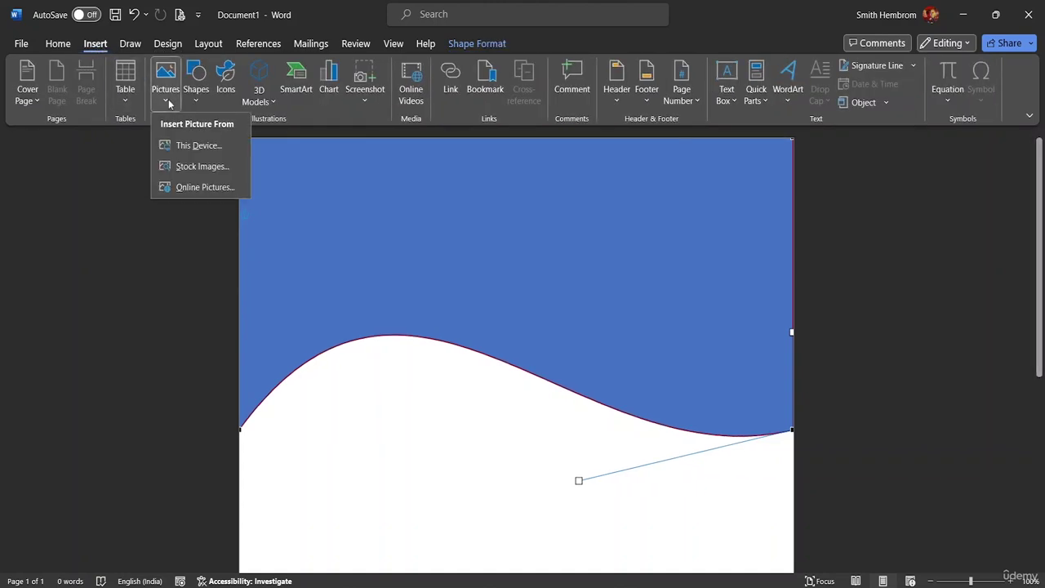
click(380, 513)
click(367, 509)
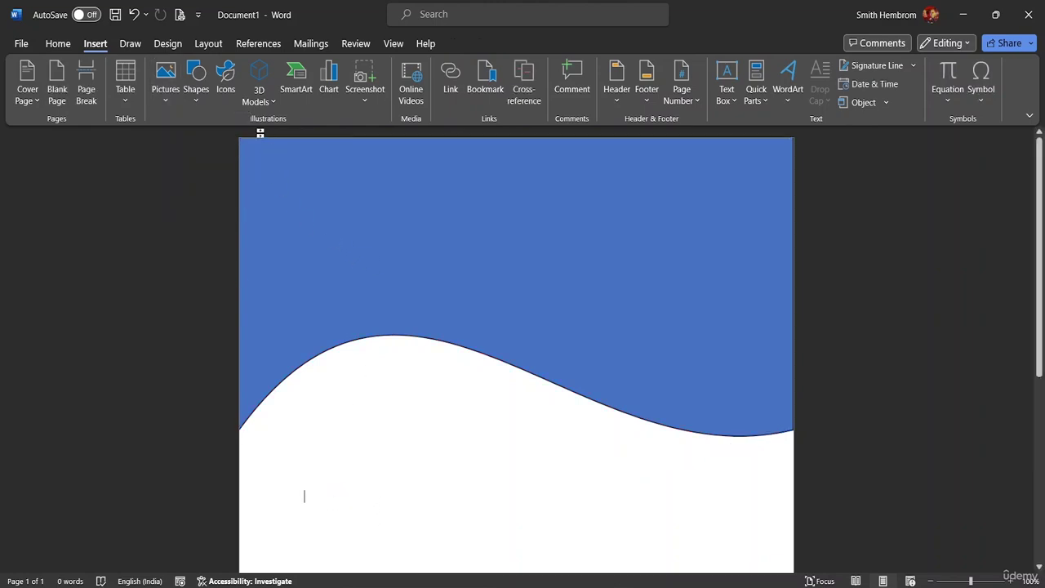
click(166, 82)
click(188, 152)
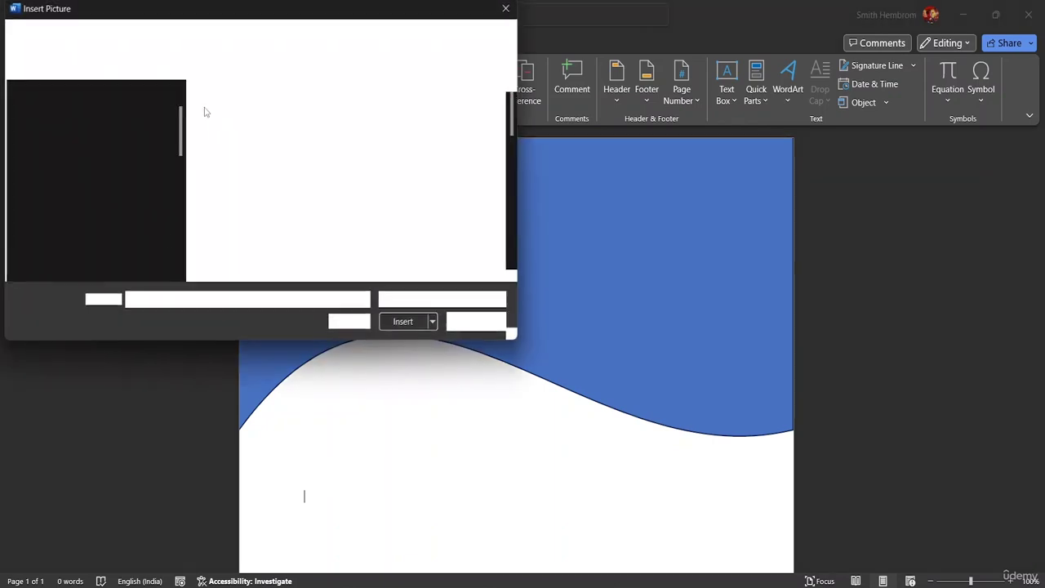
scroll(71, 231, down, 3)
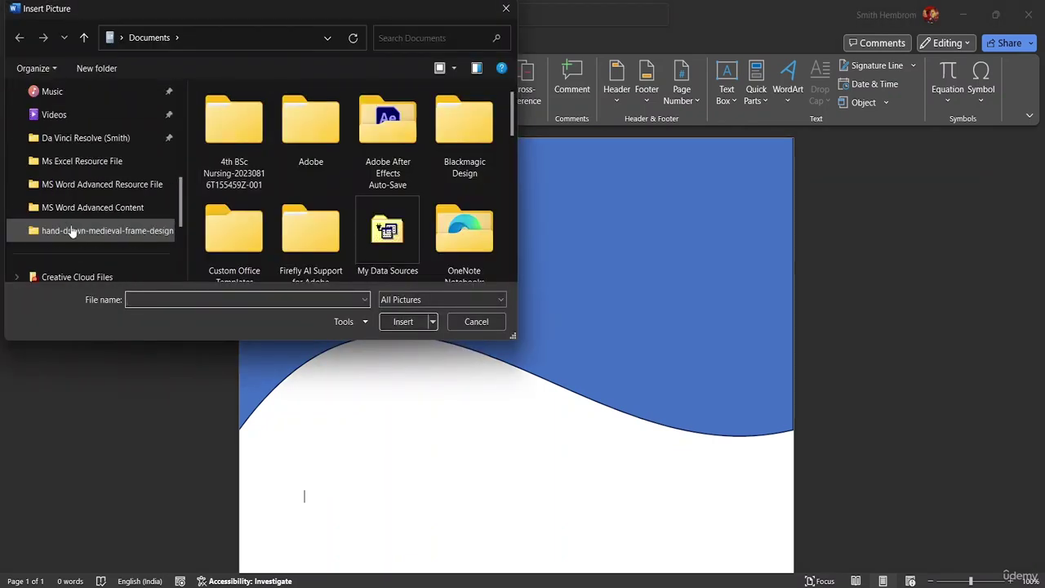
click(112, 184)
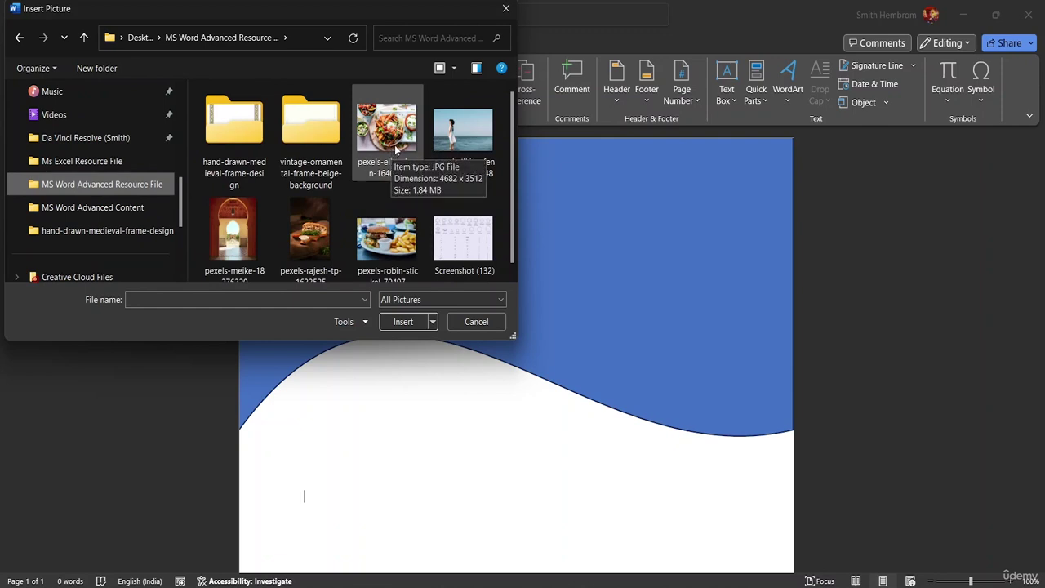
click(396, 150)
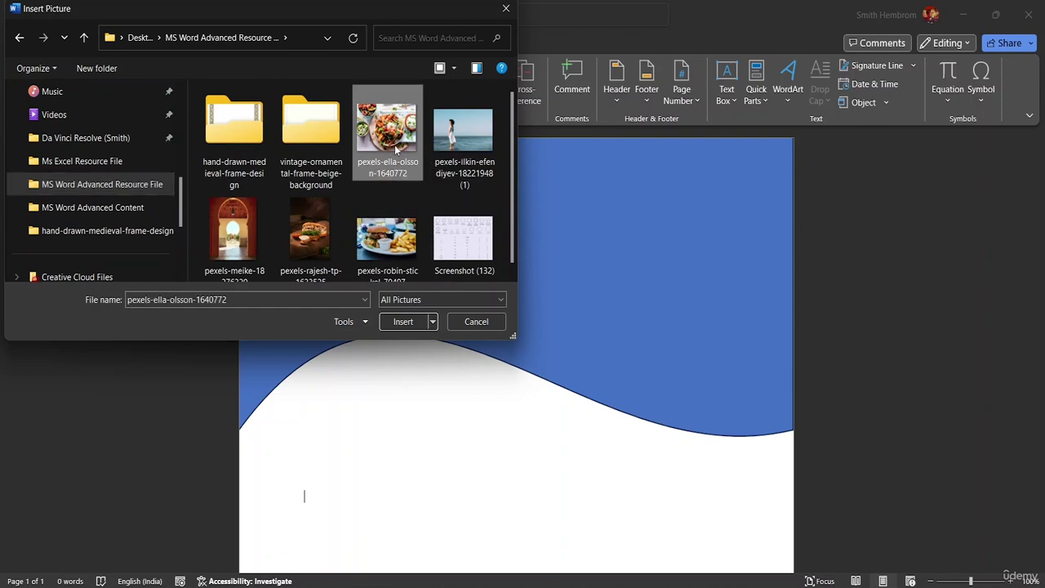
click(308, 242)
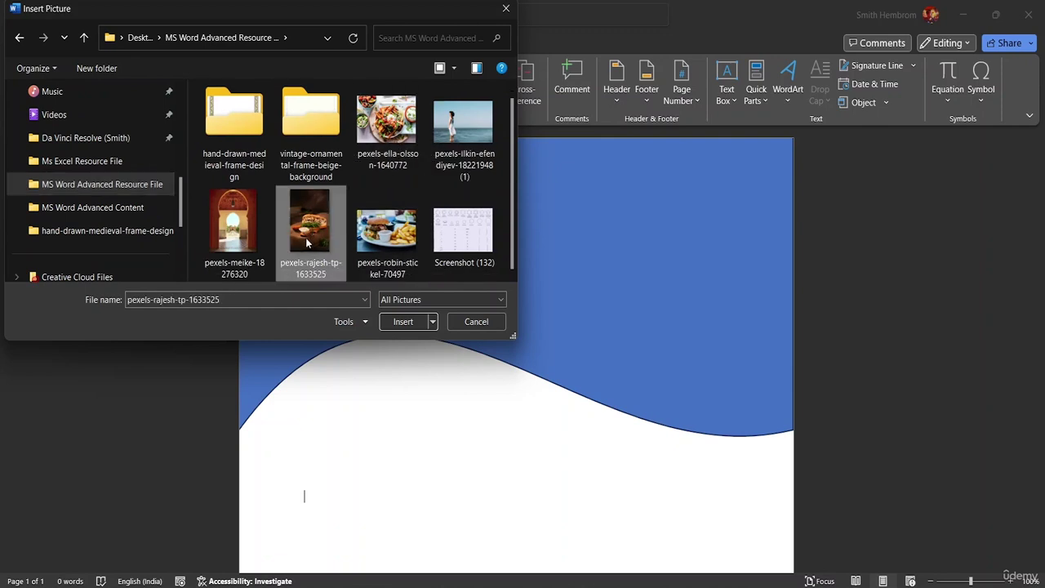
click(403, 321)
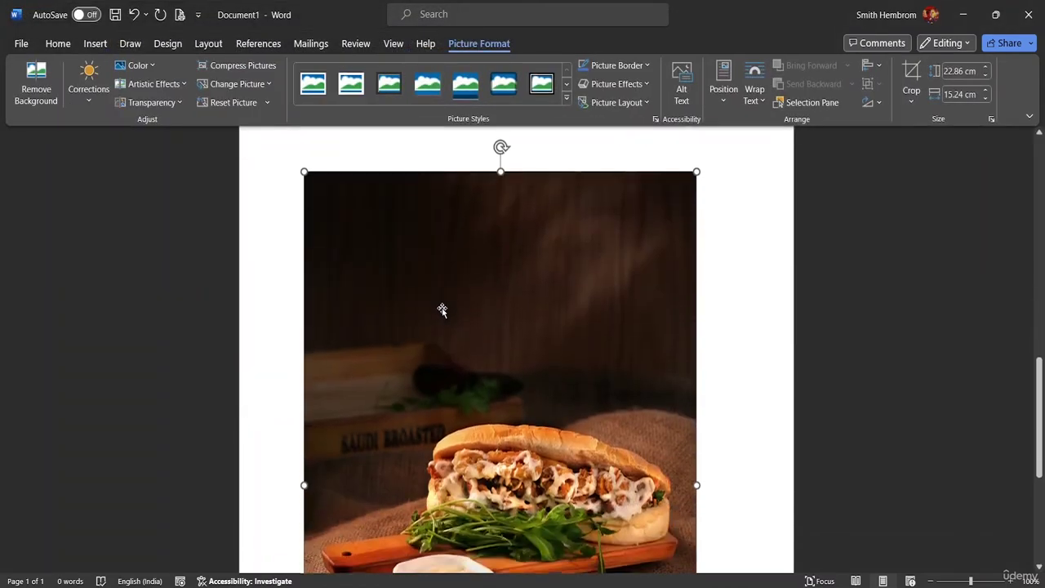
Move the sandwich photo up onto the first page below the blue wave.
scroll(490, 286, up, 10)
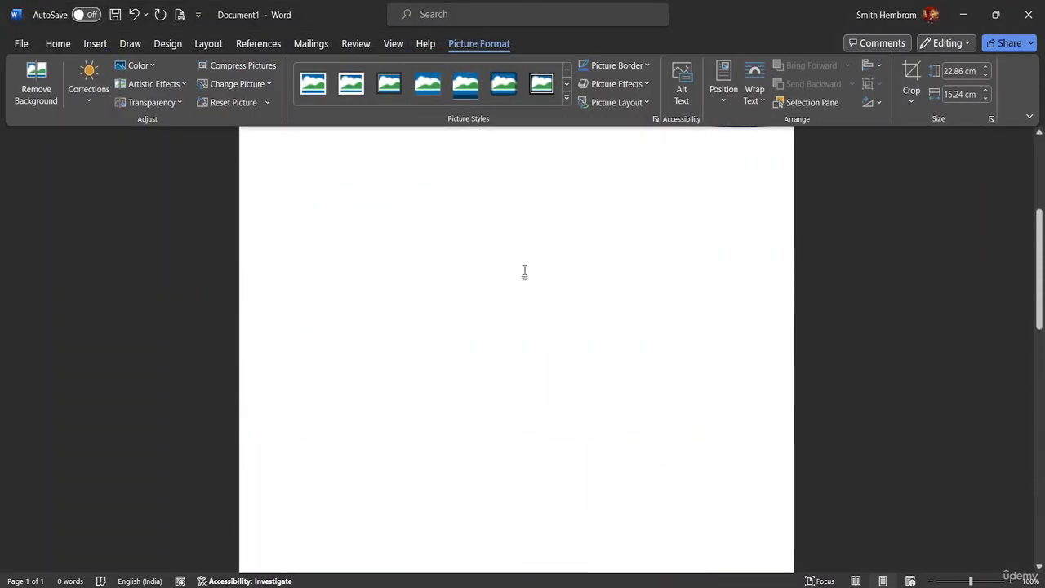
scroll(531, 245, up, 3)
scroll(555, 286, down, 8)
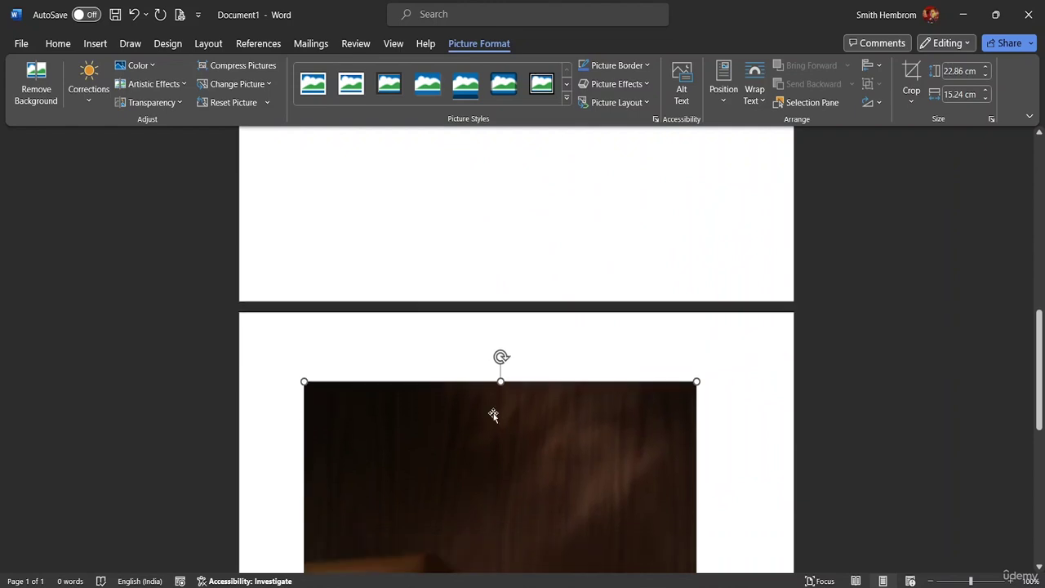
drag(467, 427, 487, 269)
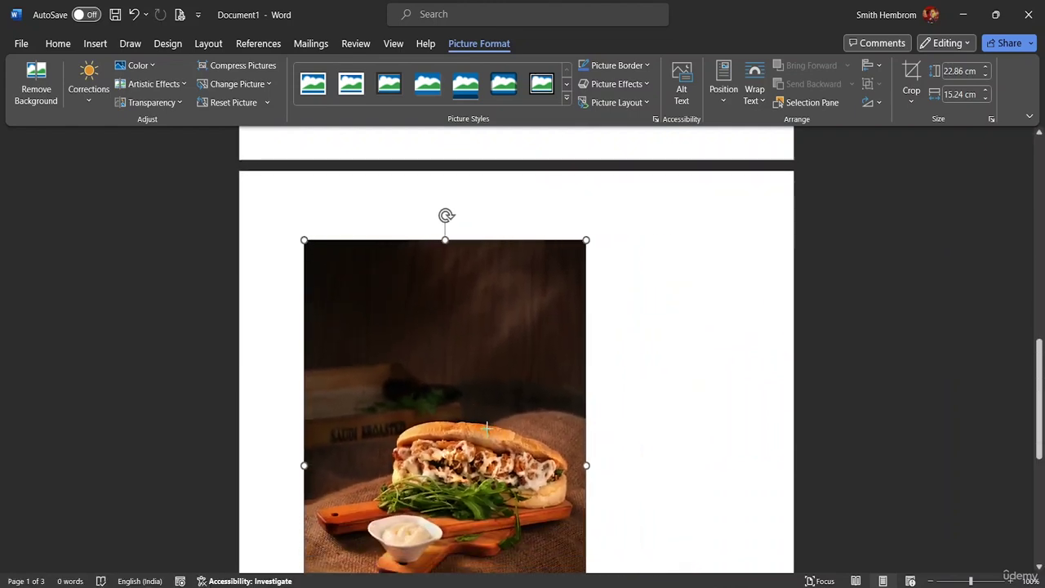
drag(545, 484, 469, 396)
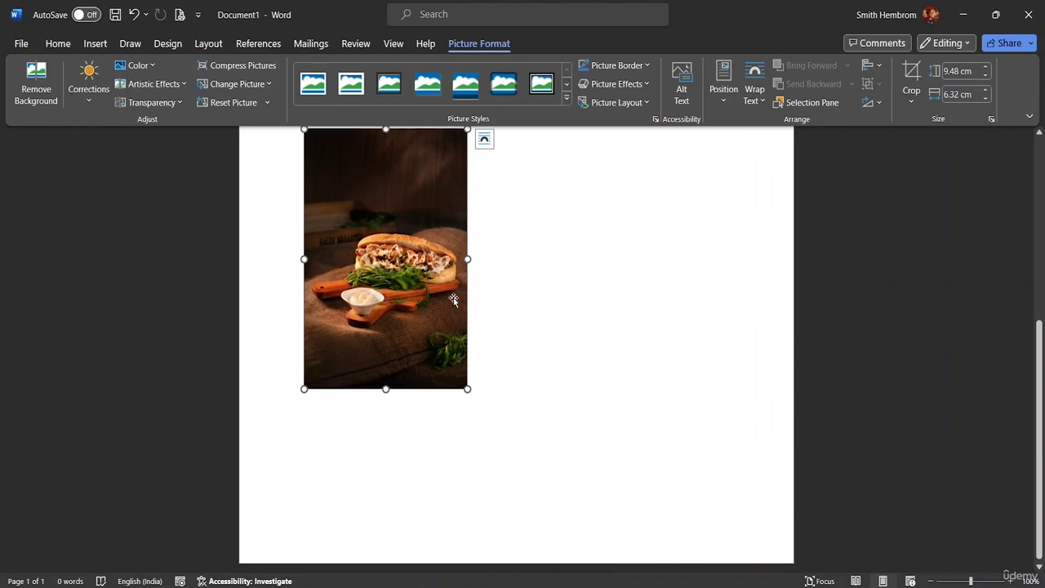
scroll(458, 303, up, 2)
drag(394, 272, 445, 57)
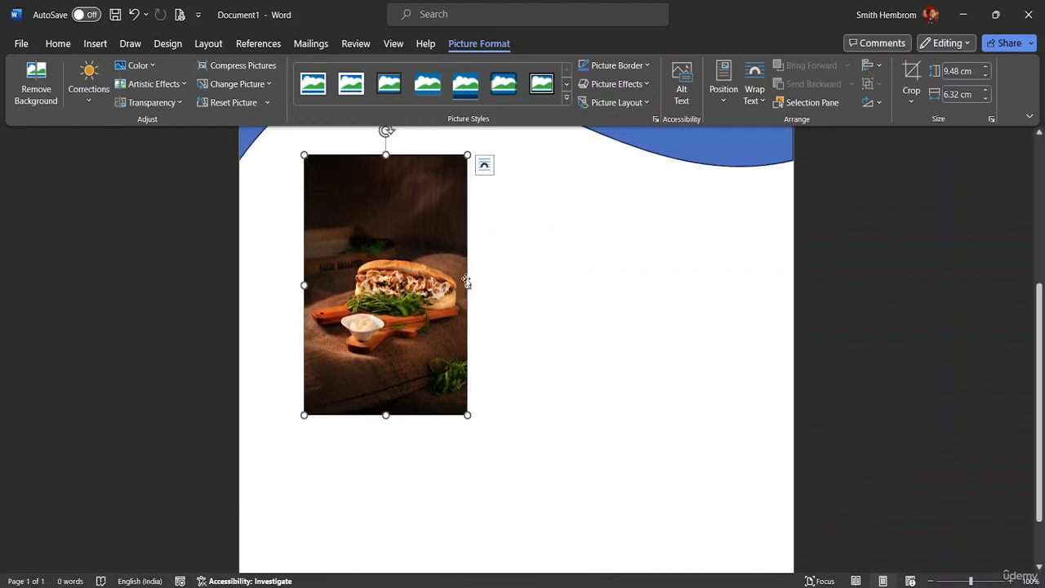
scroll(492, 224, up, 3)
drag(406, 387, 432, 357)
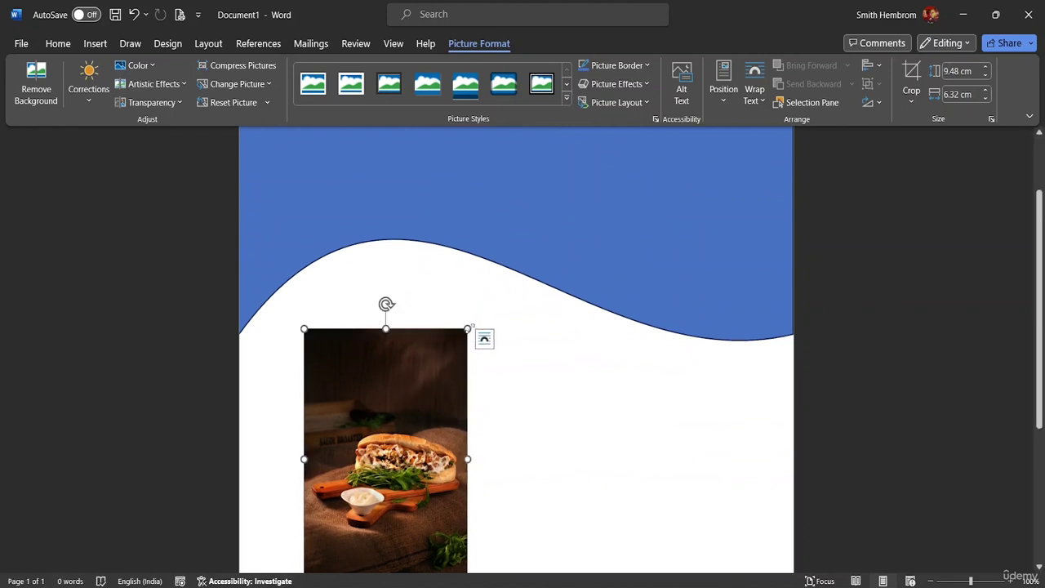
Enlarge the sandwich photo to about 14.58 cm high by 18.94 cm wide.
drag(469, 327, 528, 327)
scroll(539, 340, down, 5)
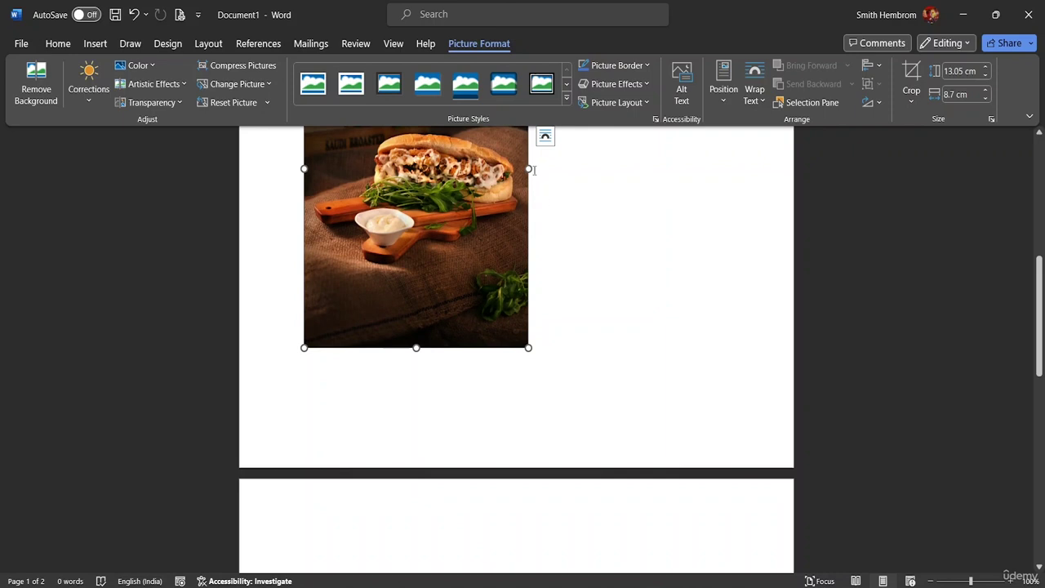
drag(529, 169, 614, 197)
scroll(466, 420, up, 3)
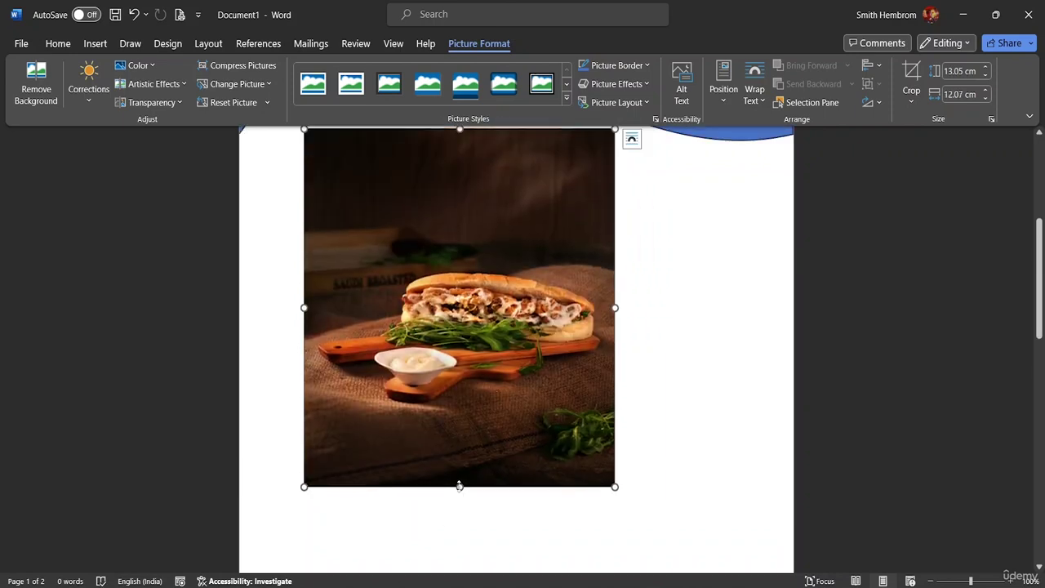
drag(460, 485, 460, 530)
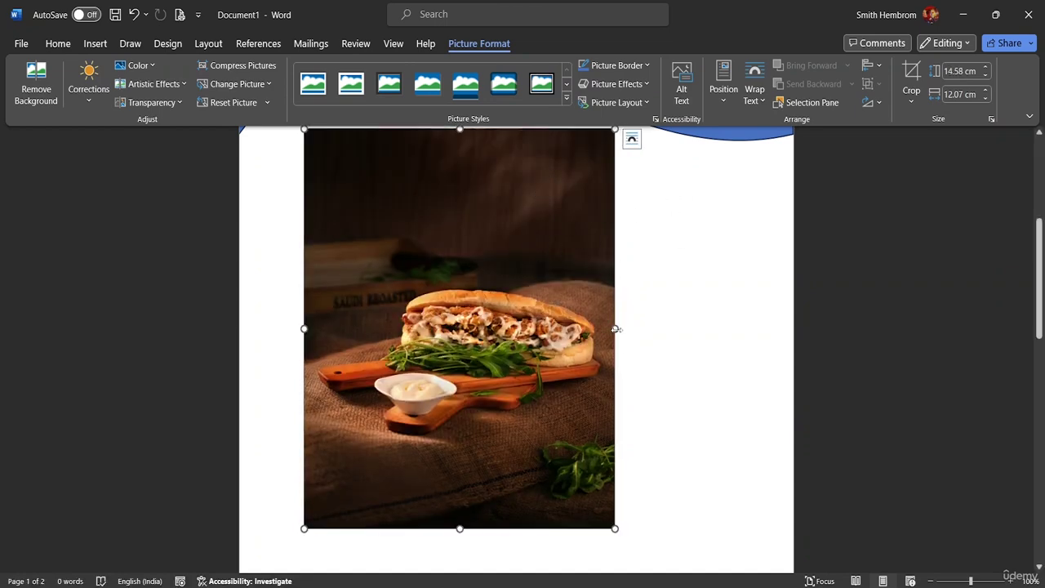
drag(616, 329, 744, 338)
scroll(531, 229, up, 4)
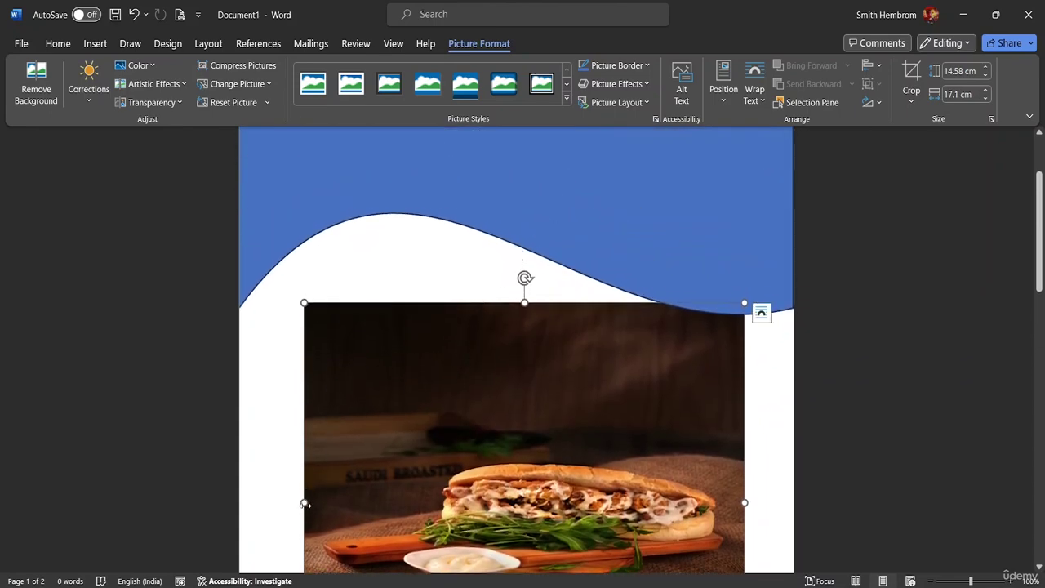
drag(305, 504, 256, 502)
scroll(390, 485, down, 3)
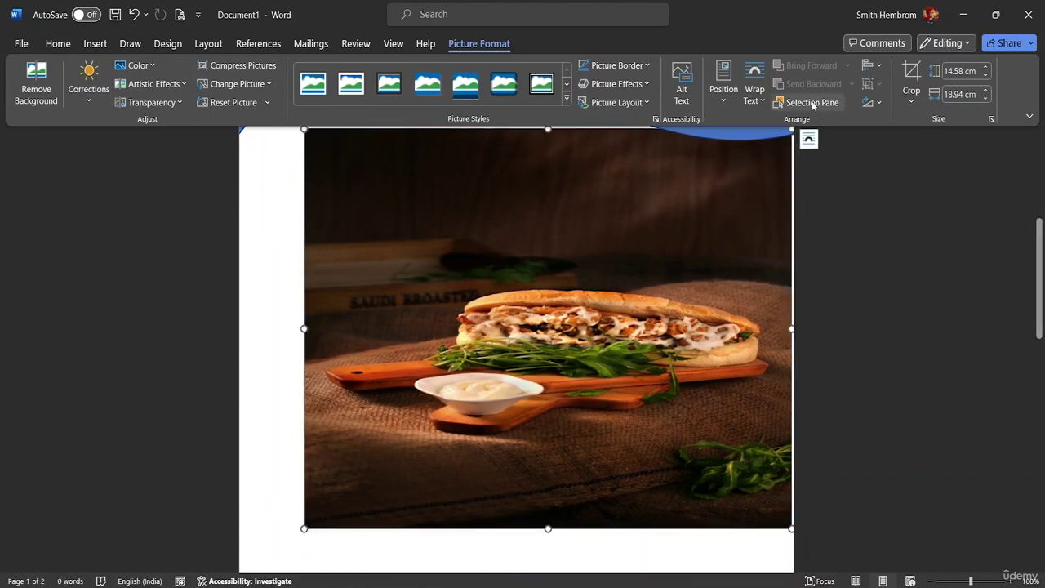
Try Square, then Tight wrapping on the photo, and move it up beneath the blue wave.
click(753, 100)
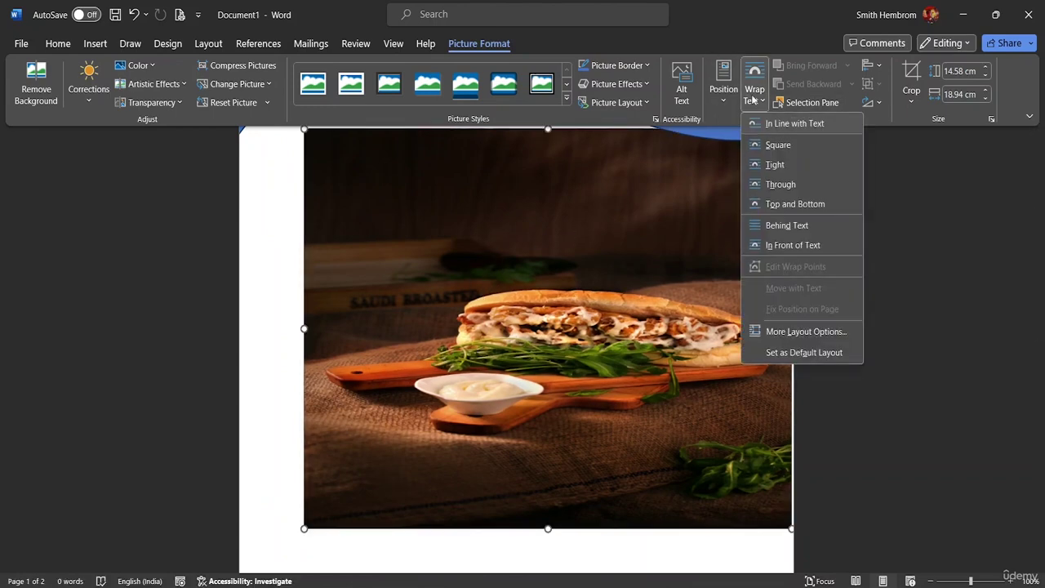
click(780, 146)
scroll(561, 268, up, 3)
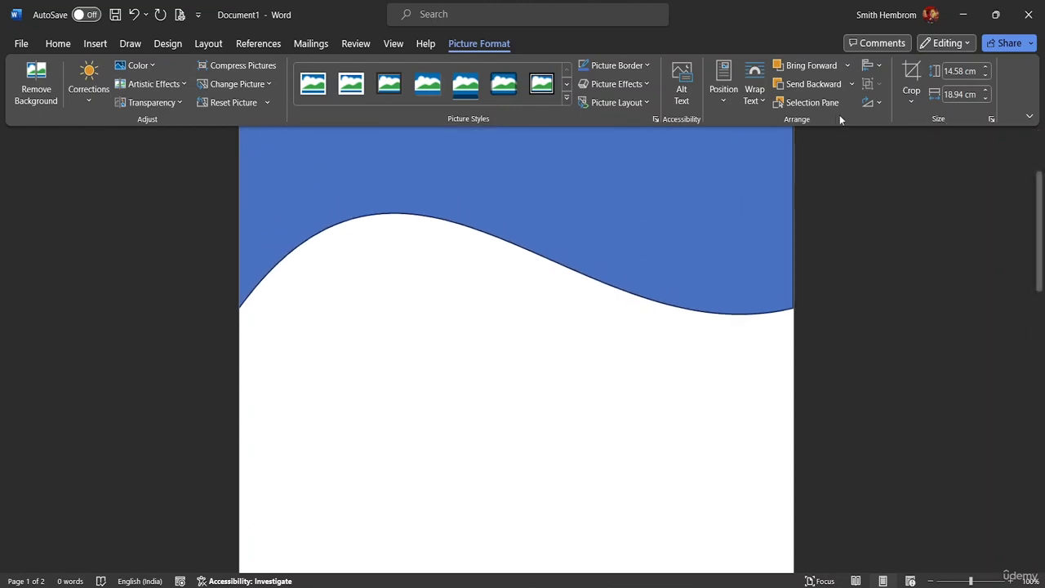
click(753, 96)
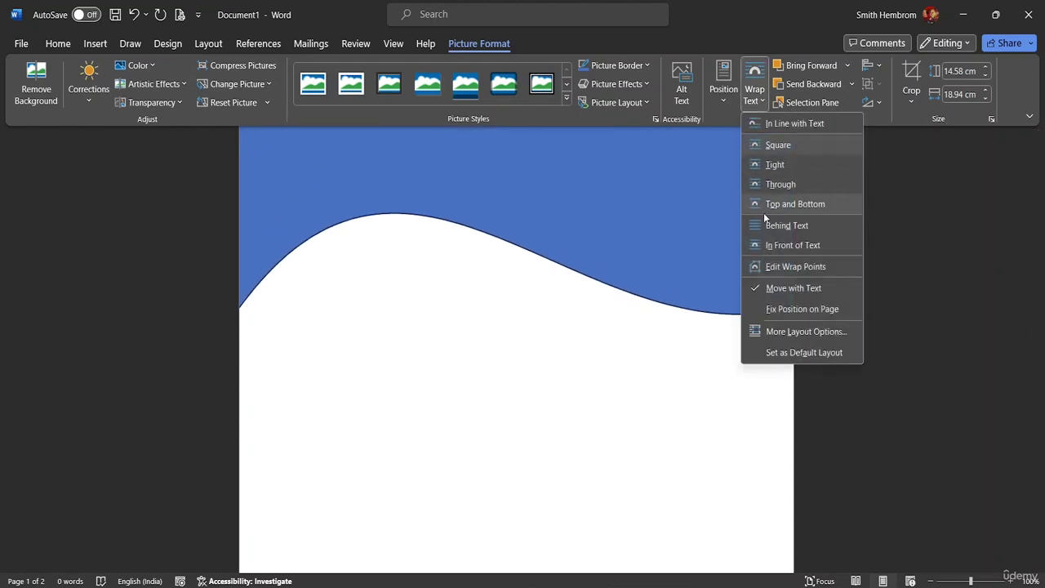
click(786, 162)
click(537, 367)
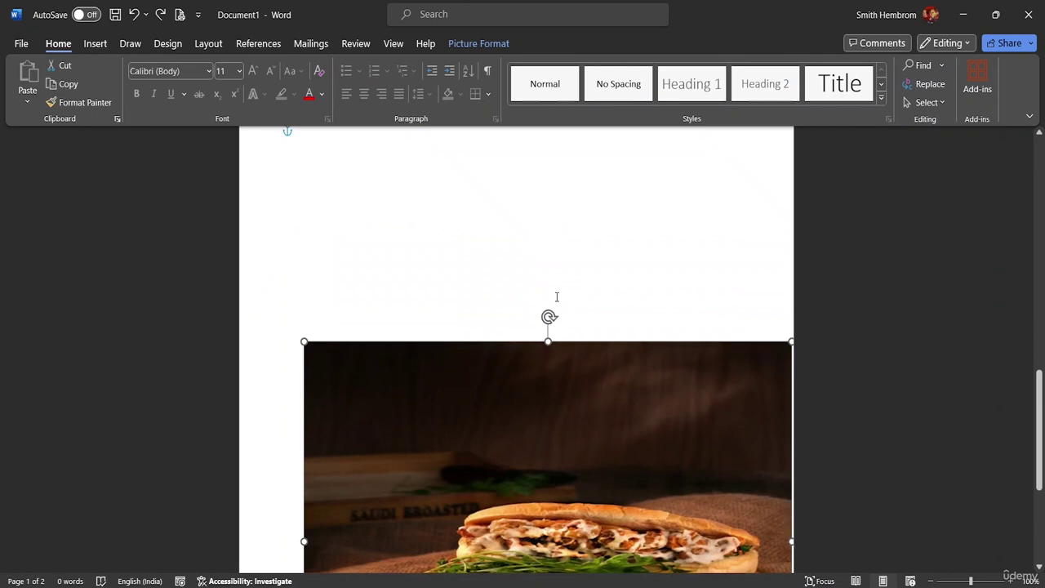
scroll(549, 301, up, 10)
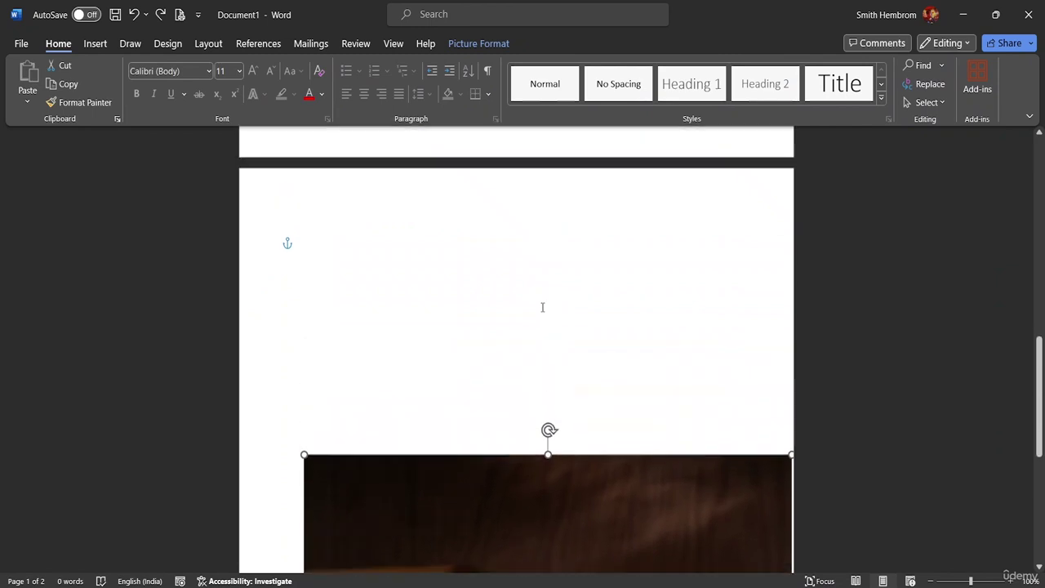
scroll(593, 374, down, 11)
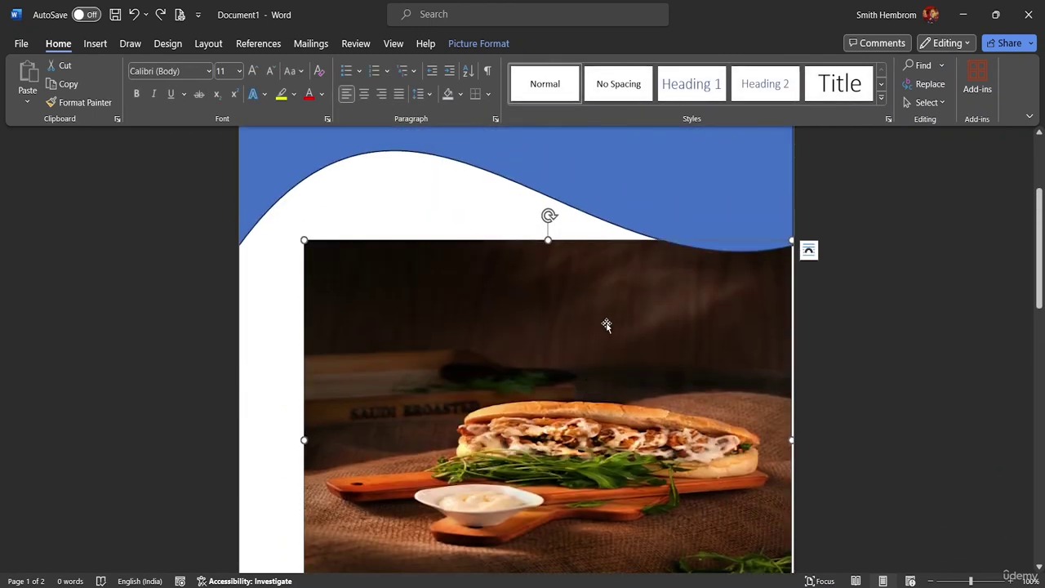
drag(606, 324, 411, 252)
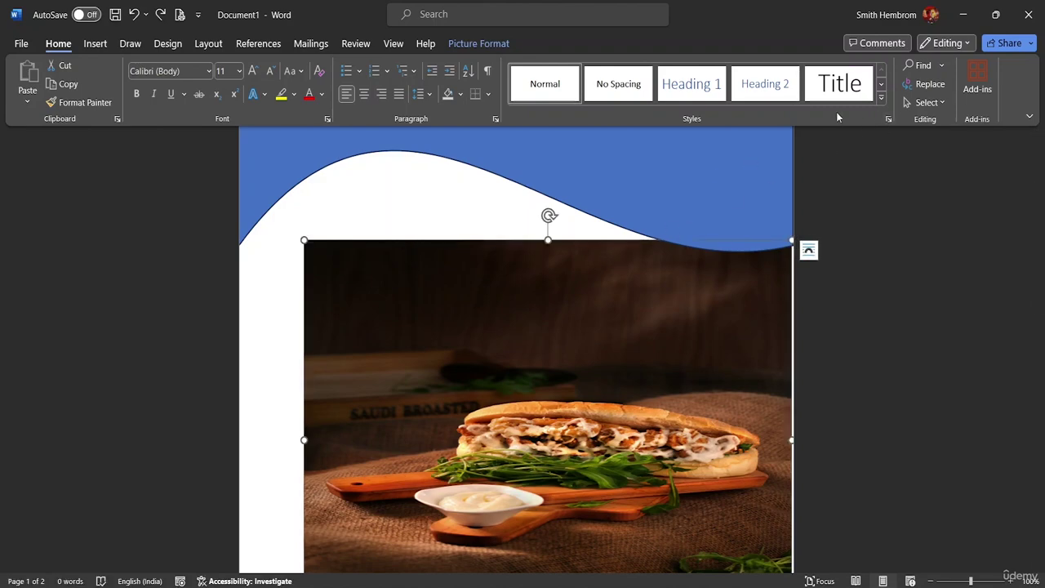
Set the photo's text wrapping to In Front of Text.
click(470, 46)
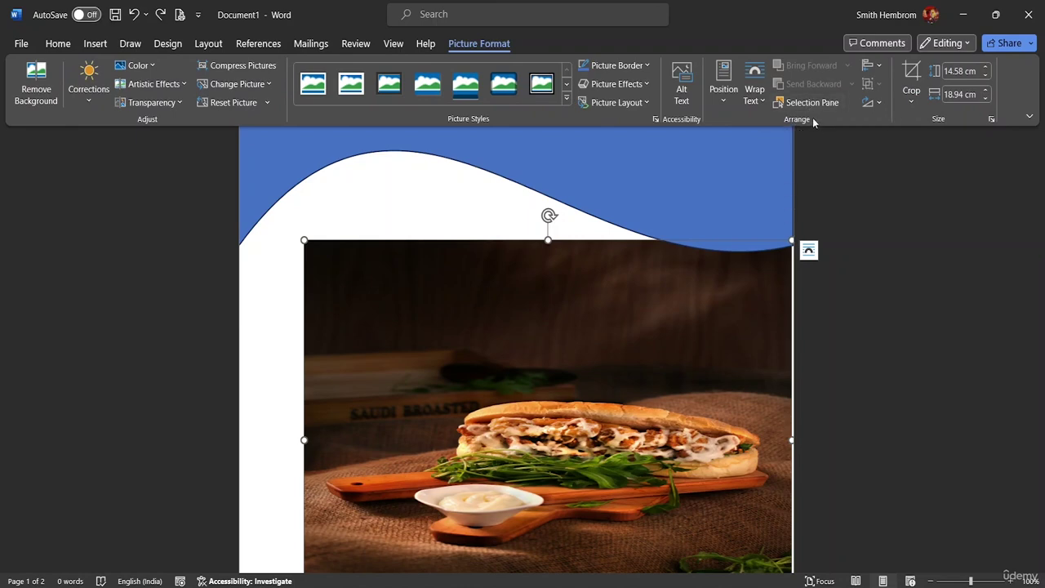
click(758, 100)
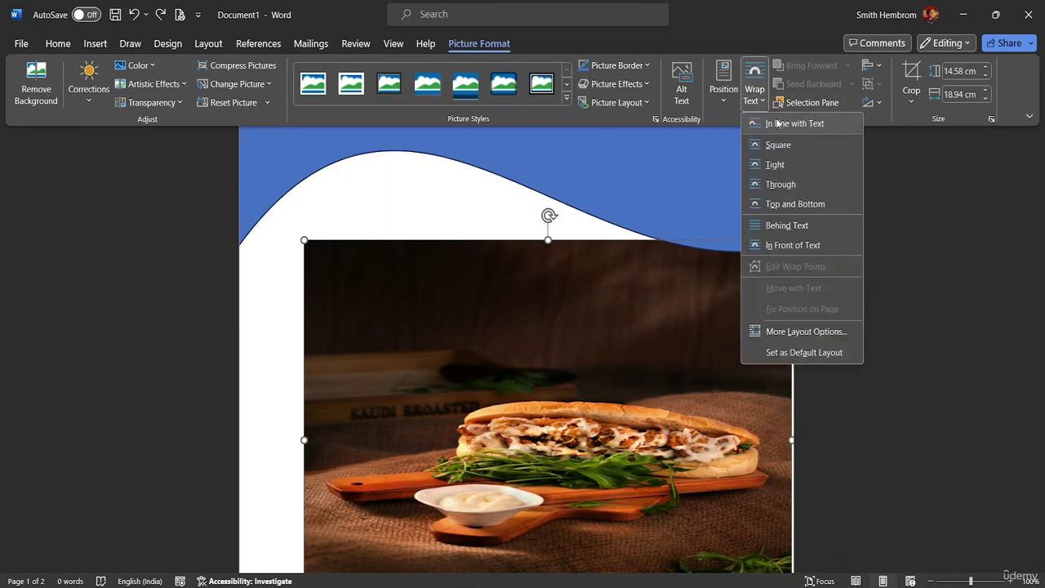
click(797, 244)
Move the sandwich photo to the left page edge, resize it to 17.74 × 21.69 cm, and raise it below the blue band.
drag(491, 324, 424, 240)
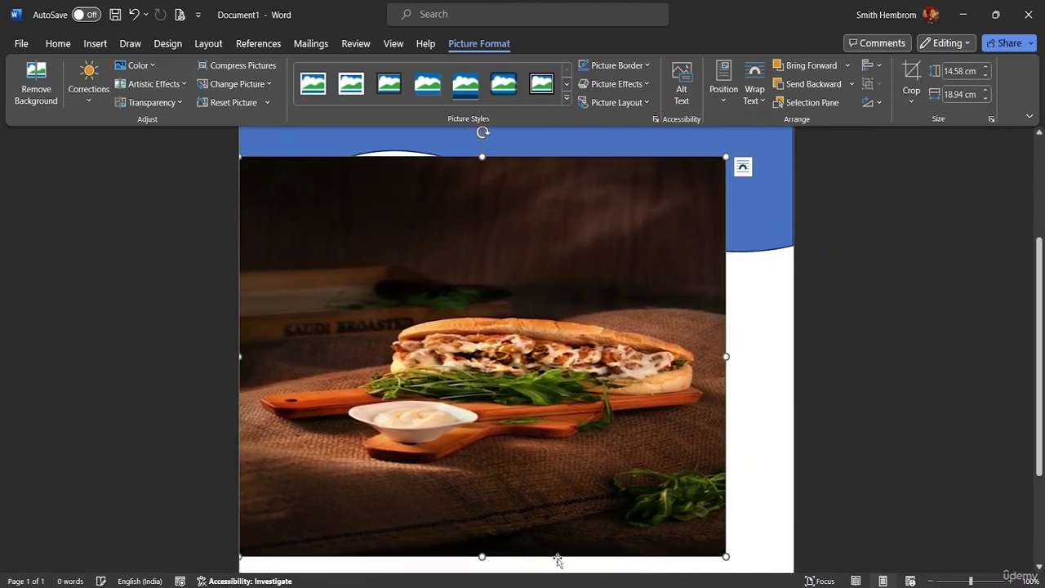
drag(746, 561, 794, 586)
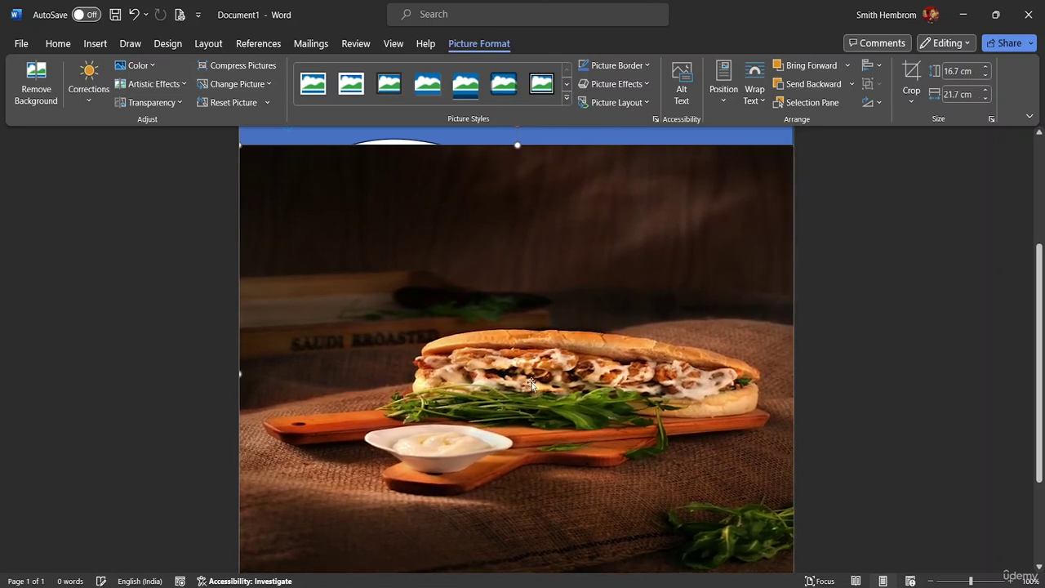
scroll(539, 298, up, 3)
drag(518, 248, 516, 219)
scroll(588, 269, up, 2)
scroll(588, 244, up, 1)
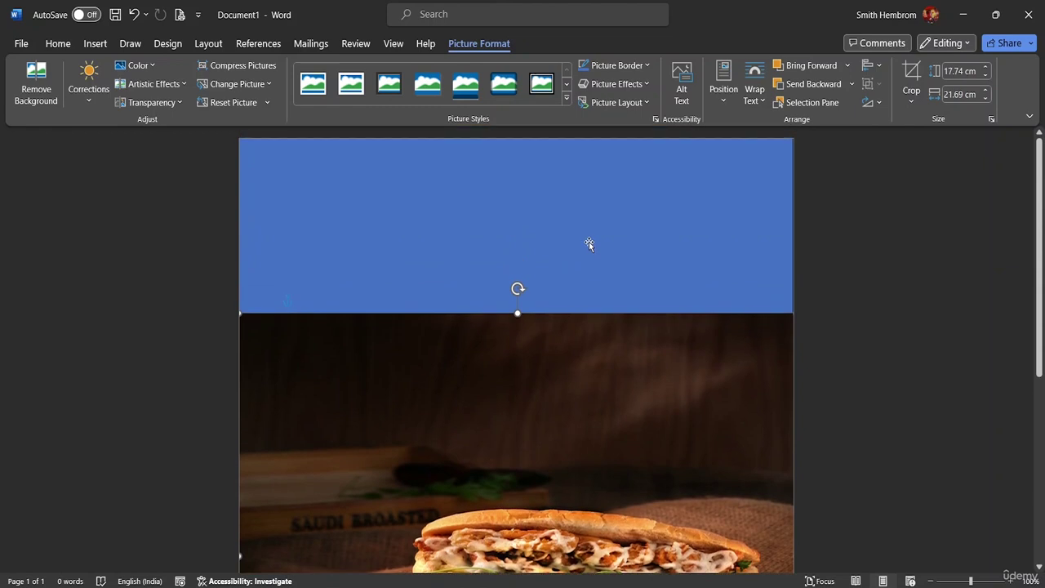
drag(527, 372, 520, 285)
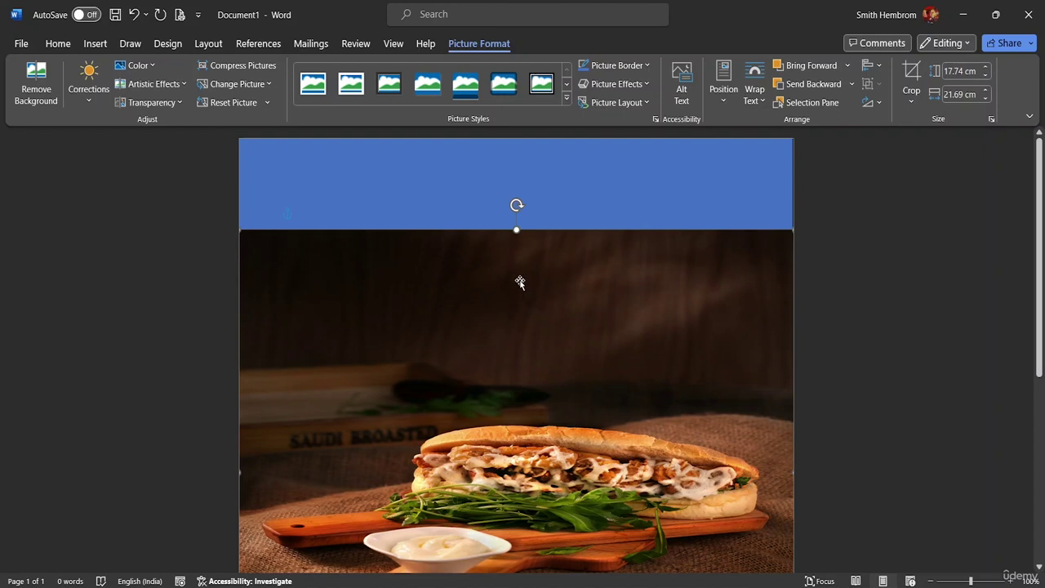
click(519, 281)
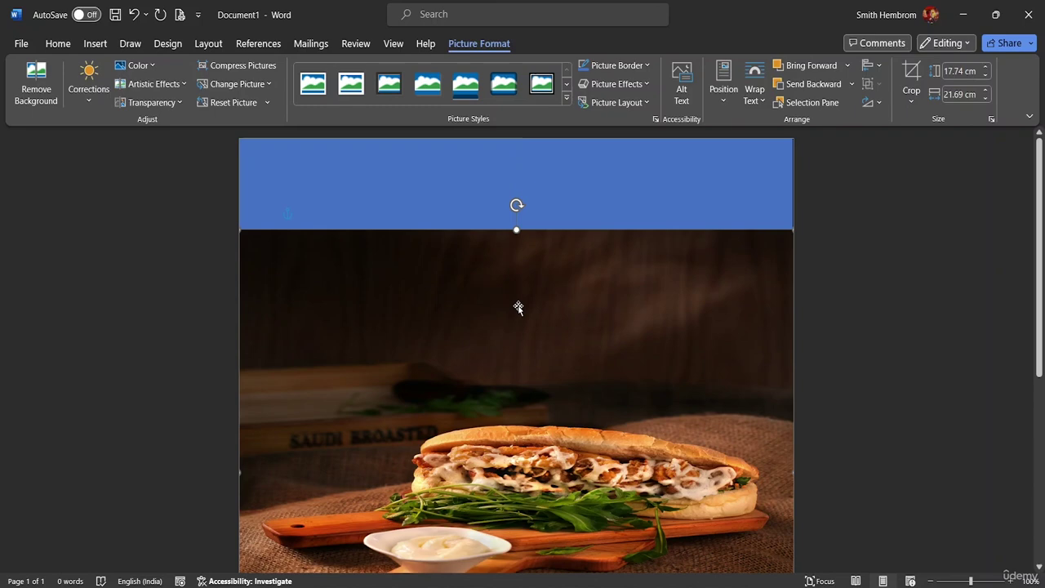
Send the sandwich photo behind the blue wave shape.
right_click(499, 321)
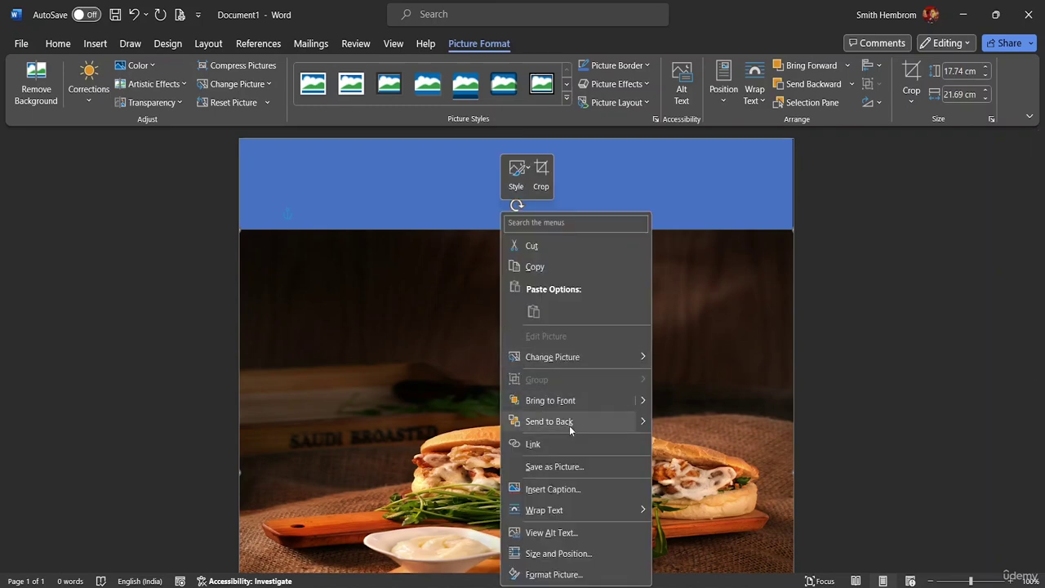
click(548, 421)
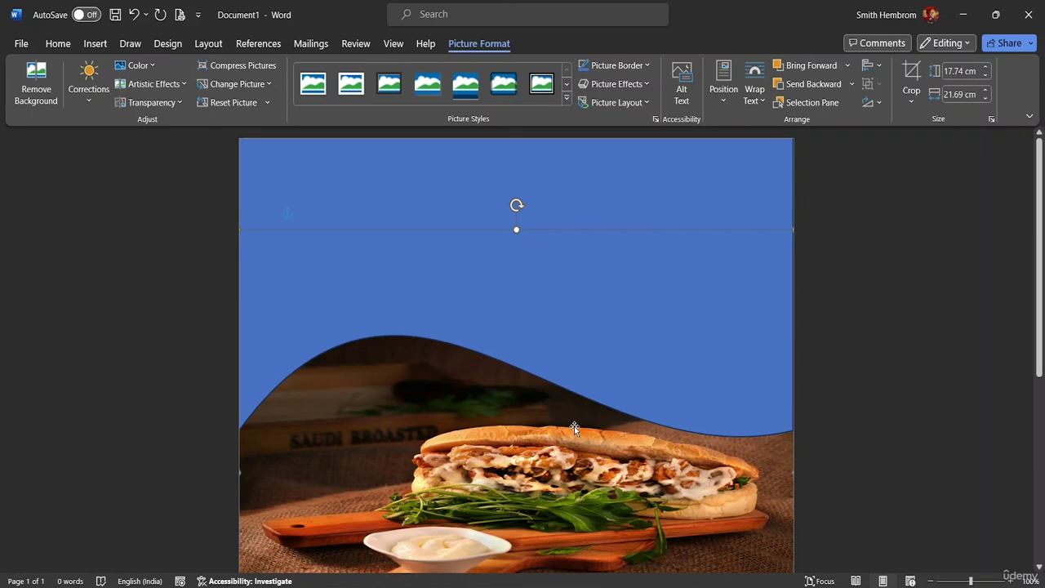
scroll(548, 380, down, 3)
scroll(484, 382, down, 3)
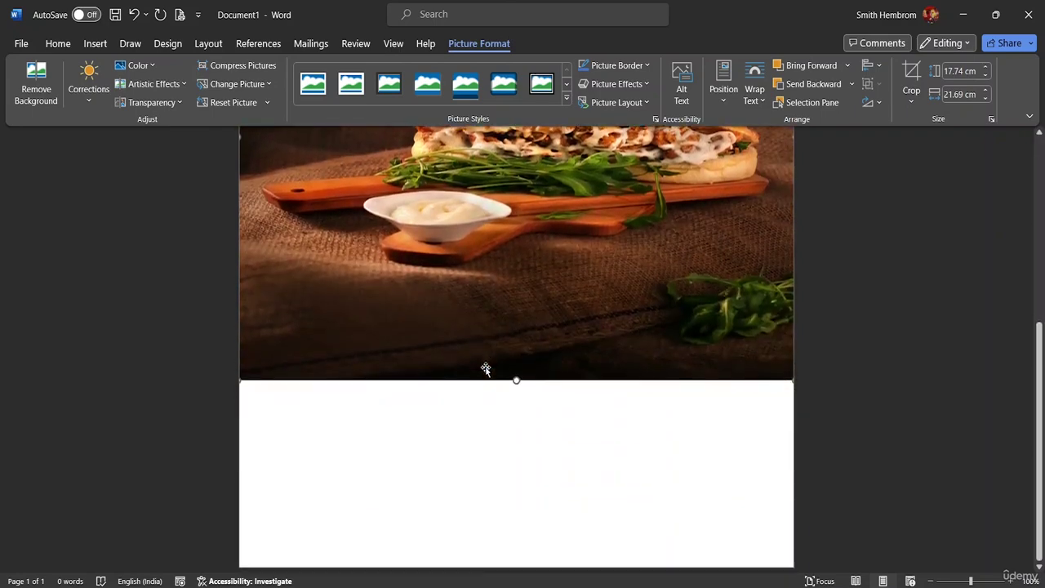
scroll(508, 329, up, 4)
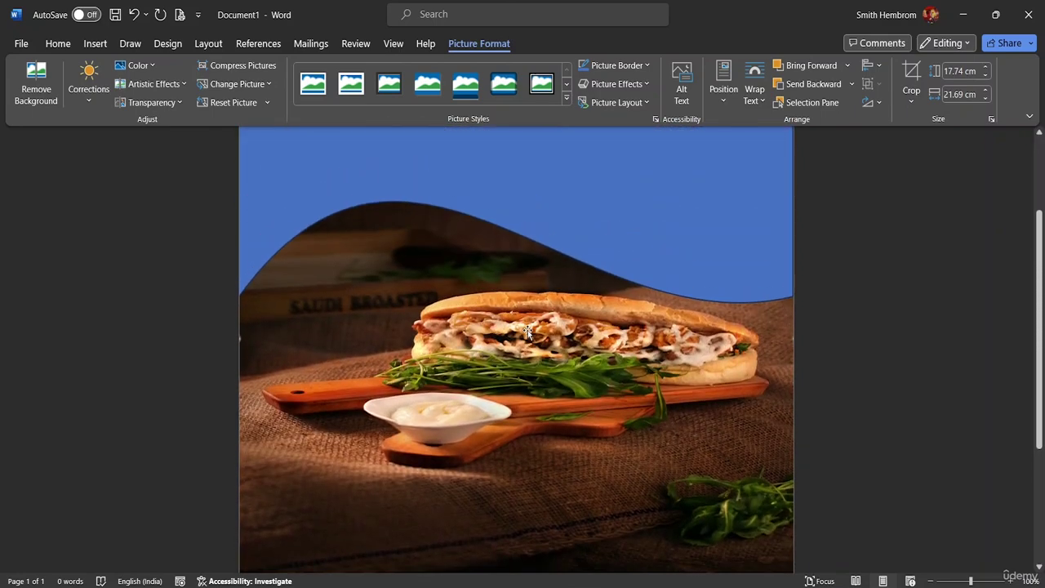
scroll(527, 331, up, 3)
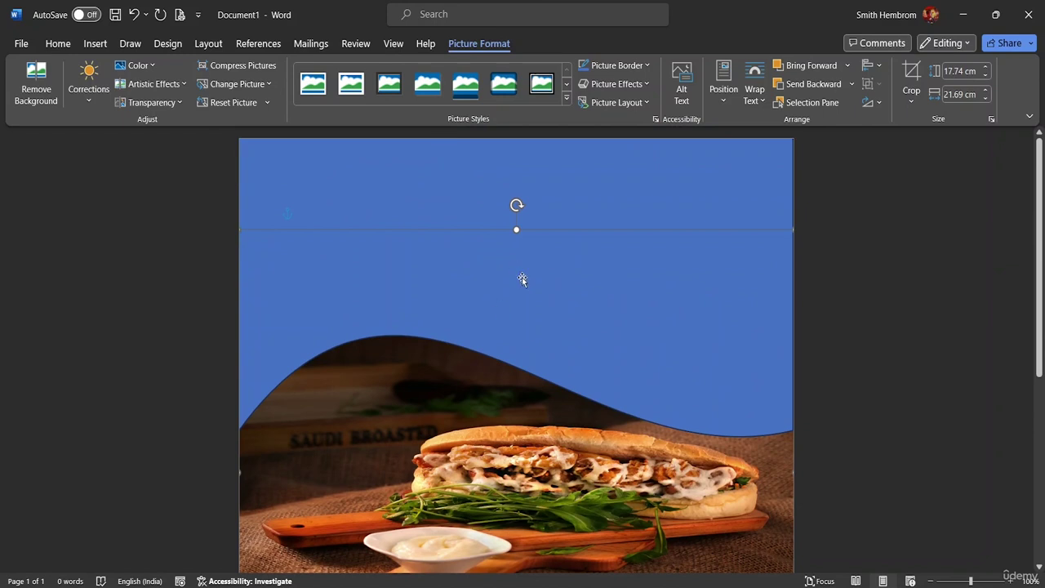
scroll(423, 400, down, 5)
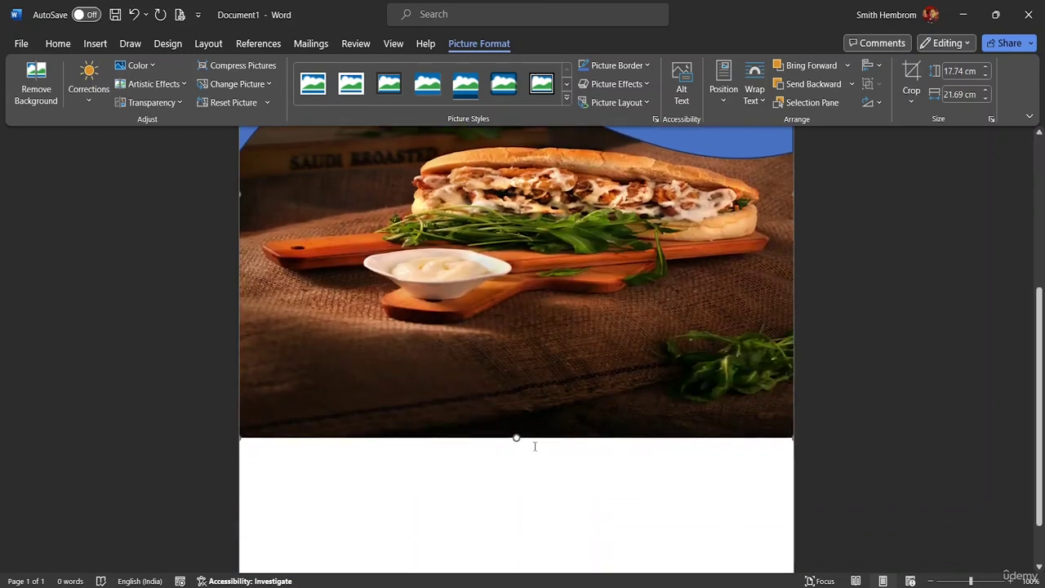
Stretch the sandwich photo's bottom edge down to 21.38 cm tall.
drag(516, 438, 515, 511)
scroll(534, 485, down, 1)
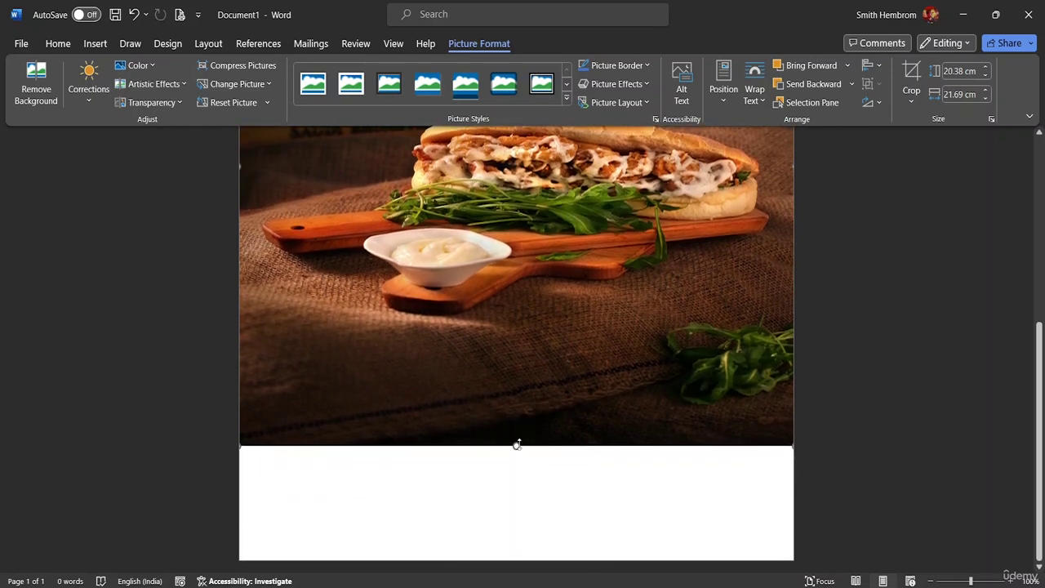
click(512, 472)
click(515, 442)
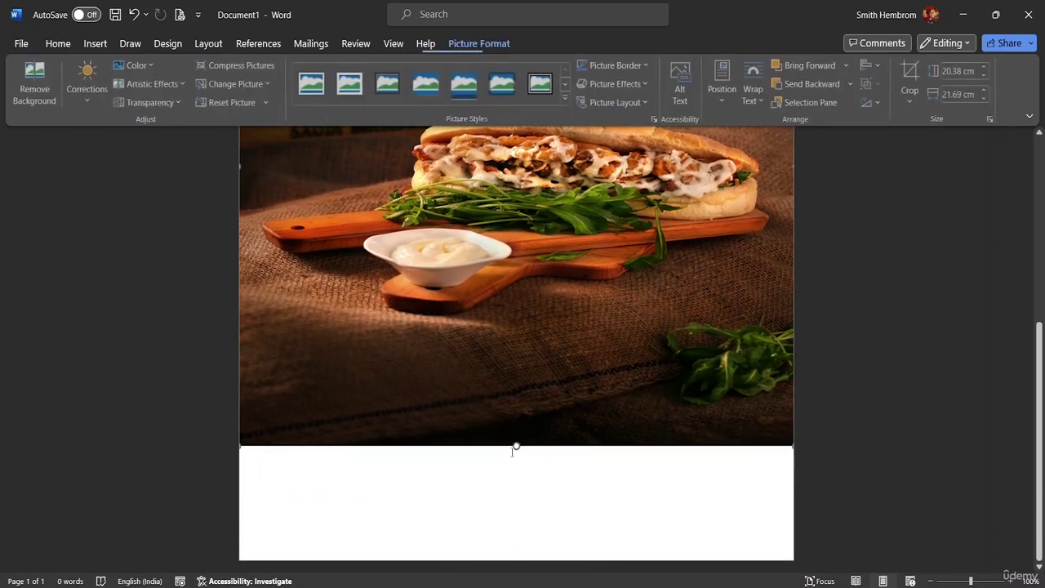
drag(516, 443, 516, 472)
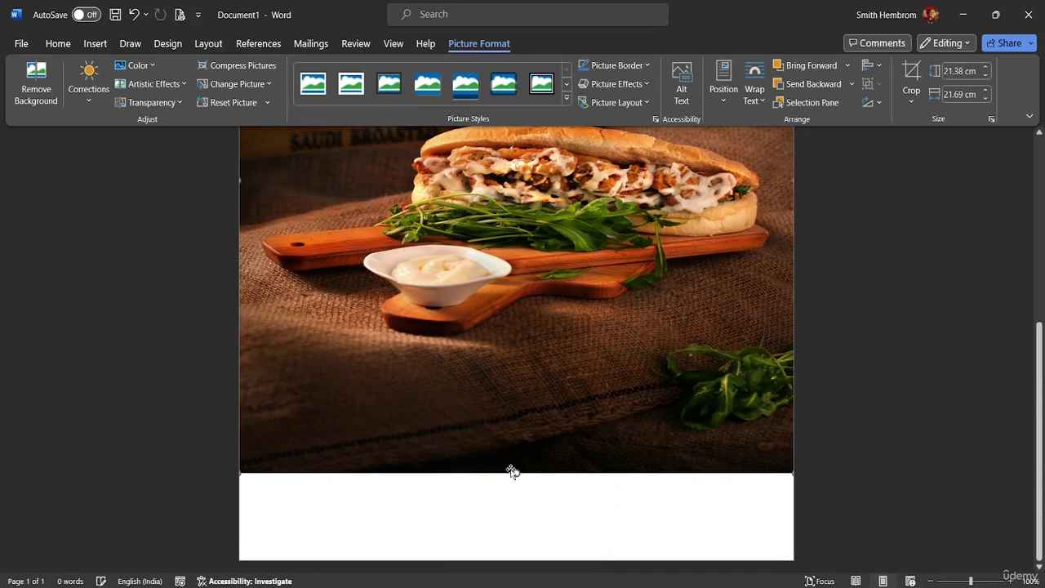
Draw a rectangle about 3.26 × 21.61 cm across the bottom of the page.
click(95, 44)
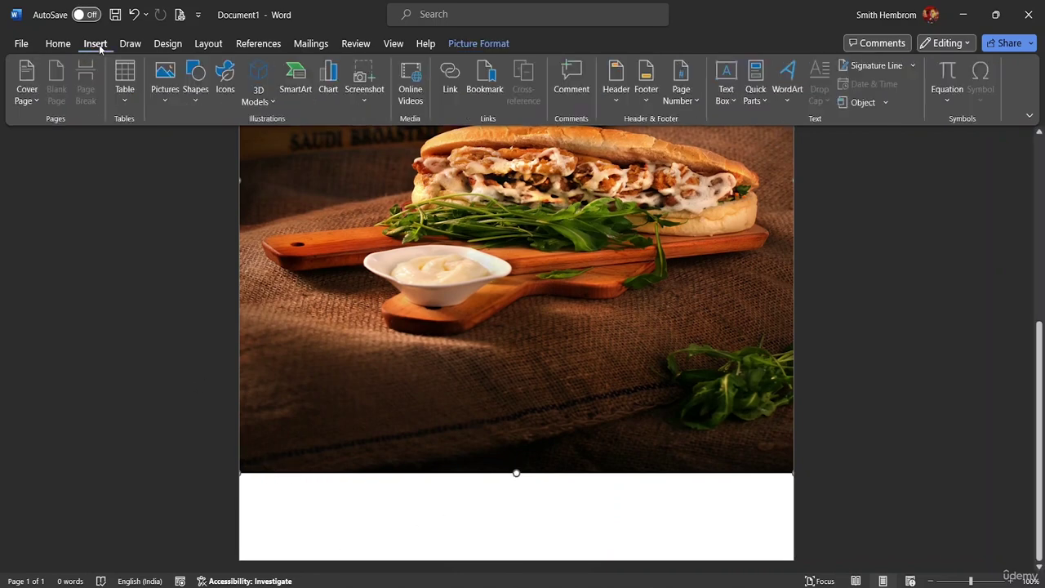
click(196, 92)
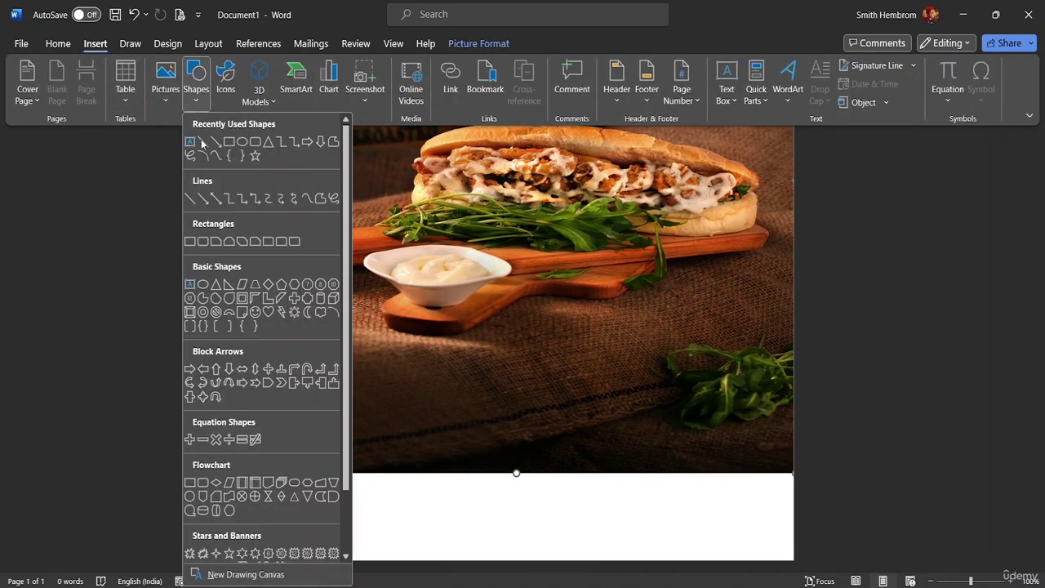
click(221, 144)
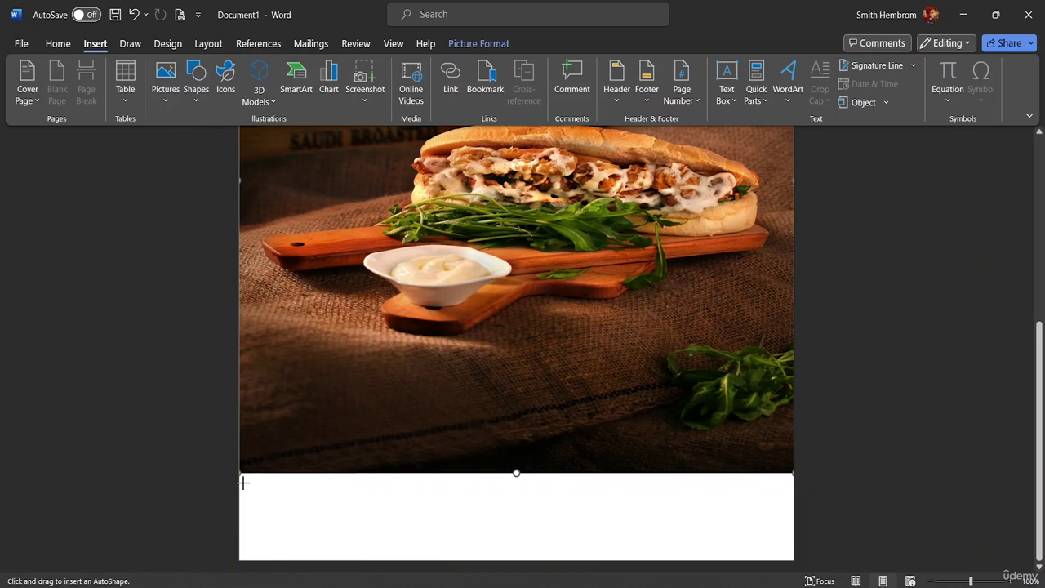
mouse_move(239, 472)
mouse_down()
mouse_move(256, 553)
mouse_move(275, 563)
mouse_move(589, 549)
mouse_move(794, 562)
mouse_up()
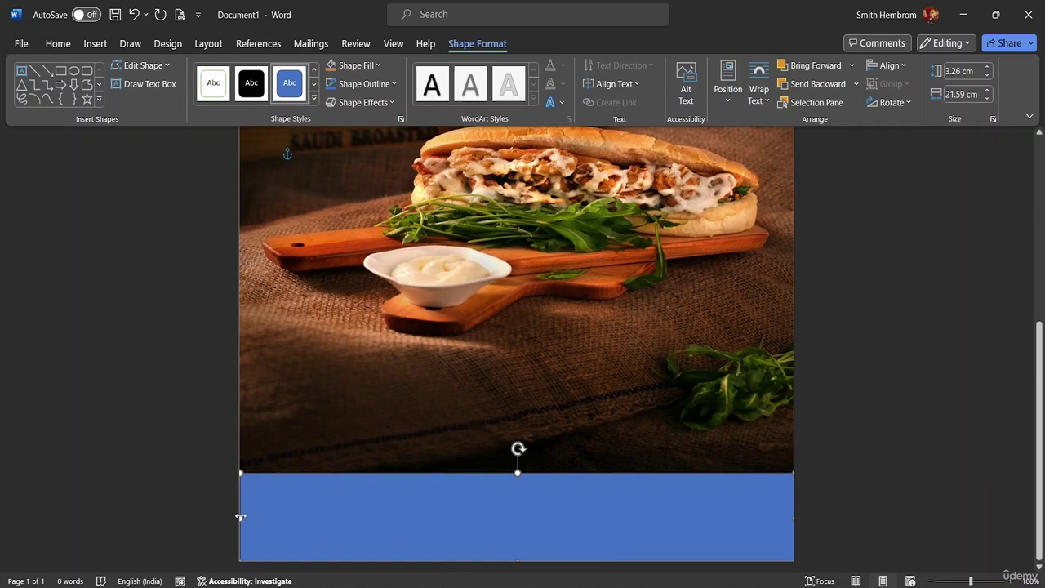
drag(238, 514, 237, 515)
Fill the bottom rectangle with Orange, Accent 2, Lighter 80%.
click(378, 66)
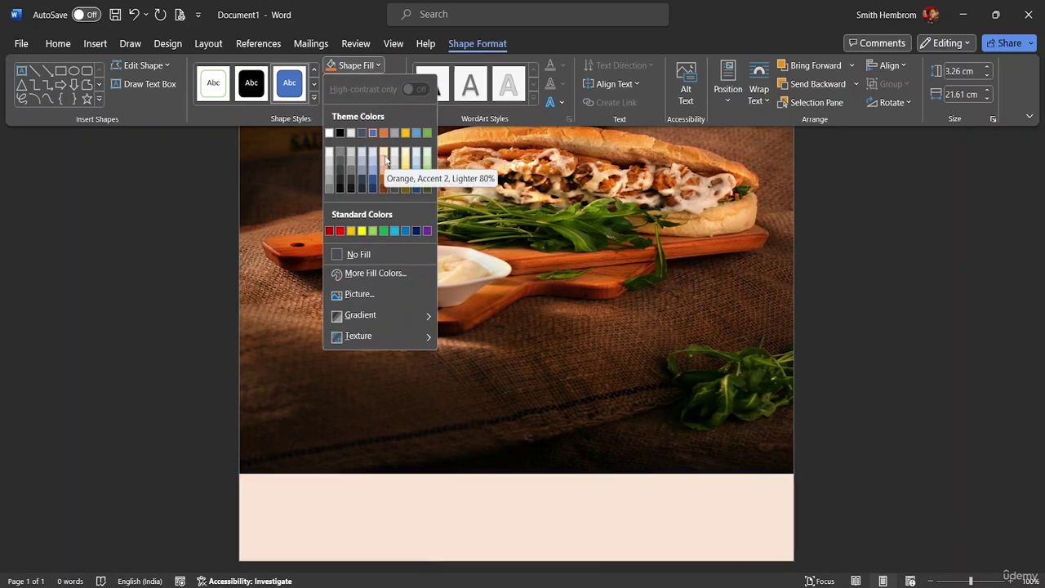
click(386, 160)
scroll(434, 204, up, 5)
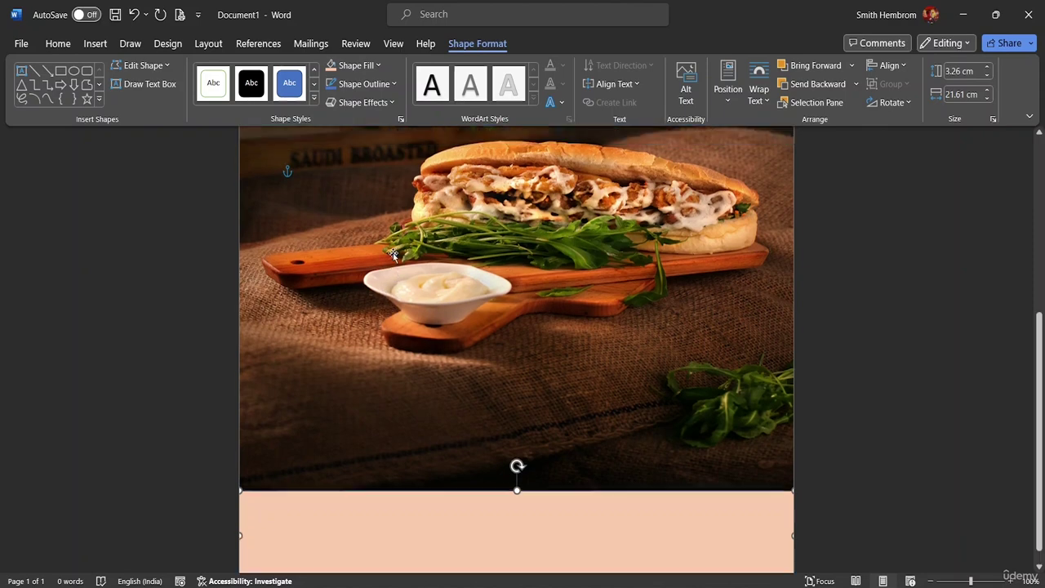
scroll(415, 237, up, 1)
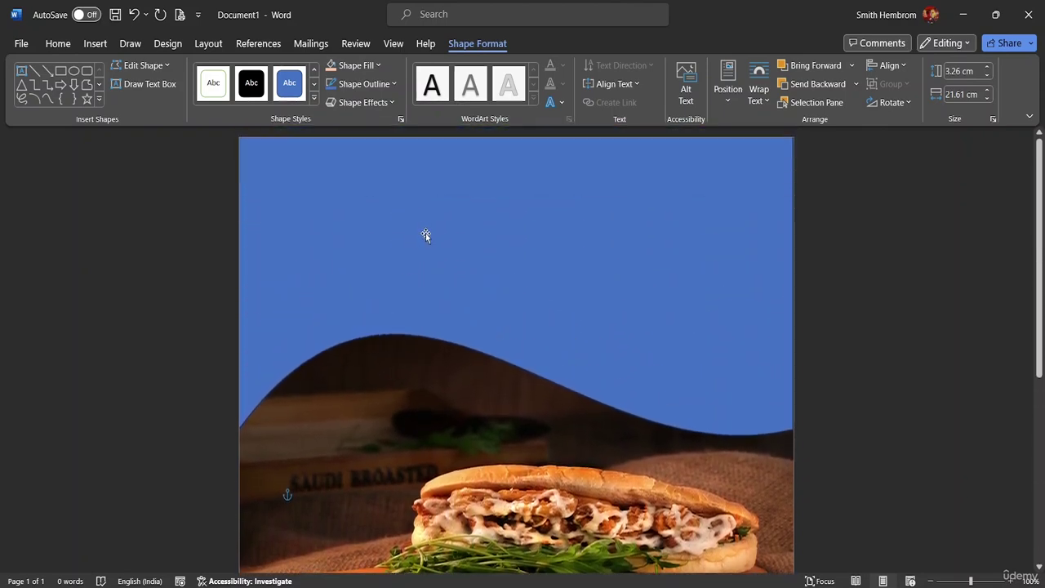
Recolour the top wave from blue to Orange, Accent 2, Lighter 80%, then zoom out to see the page.
click(428, 250)
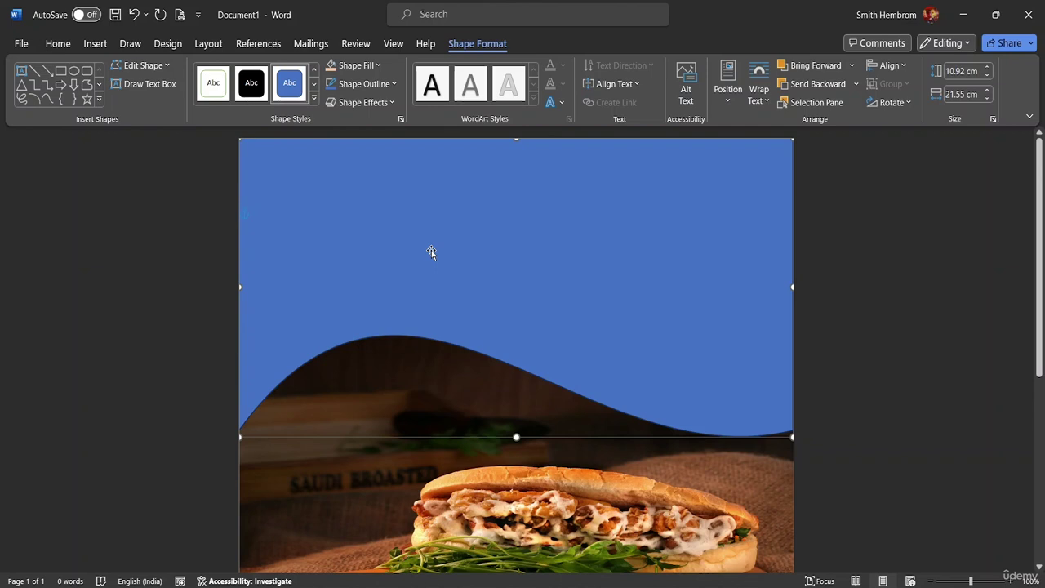
click(378, 66)
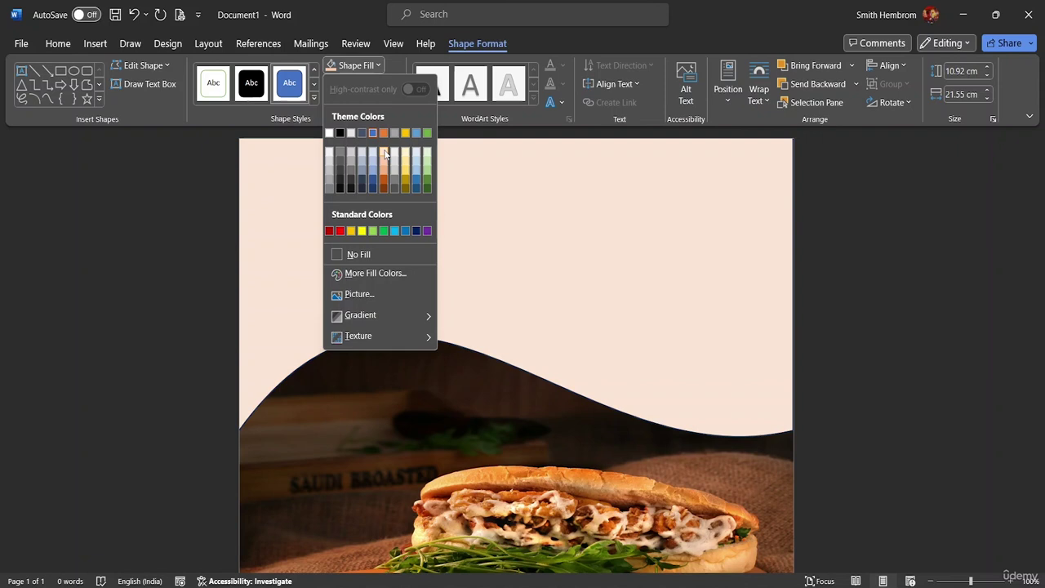
click(384, 151)
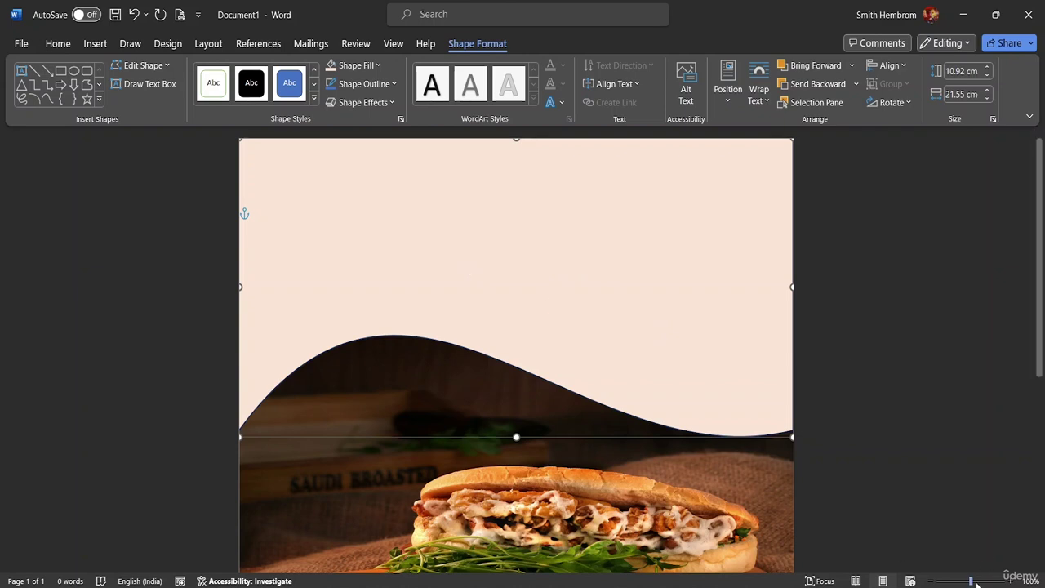
drag(971, 582, 955, 581)
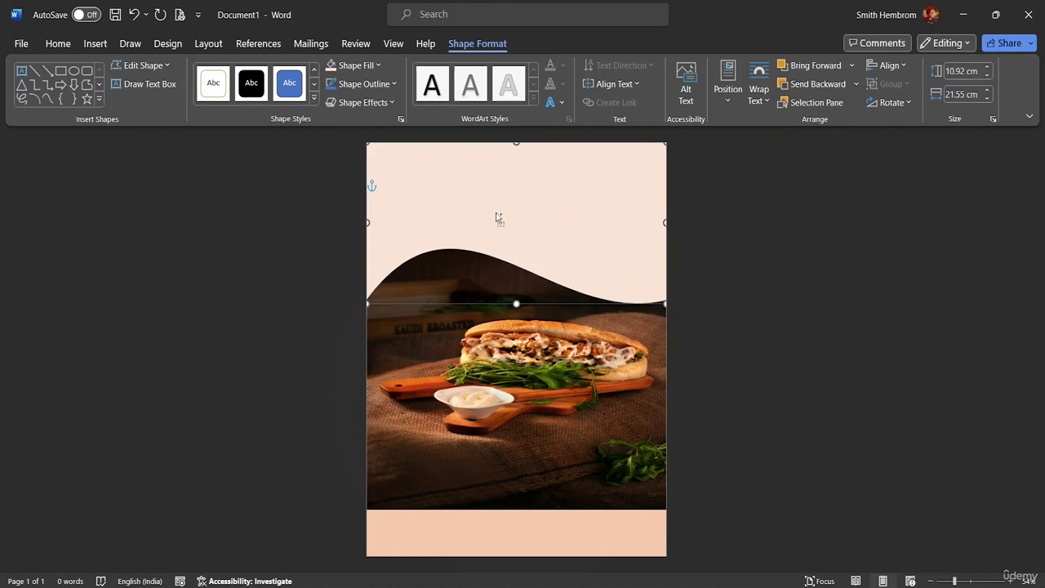
Duplicate the peach wave shape and set the copy to No Fill.
key(Right)
key(Down)
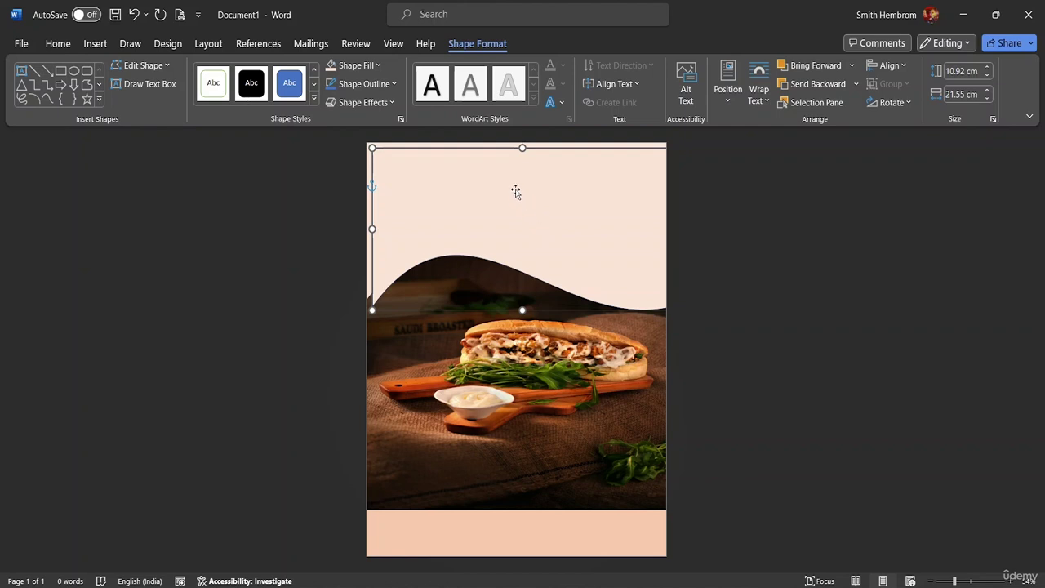
mouse_move(498, 169)
mouse_down()
mouse_move(506, 210)
mouse_move(486, 163)
mouse_move(485, 173)
mouse_move(499, 170)
mouse_up()
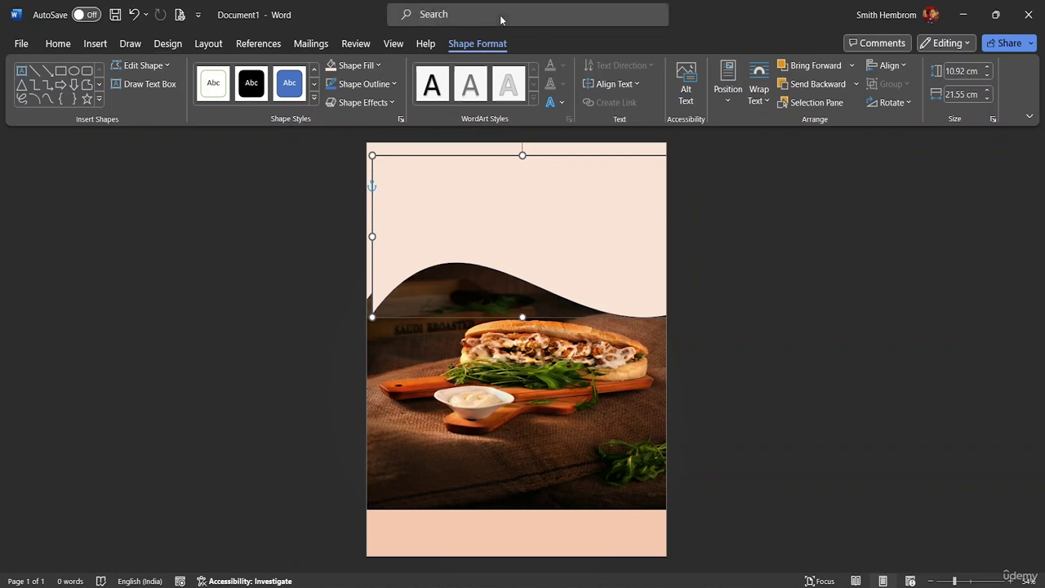
click(379, 66)
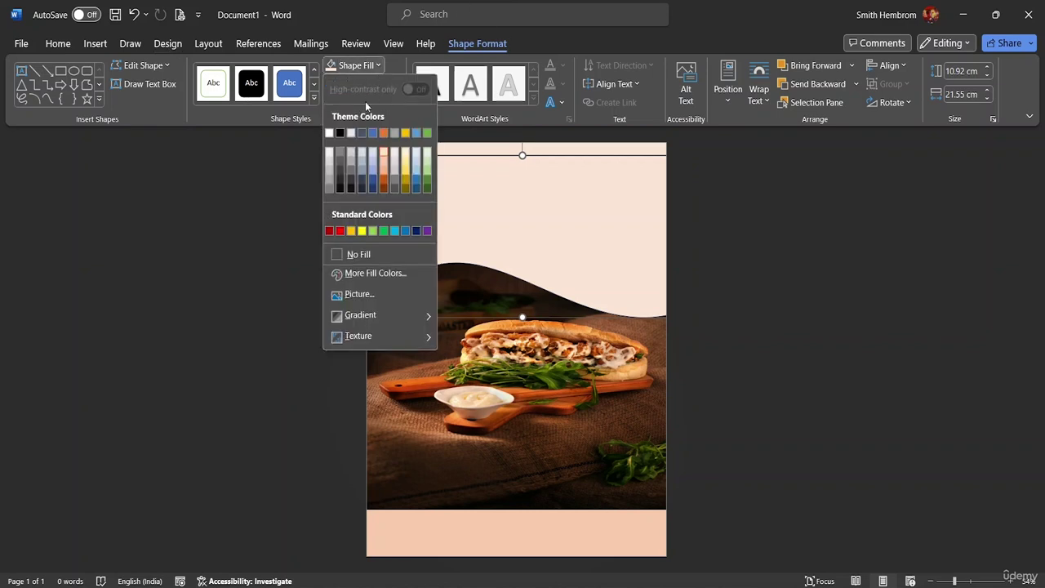
click(384, 254)
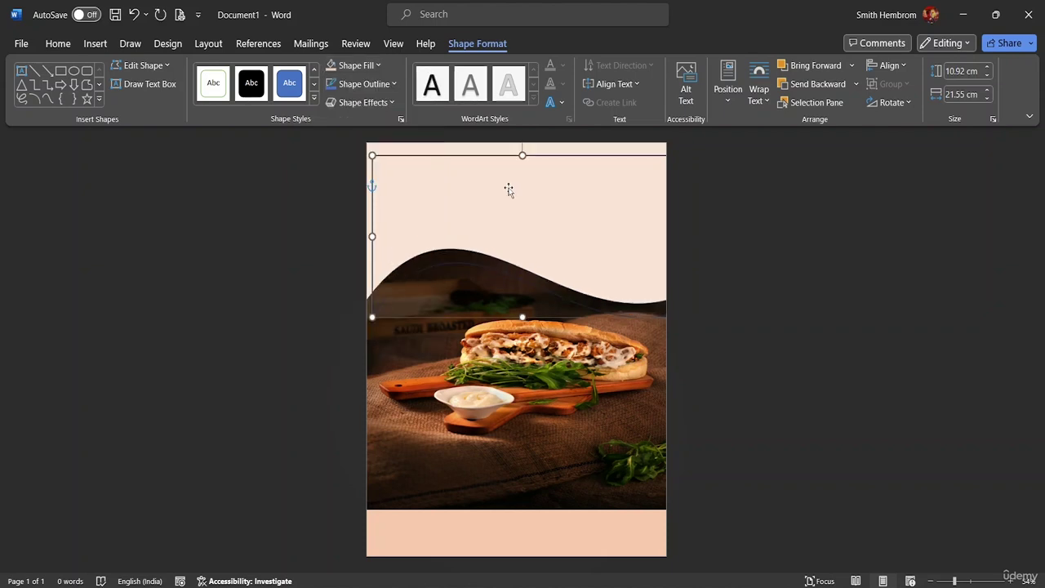
Position the wave shape slightly lower over the original, undoing misplaced moves.
mouse_move(509, 187)
mouse_down()
mouse_move(494, 215)
mouse_move(515, 235)
mouse_move(513, 210)
mouse_move(504, 249)
mouse_up()
click(430, 158)
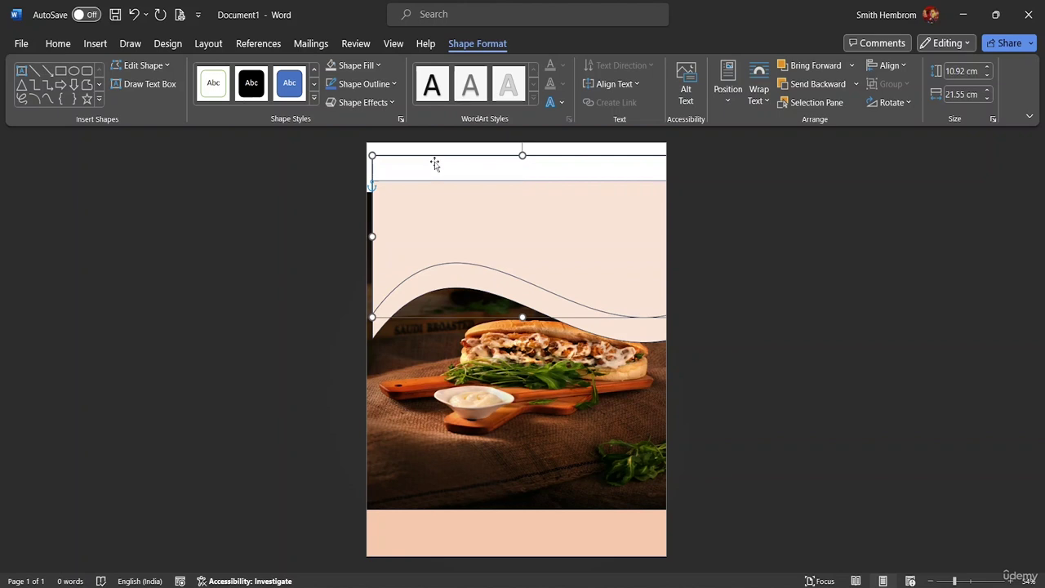
key(ctrl+z)
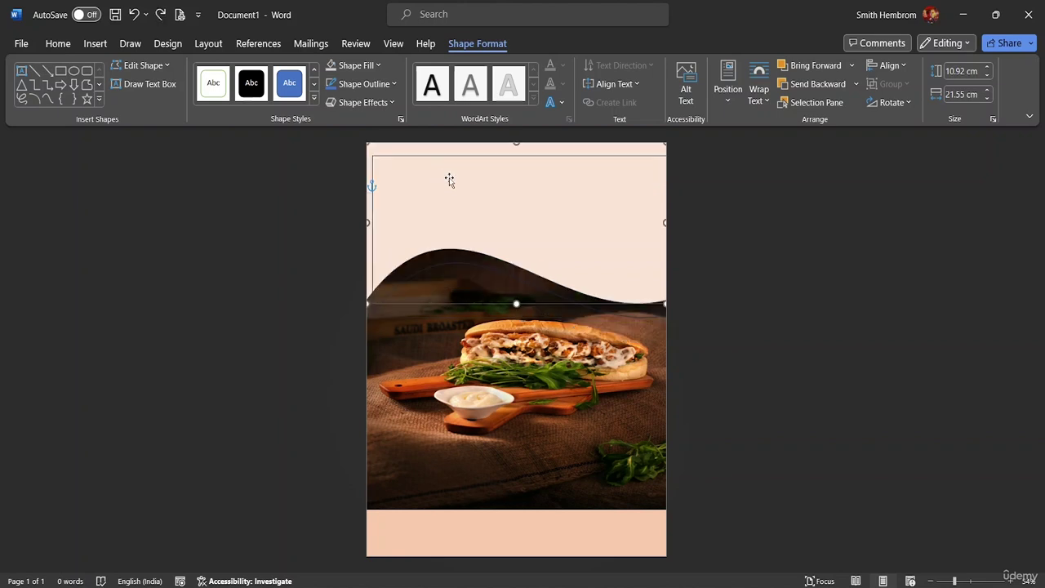
mouse_move(450, 180)
mouse_down()
mouse_move(457, 215)
mouse_move(479, 218)
mouse_move(453, 187)
mouse_move(474, 232)
mouse_up()
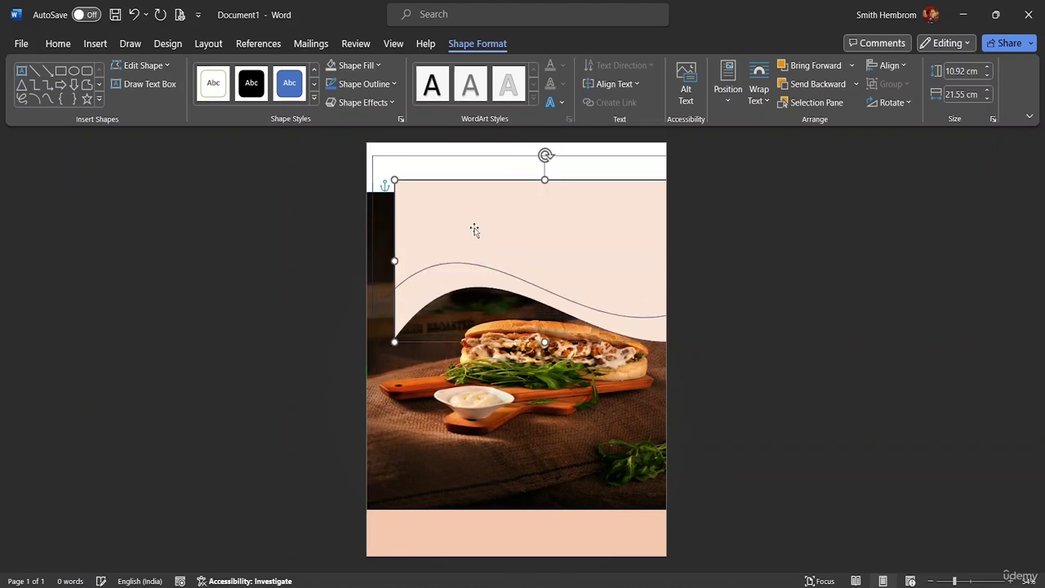
key(ctrl+z)
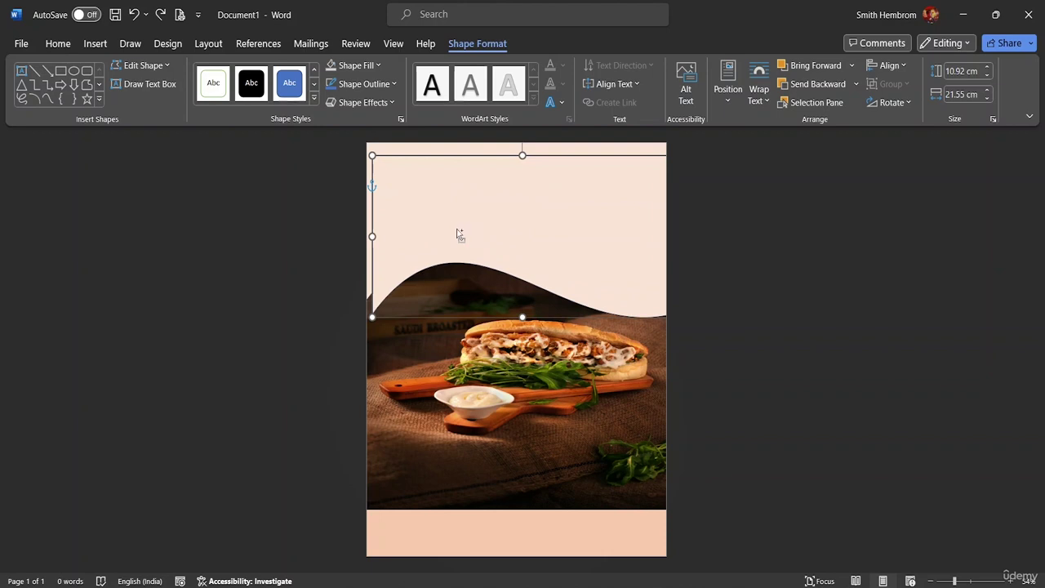
mouse_move(451, 216)
mouse_down()
mouse_move(469, 243)
mouse_move(457, 226)
mouse_up()
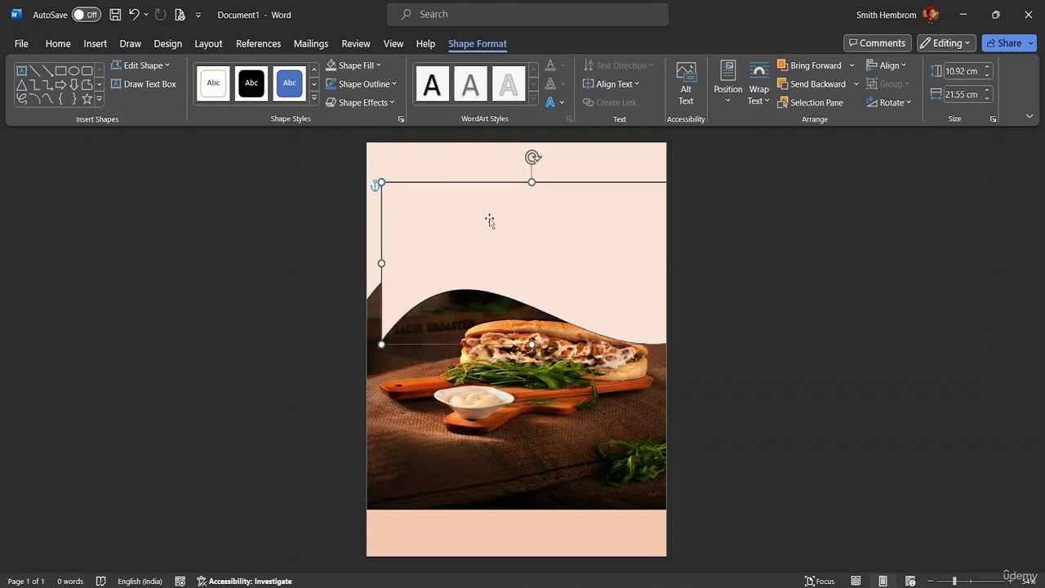
Move the wave copy down to mid-page and reselect it.
click(379, 65)
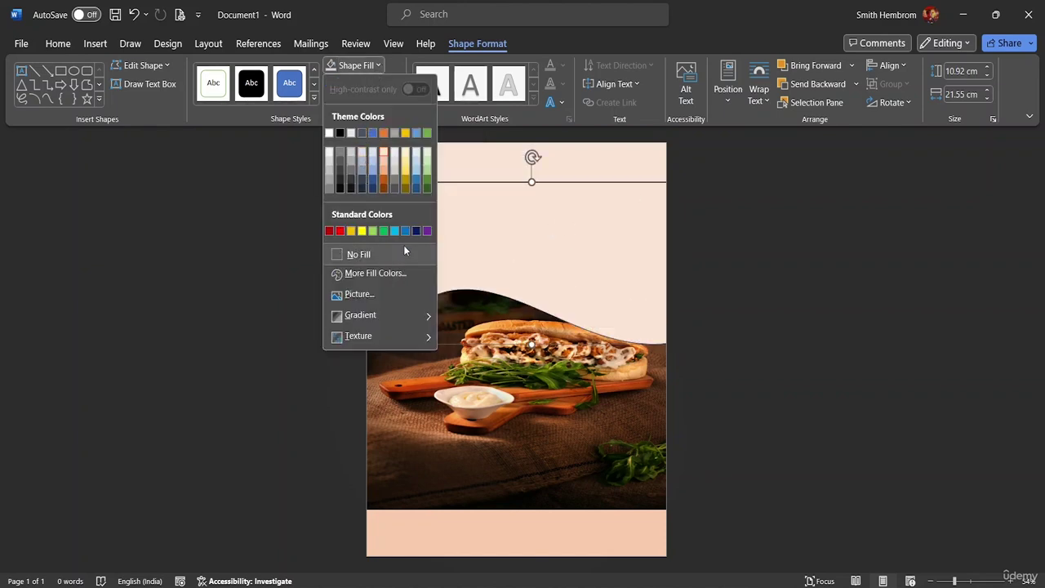
click(539, 209)
drag(539, 210, 539, 332)
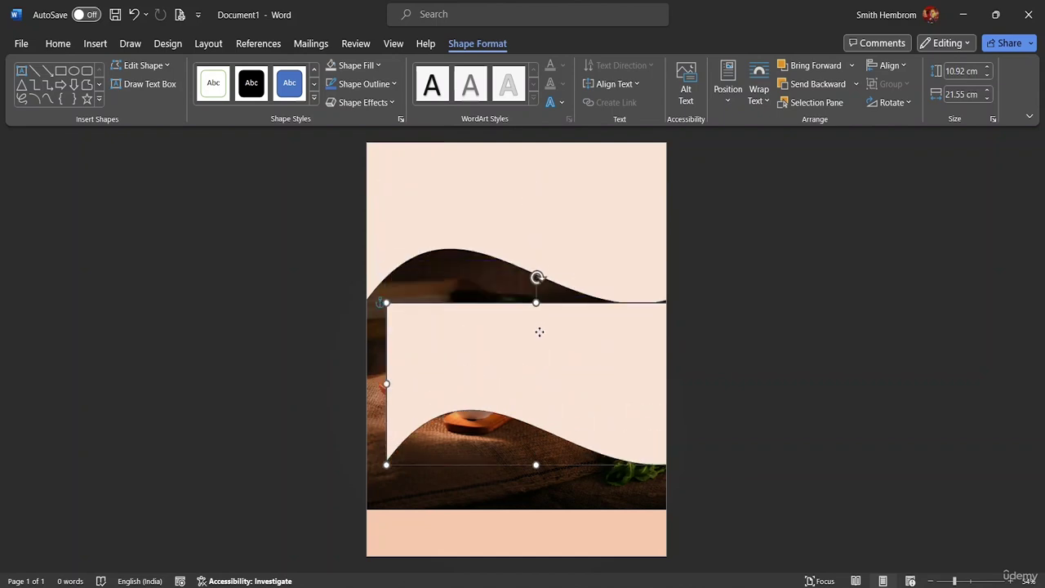
click(445, 210)
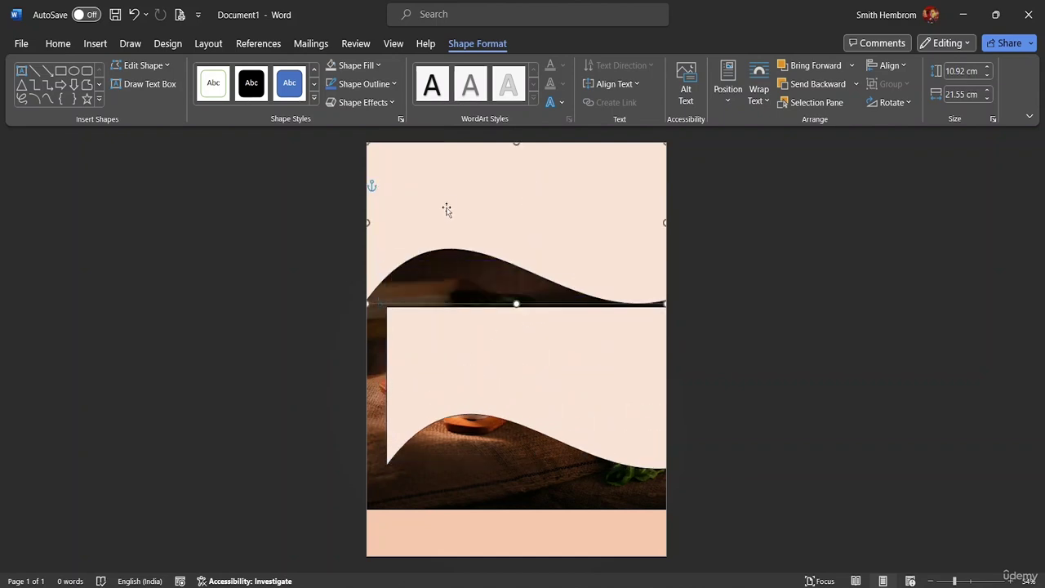
click(462, 363)
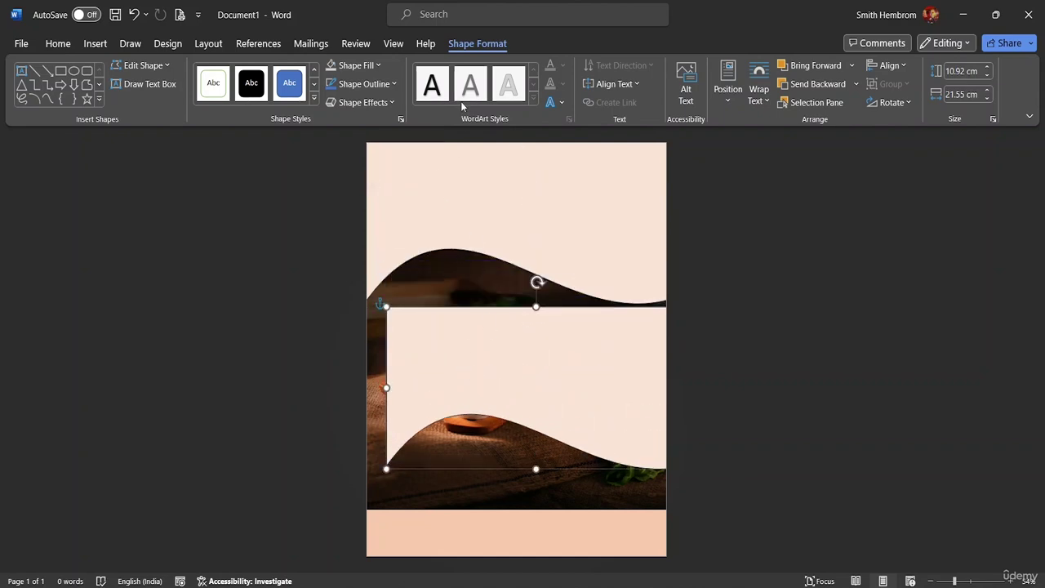
Fill the wave copy with Orange, Accent 2, Darker 50% and move it to the page top.
click(378, 67)
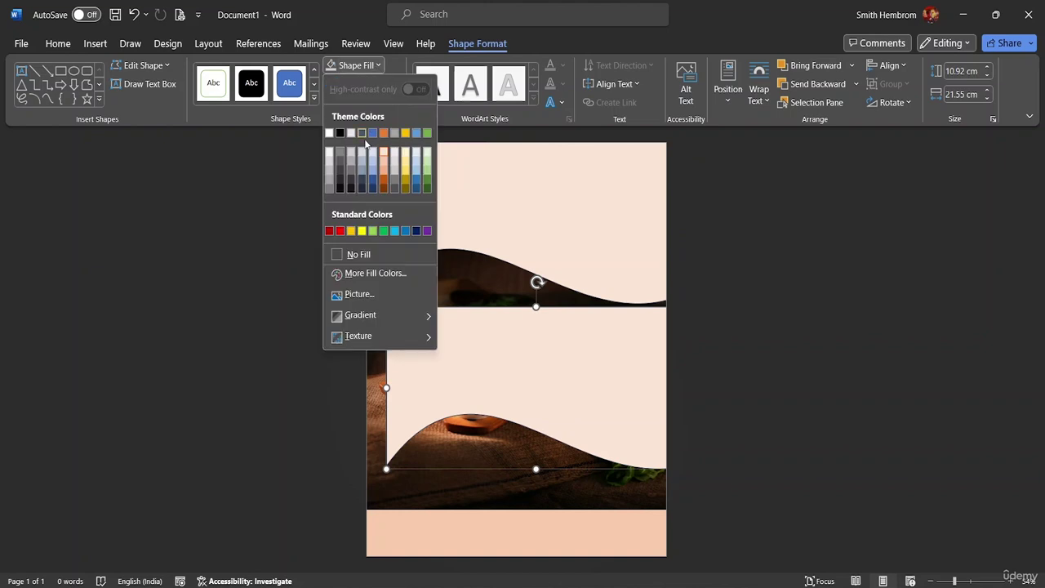
click(355, 254)
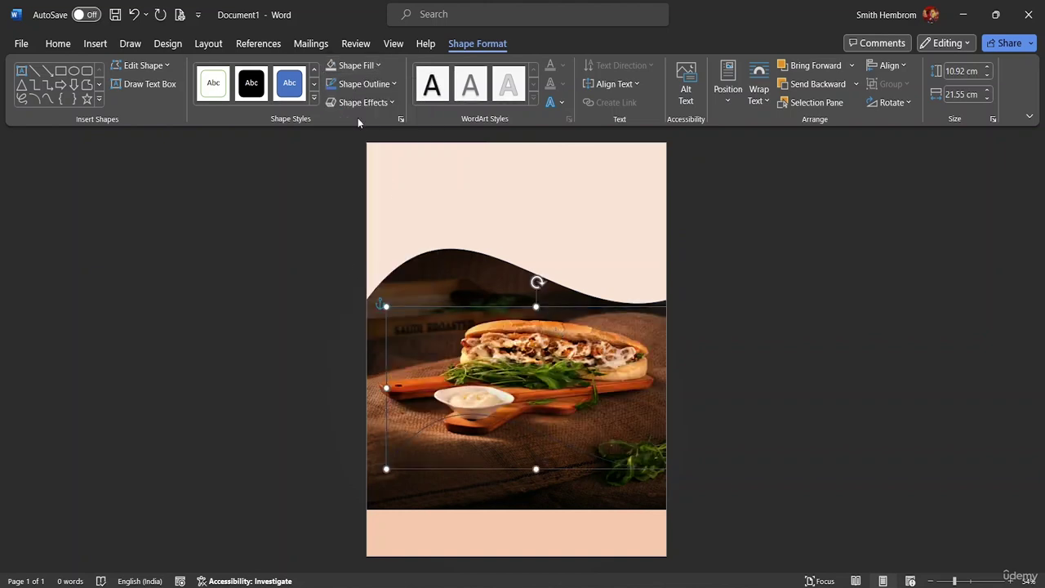
click(354, 64)
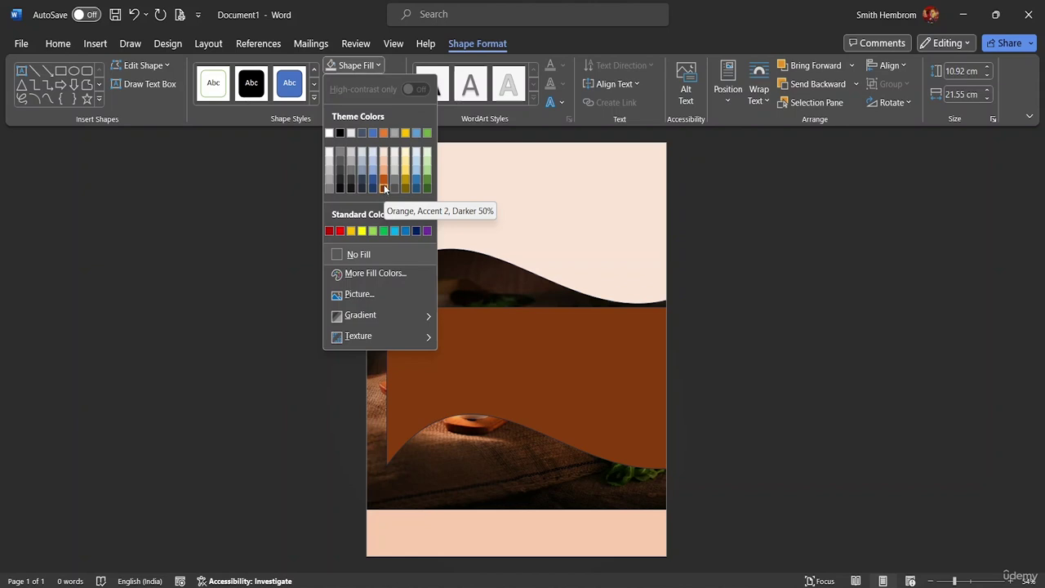
click(384, 186)
drag(550, 357, 524, 211)
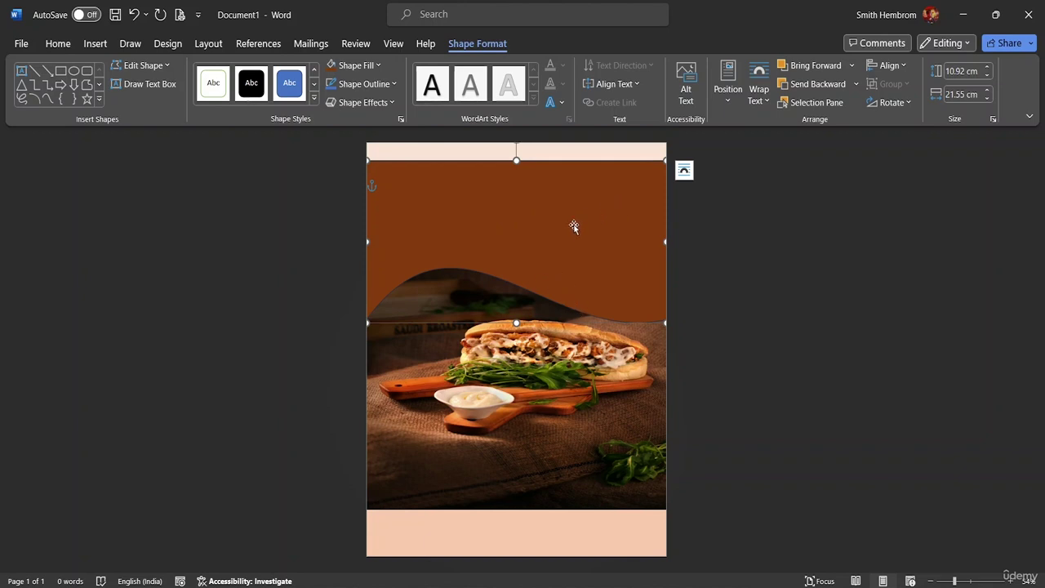
Restack the brown wave, pale wave and header shapes with Send Backward and Bring Forward, repositioning them.
click(820, 87)
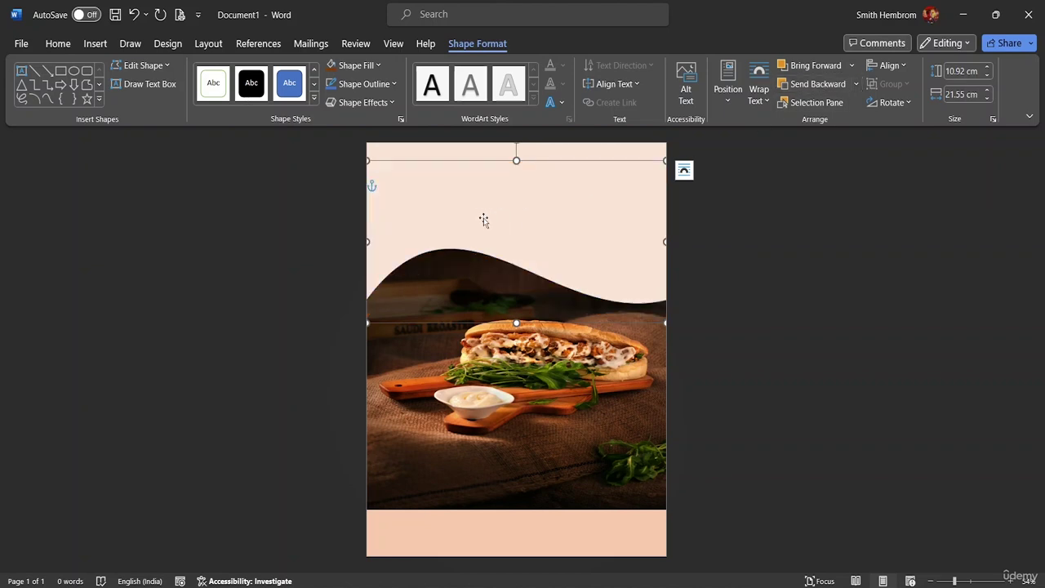
key(Up)
key(Up)
key(Up)
key(Up)
key(Up)
key(Up)
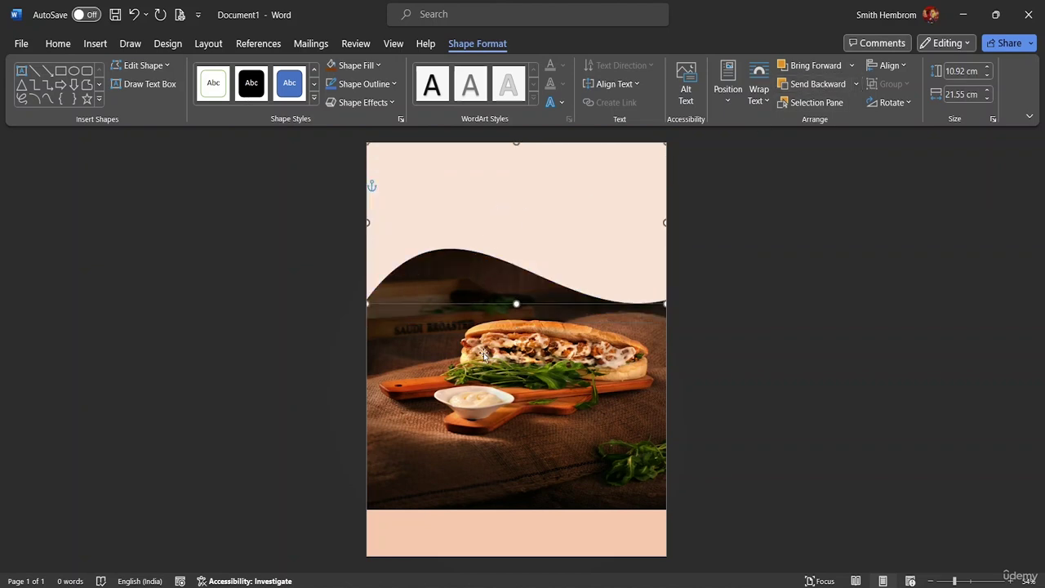
click(482, 356)
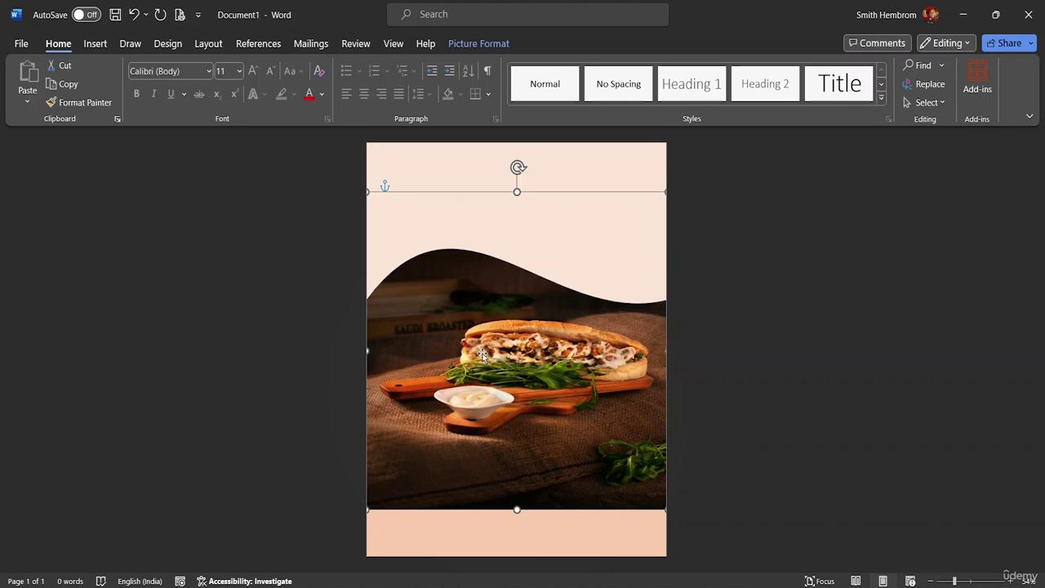
click(507, 211)
drag(507, 211, 512, 335)
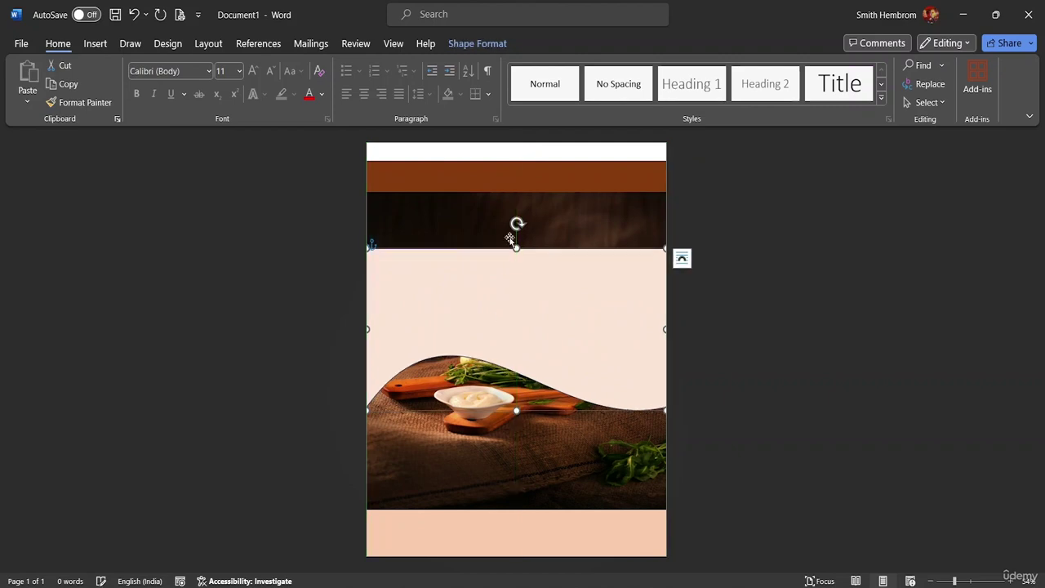
click(499, 182)
drag(499, 163, 500, 163)
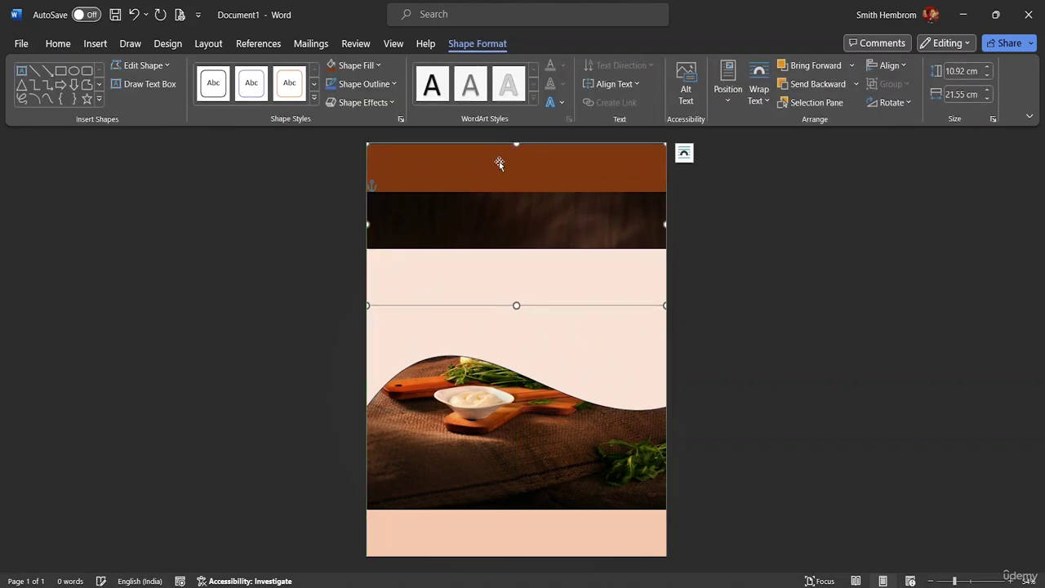
click(822, 68)
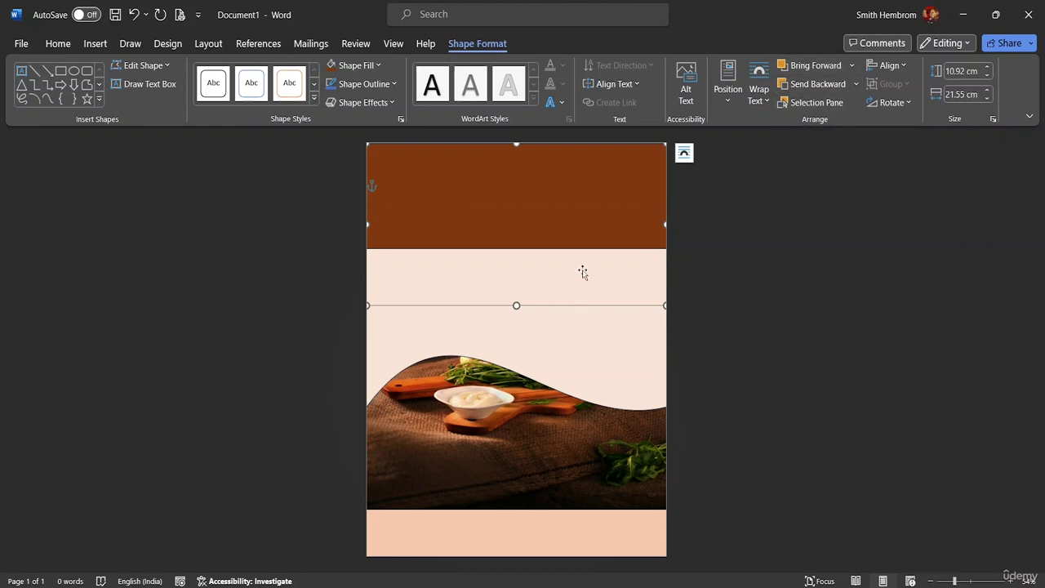
drag(558, 275, 554, 168)
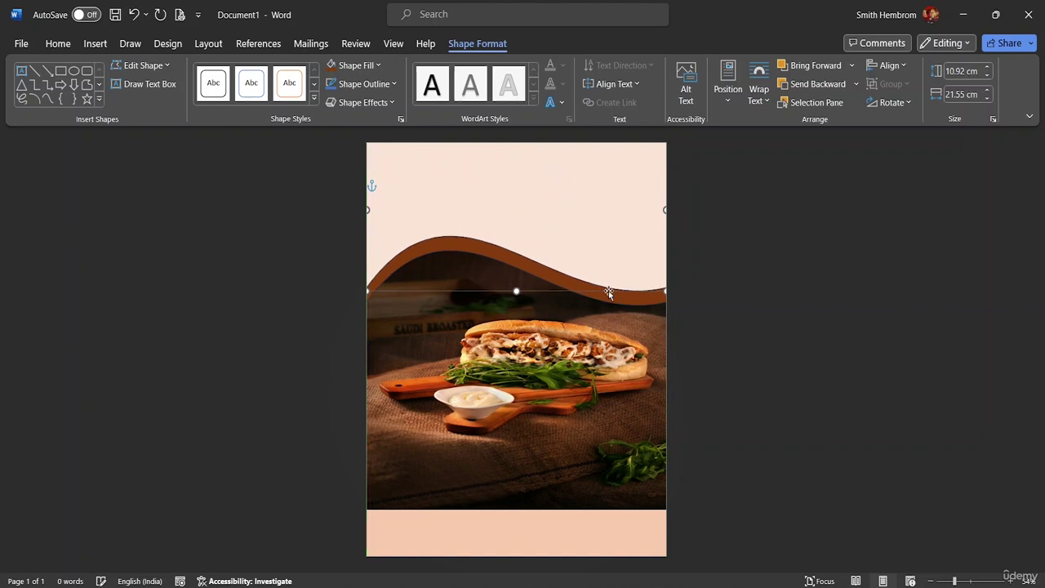
Align the sandwich photo with the page's left edge.
click(636, 364)
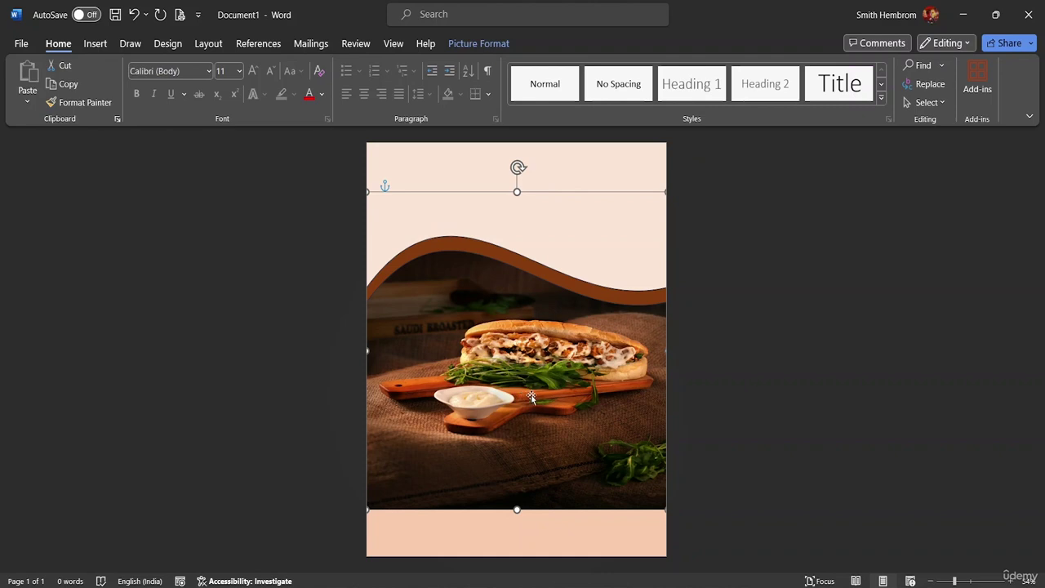
drag(522, 394, 504, 424)
click(763, 376)
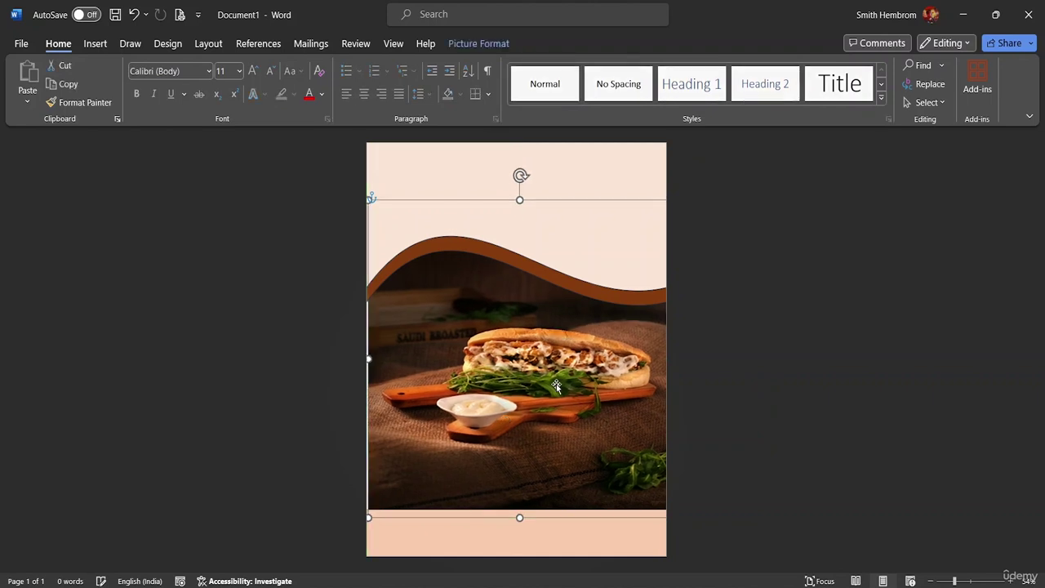
drag(556, 387, 552, 387)
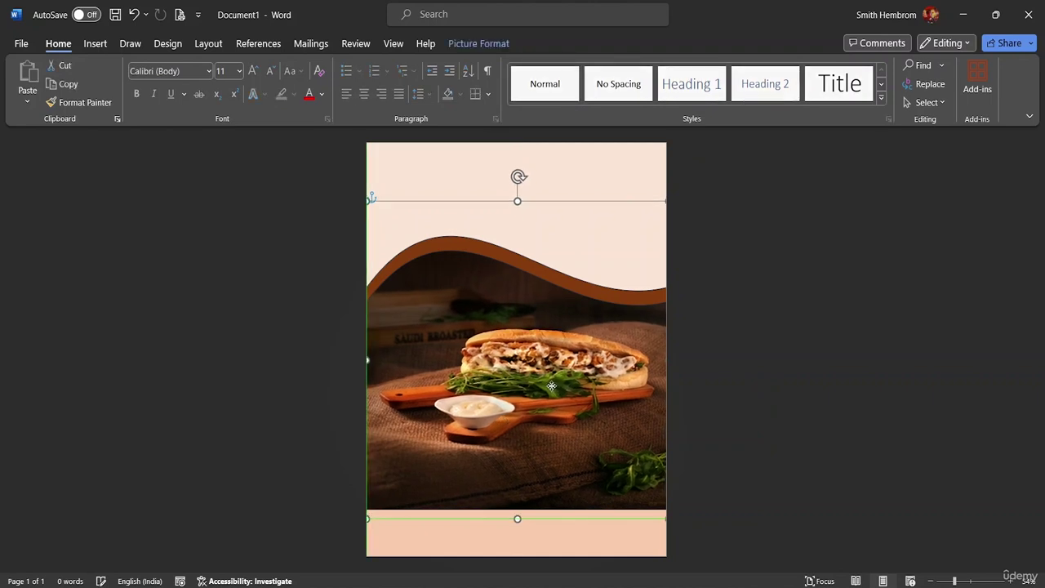
click(716, 373)
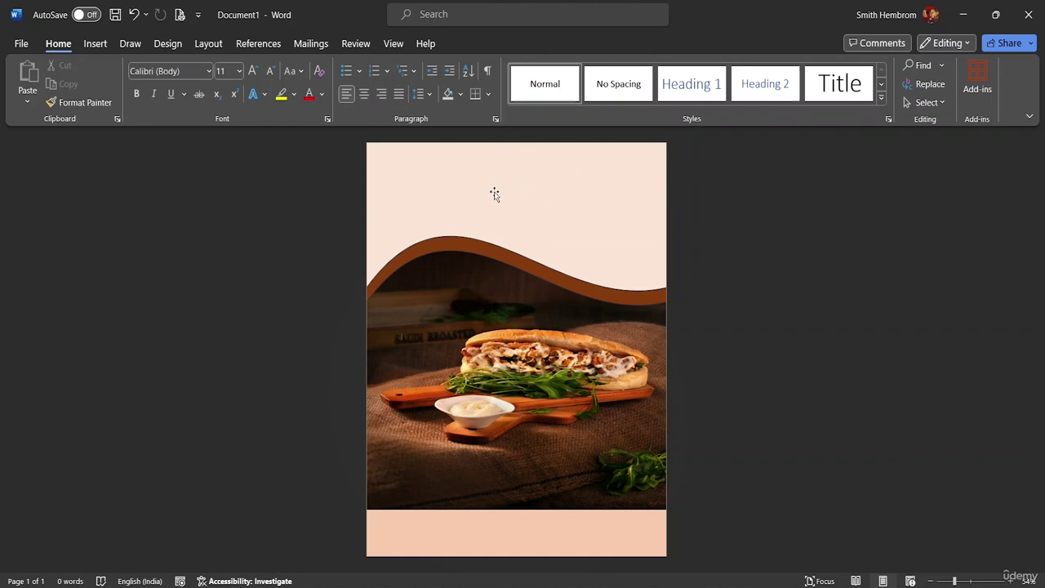
Insert pexels-robin-stickel-70497 from This Device as a 10.98 × 16.51 cm photo.
click(95, 44)
click(168, 100)
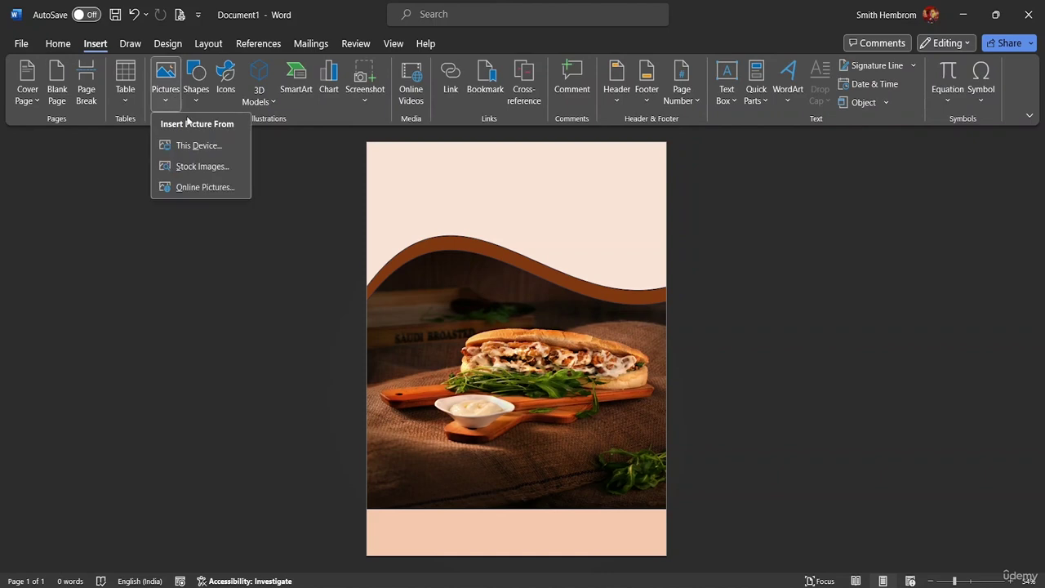
click(189, 146)
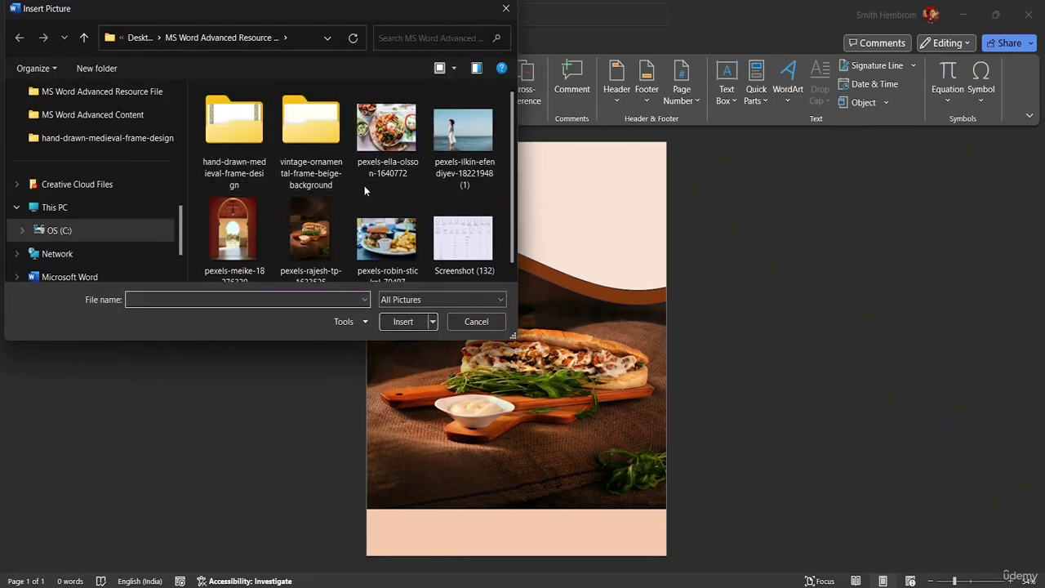
click(397, 243)
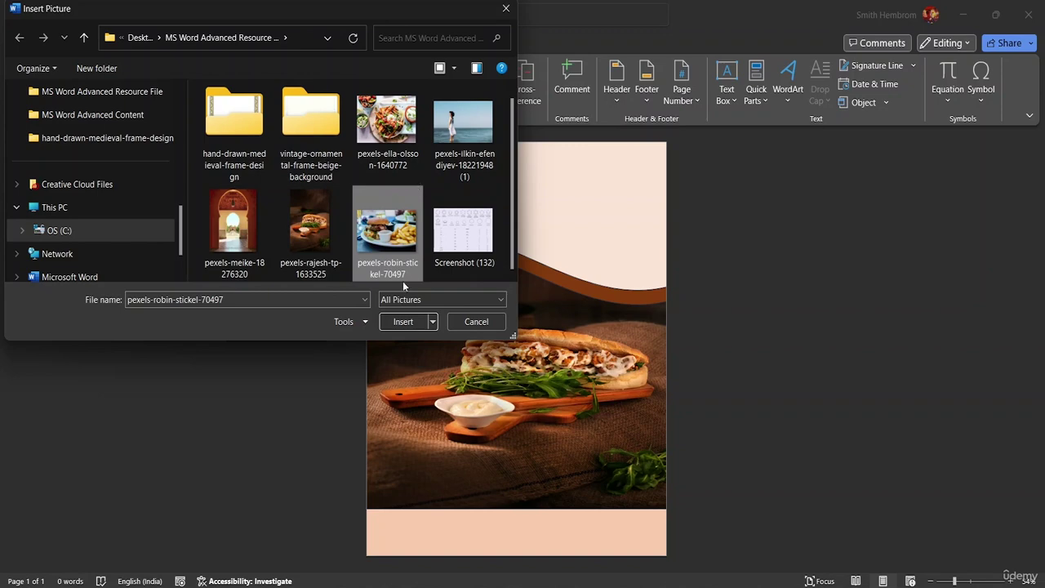
click(404, 321)
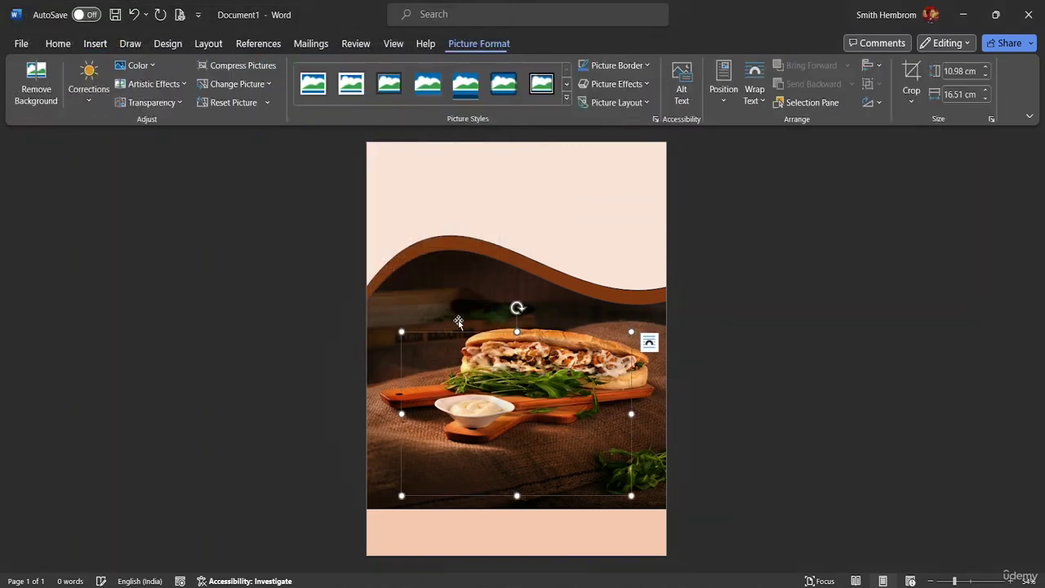
Select the wave shapes and undo recent changes, checking the Shape Format and Pictures options.
click(555, 384)
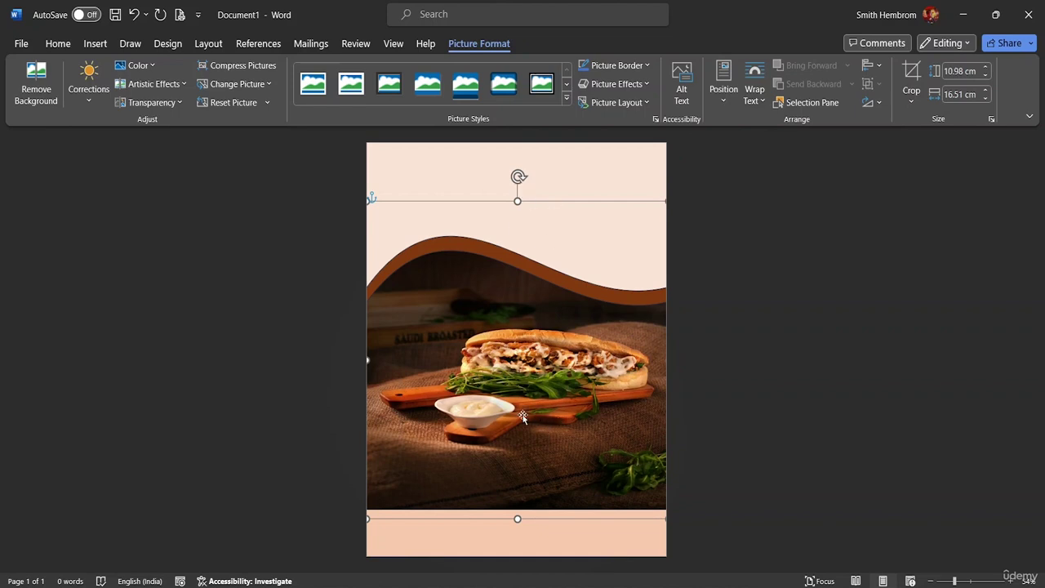
click(611, 182)
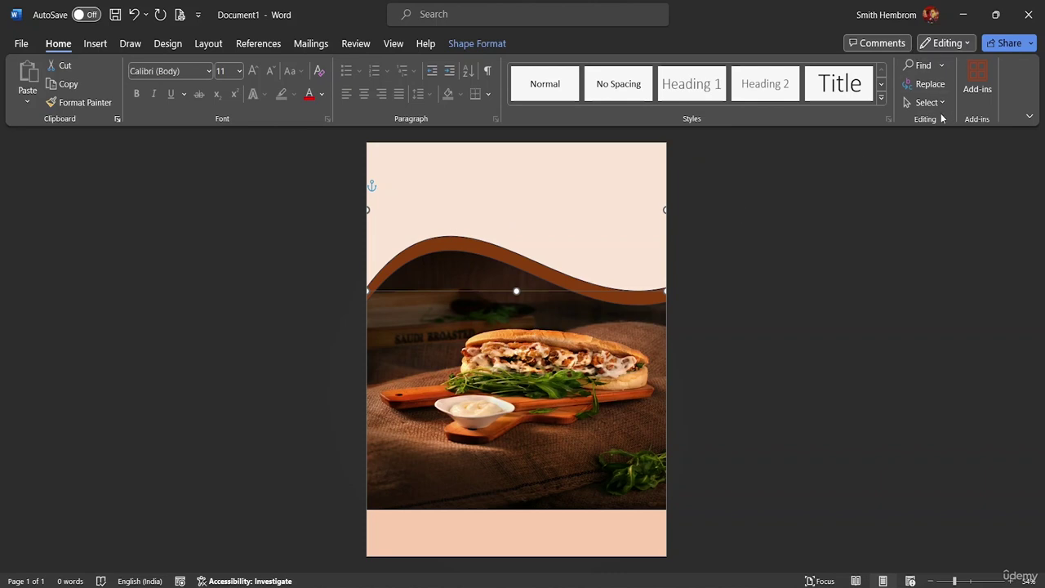
click(479, 45)
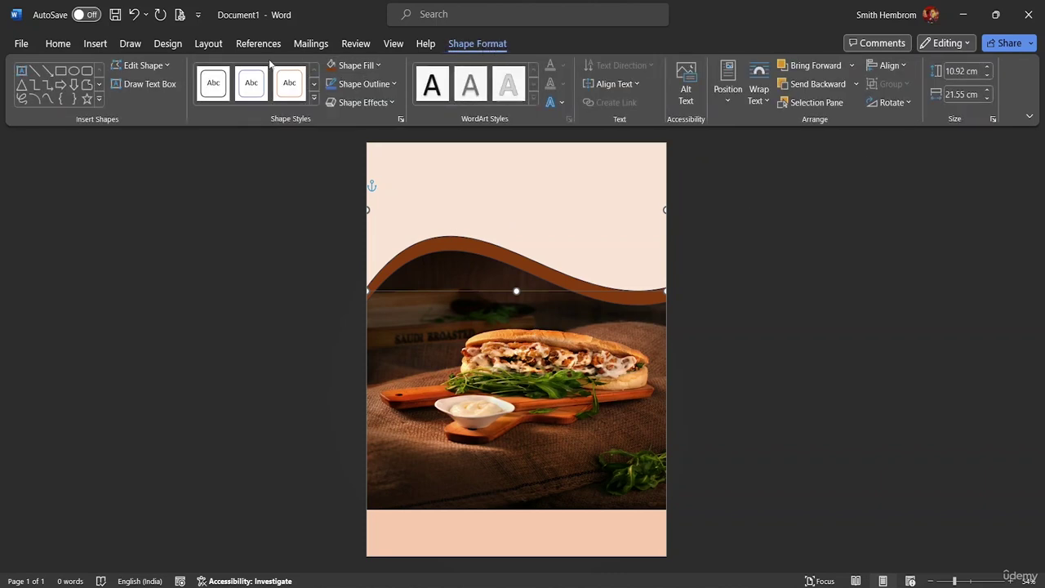
key(ctrl+z)
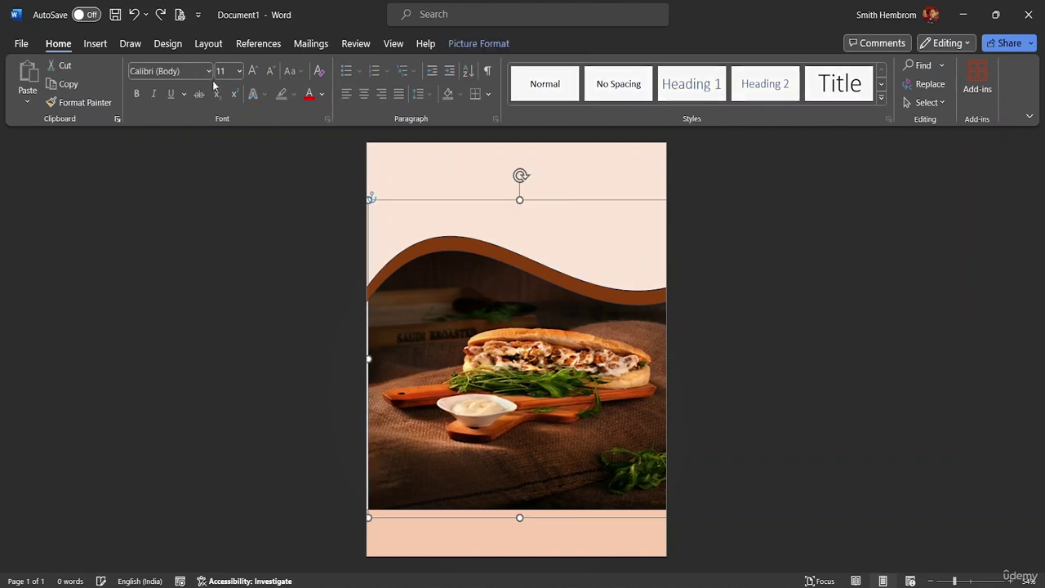
key(ctrl+z)
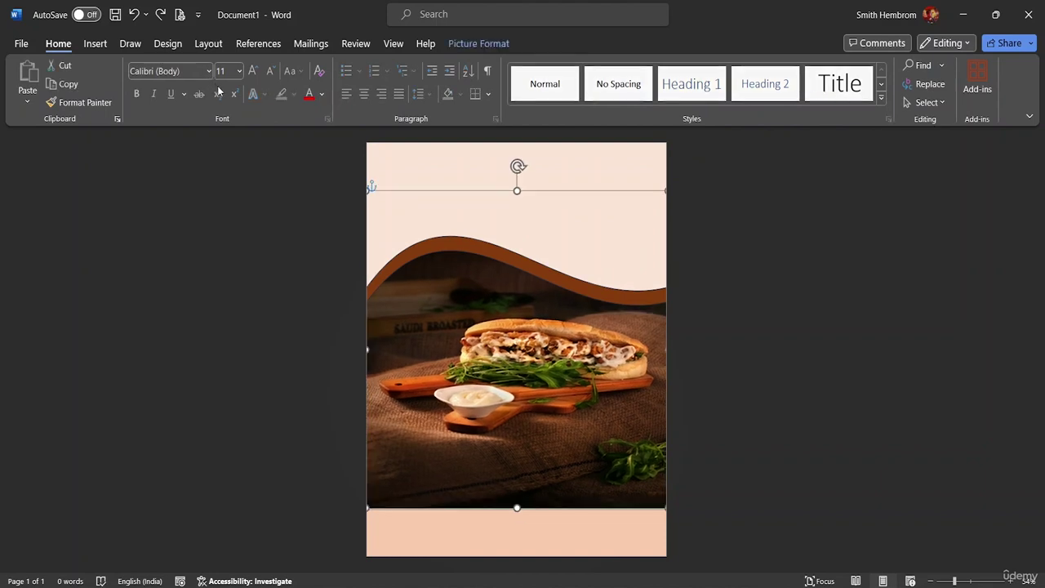
click(398, 219)
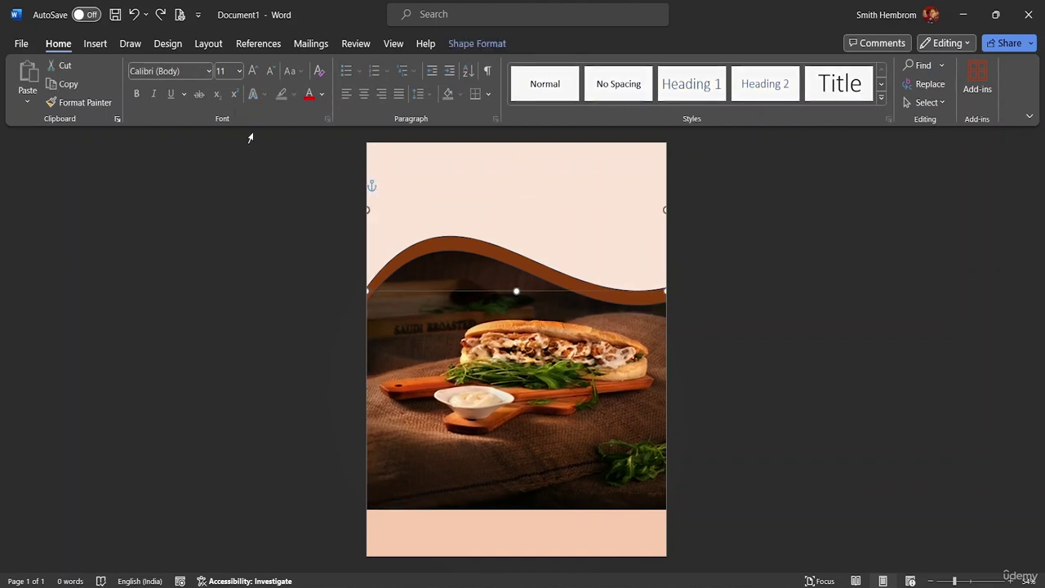
click(94, 44)
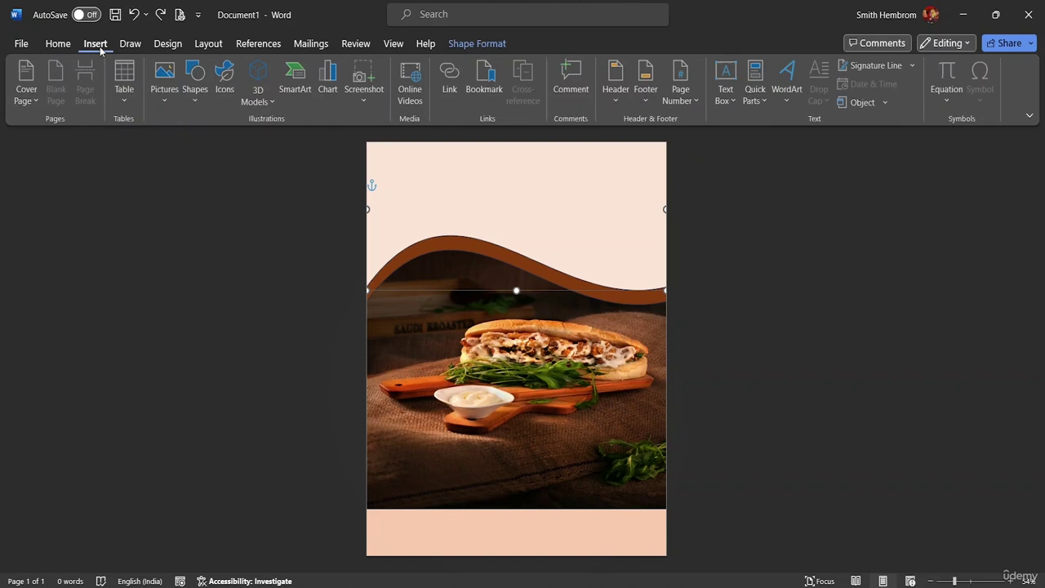
click(172, 101)
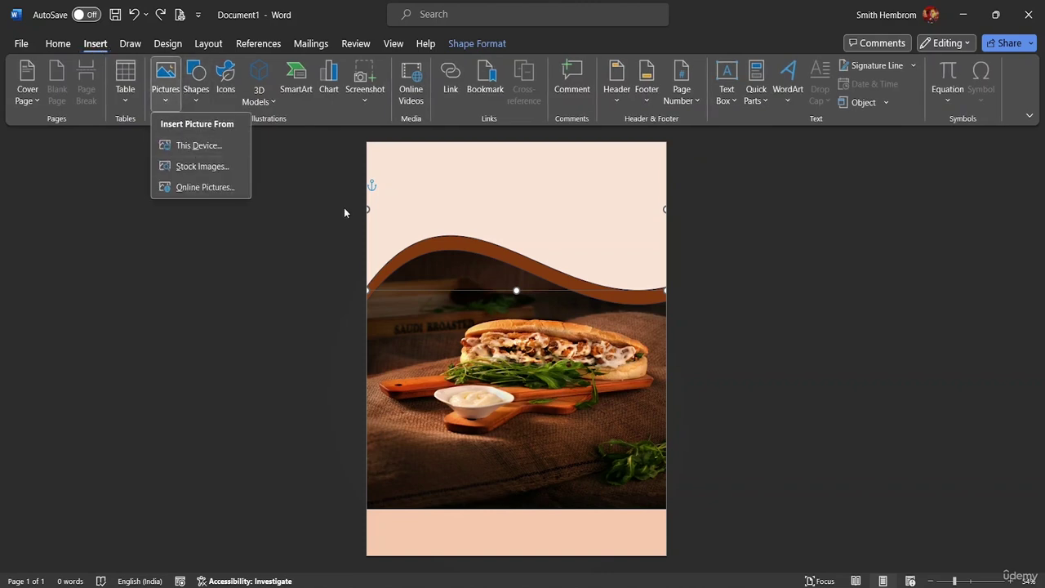
click(408, 199)
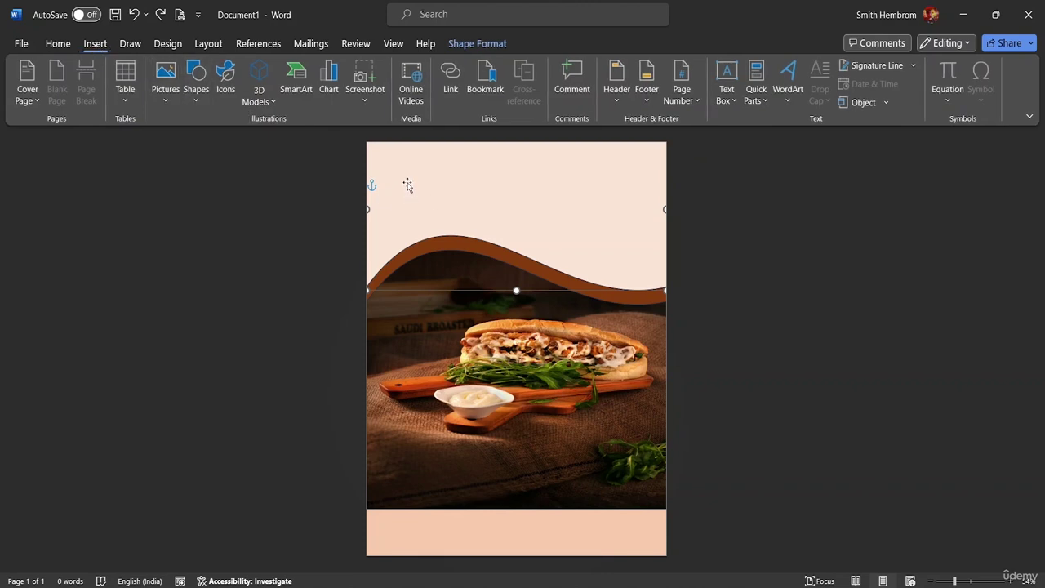
click(476, 43)
Insert the pexels-robin-stickel-70497 burger photo again from this device.
click(96, 44)
click(173, 97)
click(186, 142)
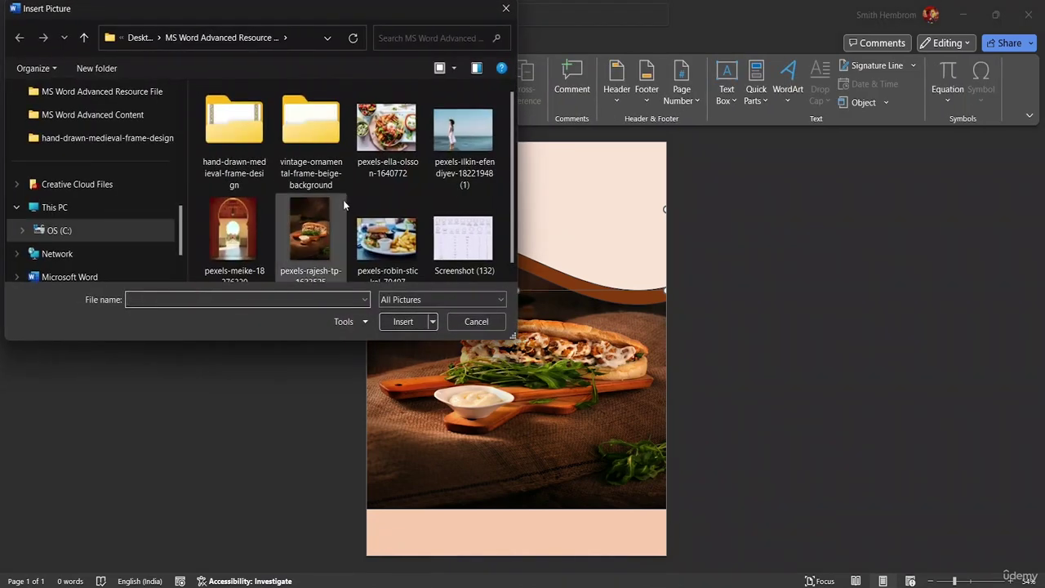
click(383, 237)
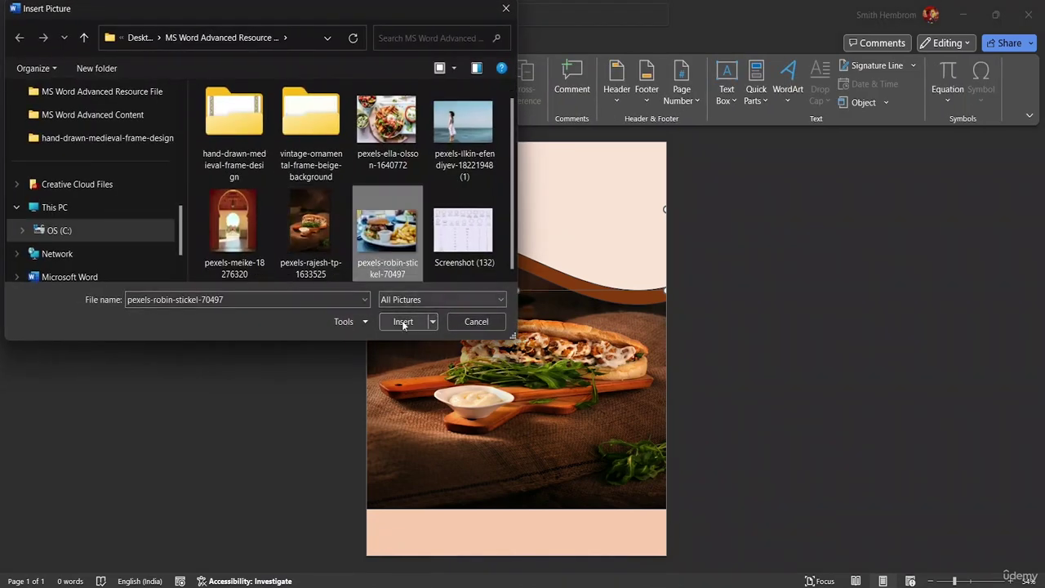
click(403, 321)
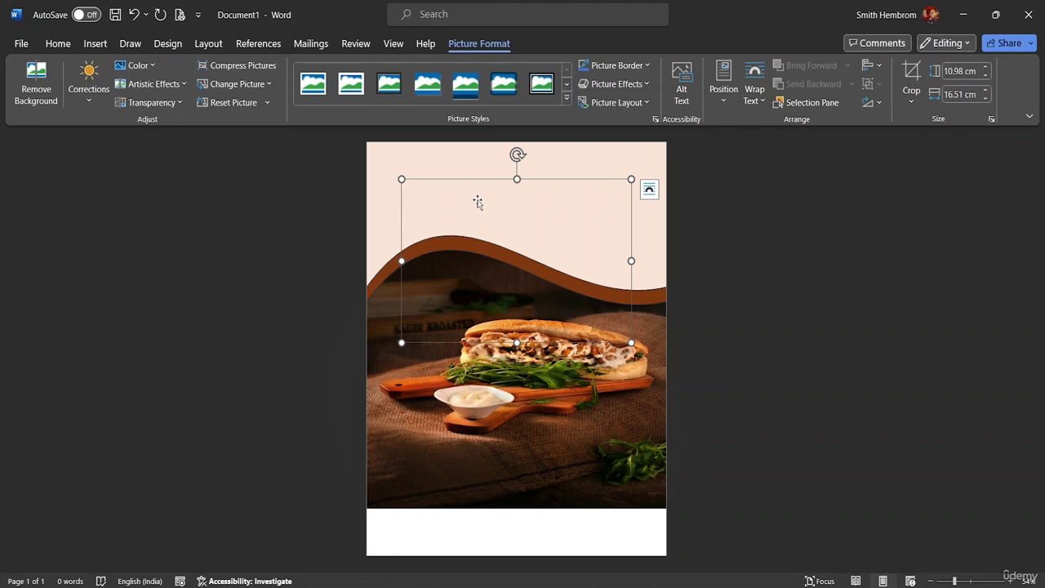
drag(478, 205, 523, 288)
key(ctrl+z)
key(ctrl+z)
key(ctrl+z)
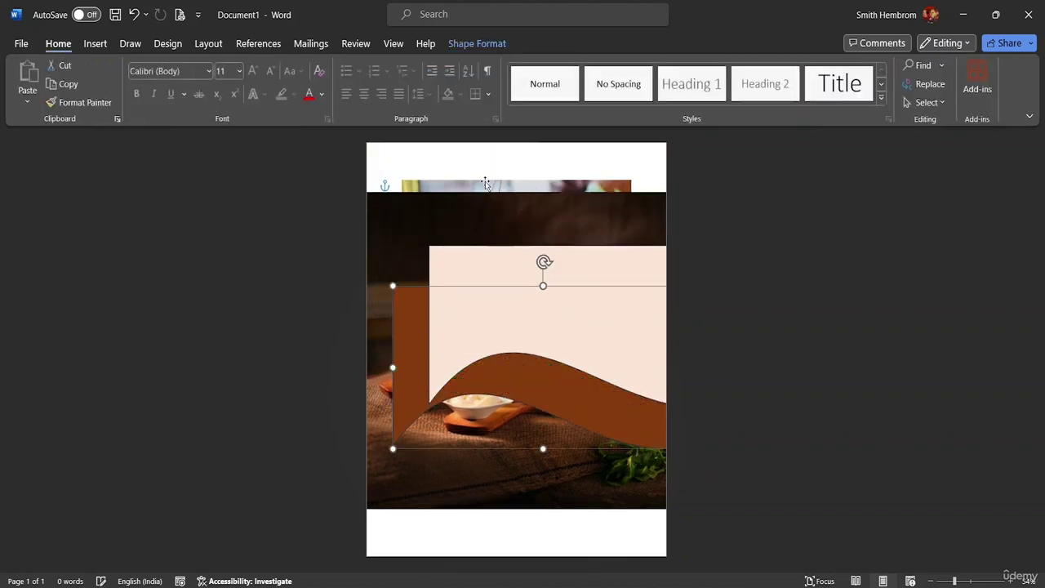
Set the burger photo to Square text wrapping and move it down over the pink band.
click(481, 187)
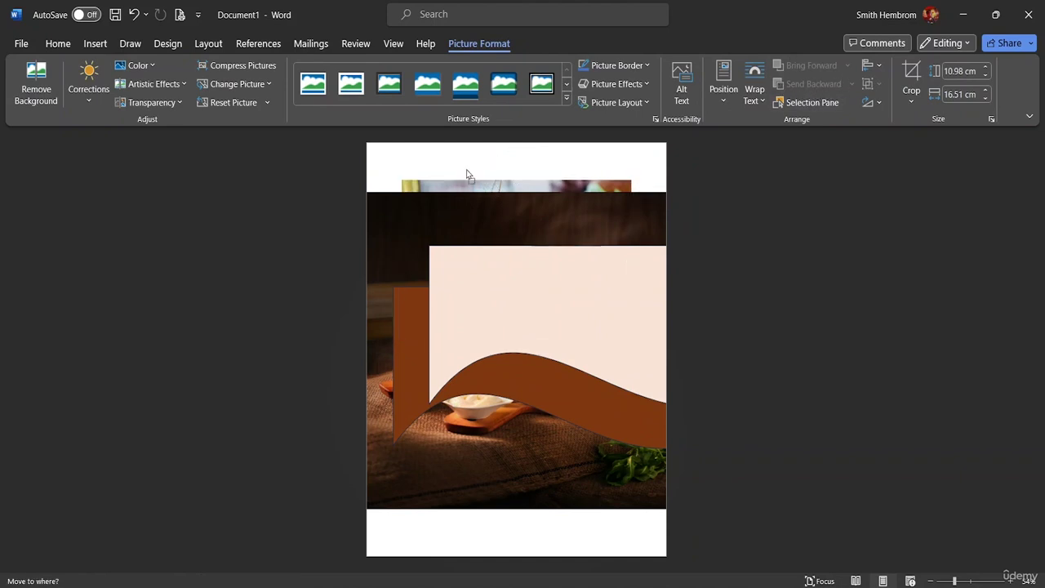
click(754, 92)
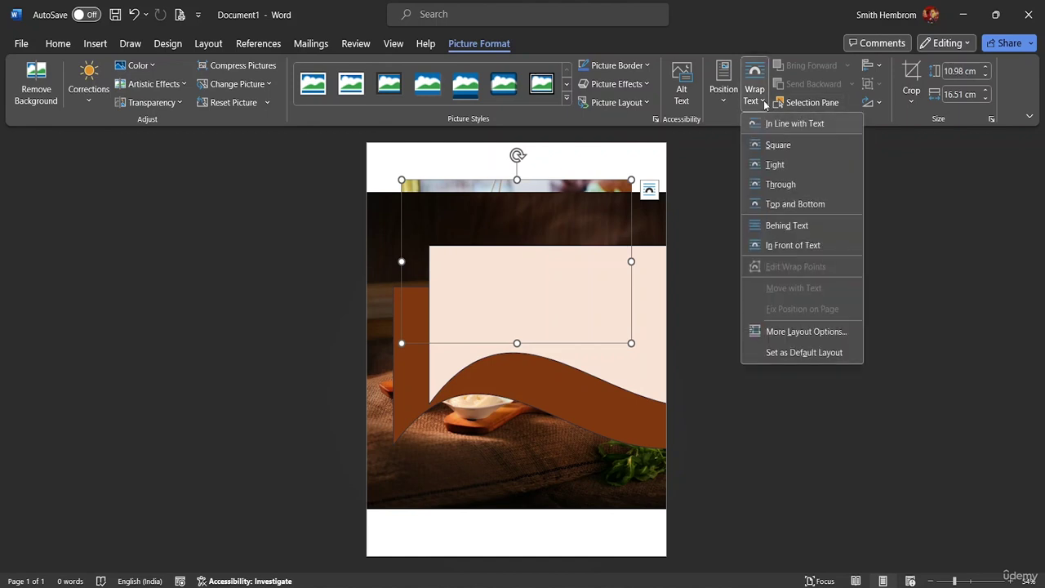
click(780, 147)
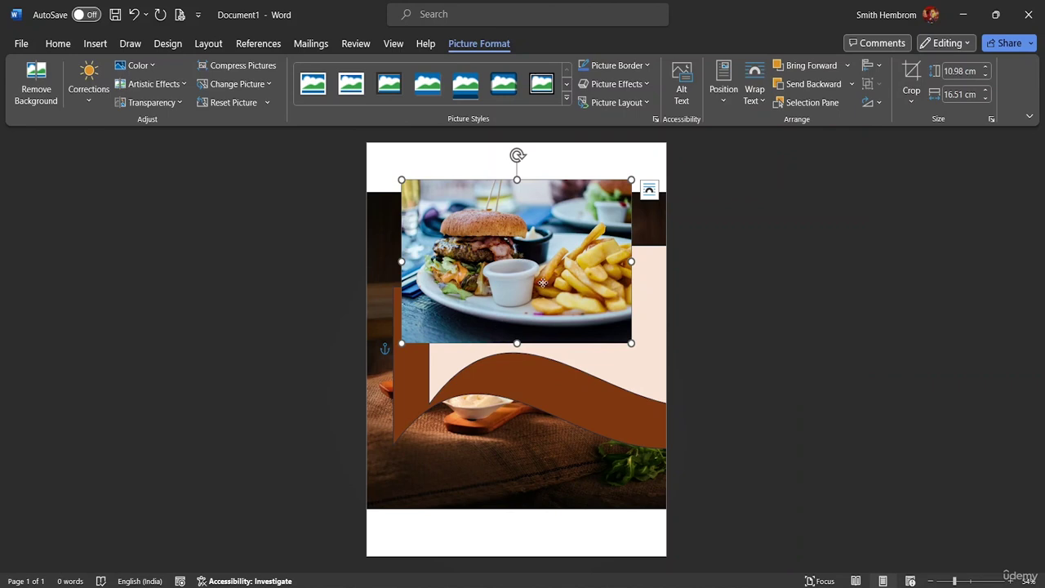
drag(542, 282, 560, 479)
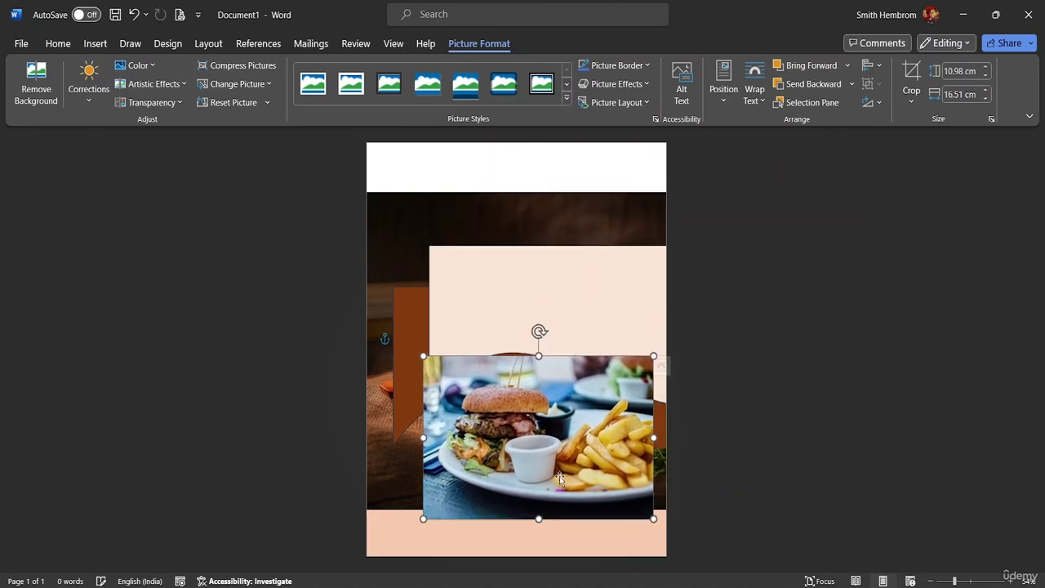
Move the brown and pink wave shapes to the page top, then shift the burger photo up-left.
click(508, 283)
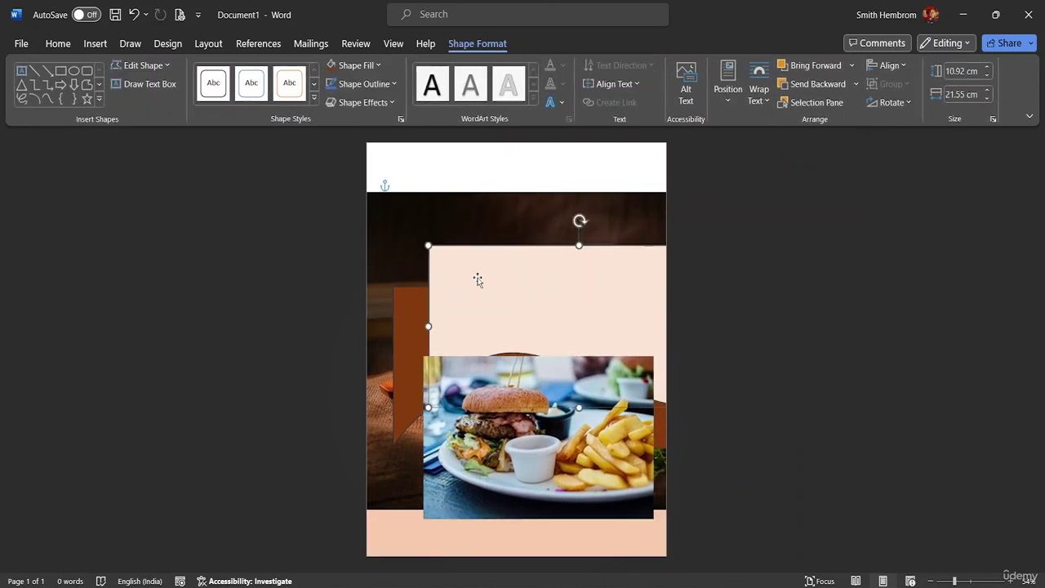
drag(479, 280, 511, 344)
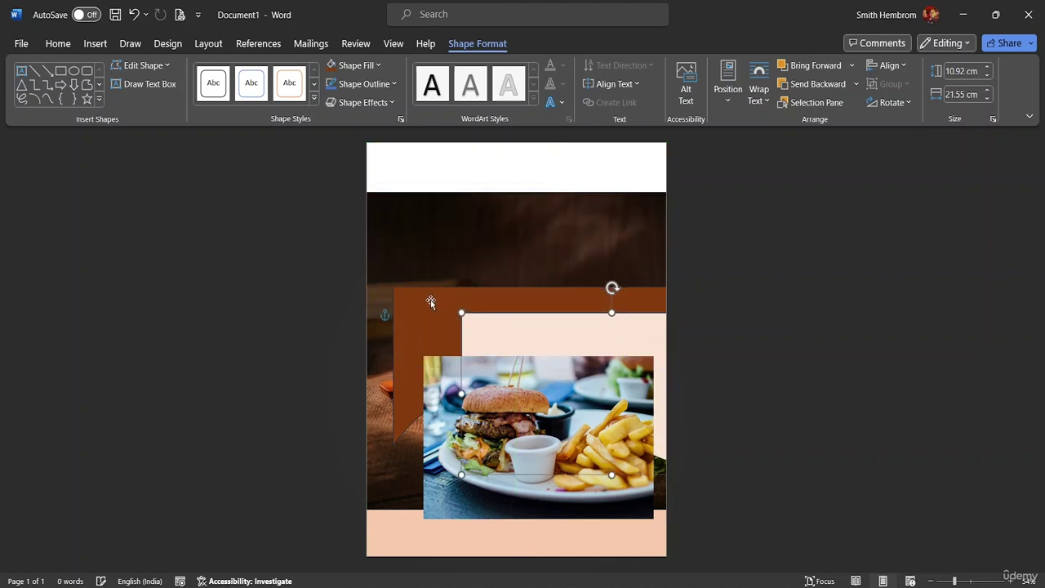
drag(431, 302, 399, 158)
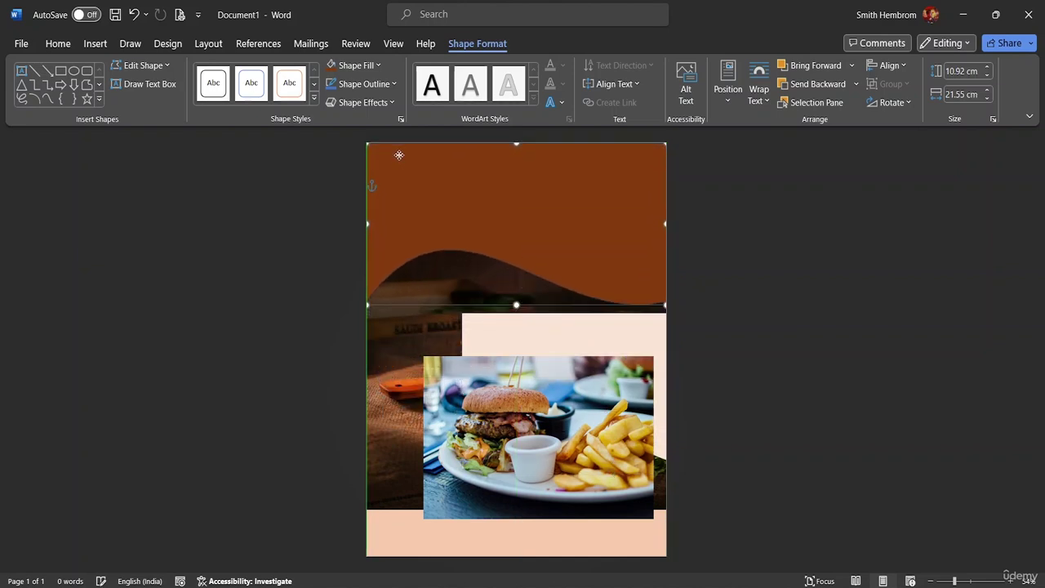
drag(522, 335, 440, 147)
drag(541, 404, 497, 353)
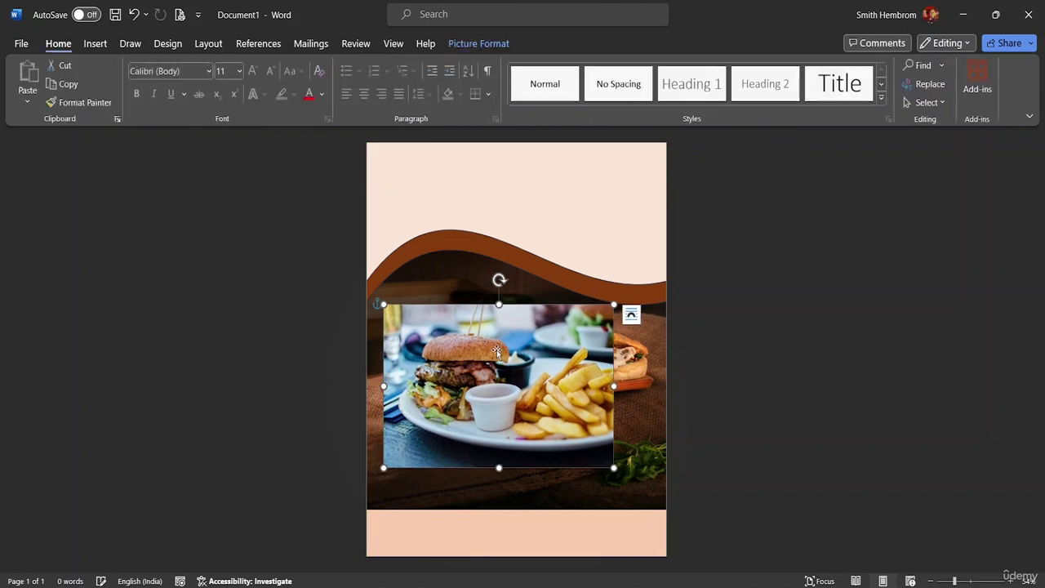
Apply the Rounded Diagonal Corner, White style, shrink the burger photo to 6.19 × 9.31 cm, and place it top-left.
click(466, 47)
click(567, 101)
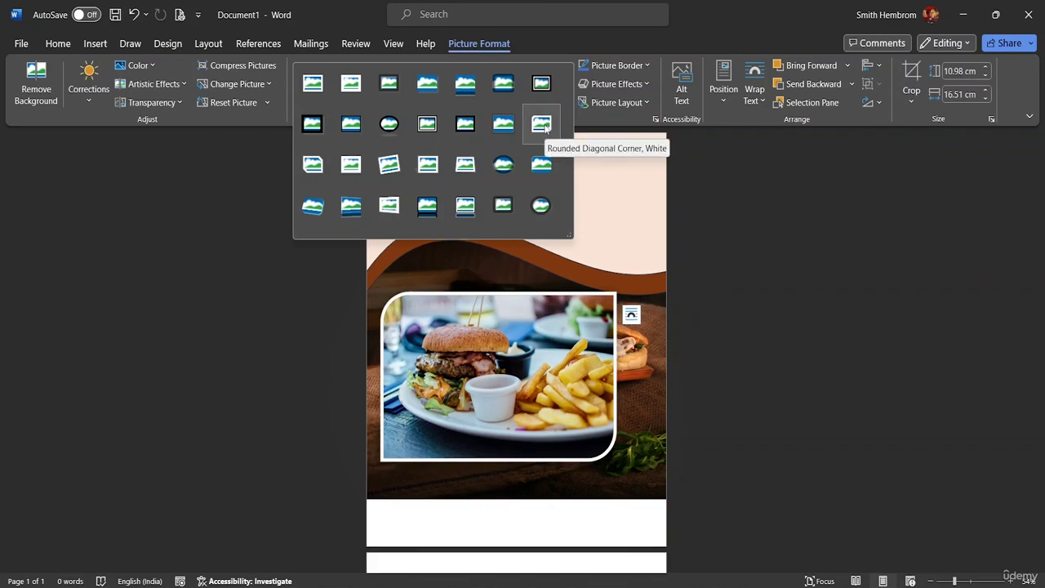
click(543, 124)
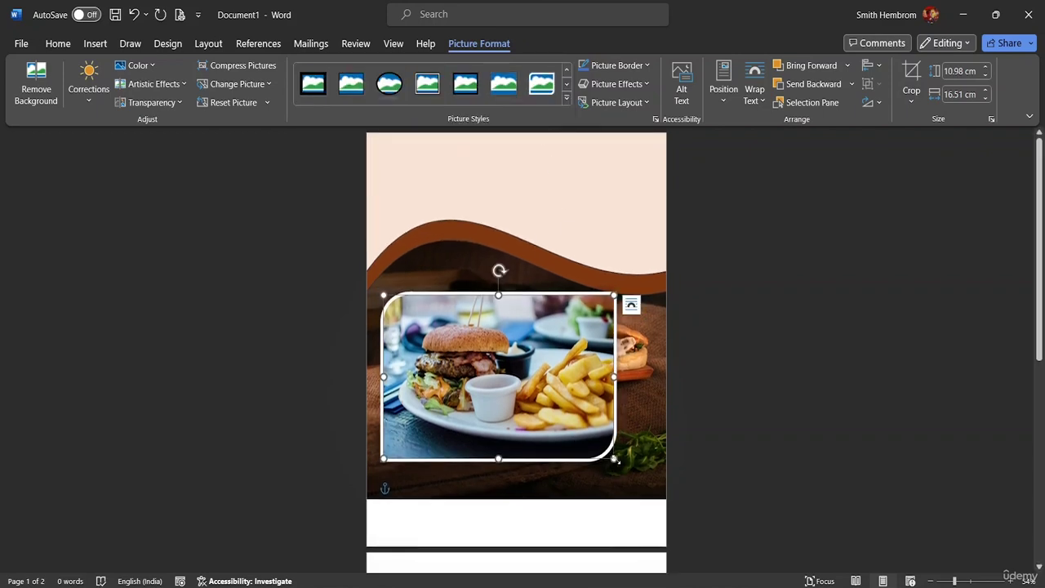
drag(614, 460, 516, 398)
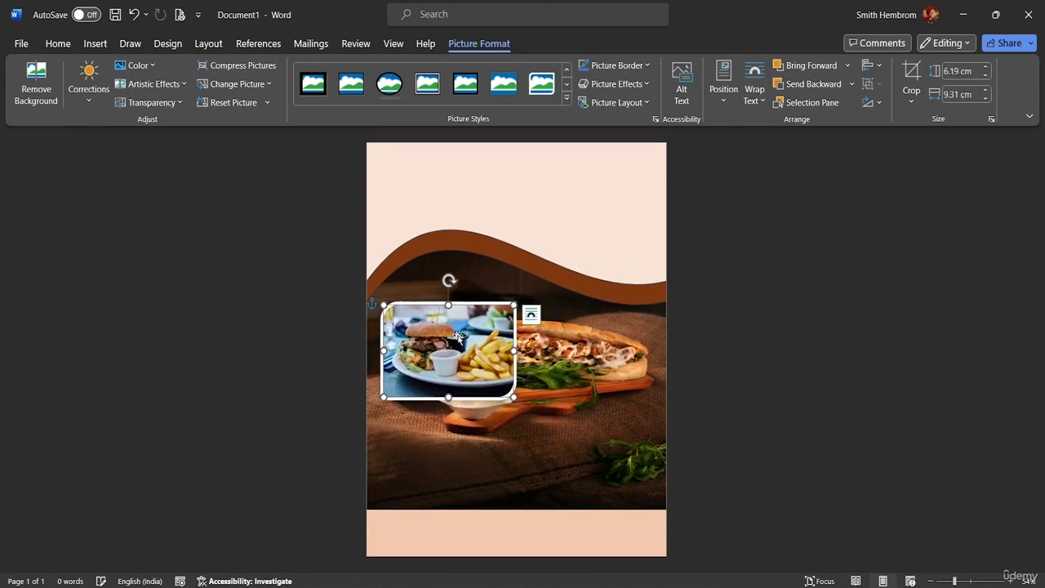
drag(459, 337, 468, 252)
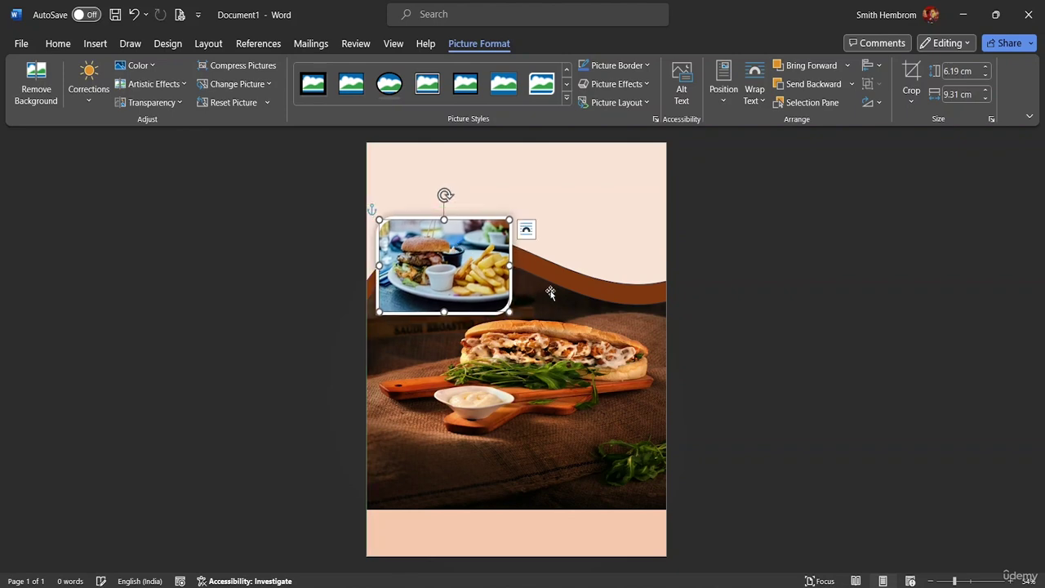
Insert the food platter photo pexels-ella-olsson-1640772 from the computer with square text wrapping.
click(95, 43)
click(164, 99)
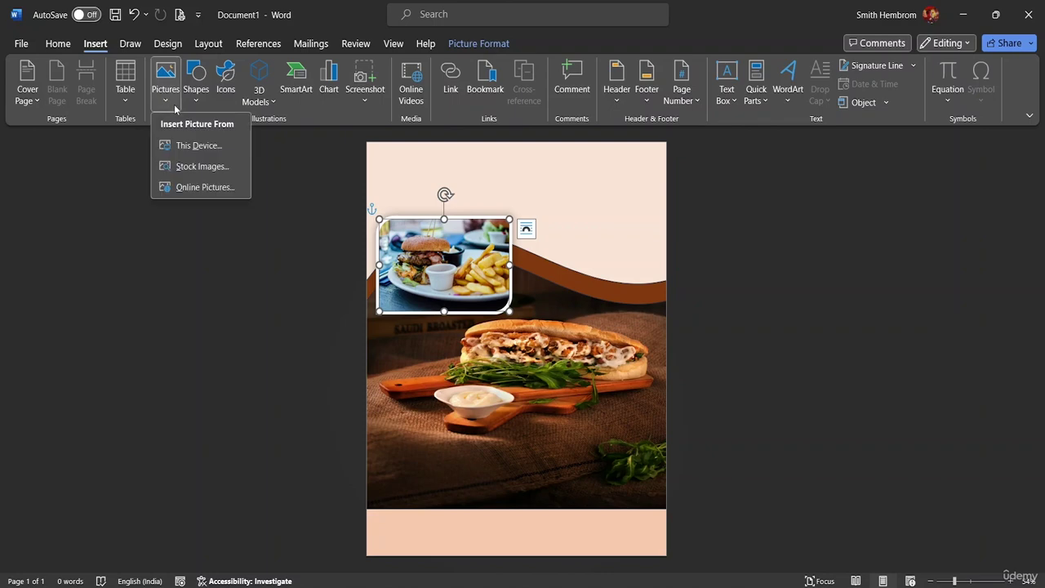
click(186, 148)
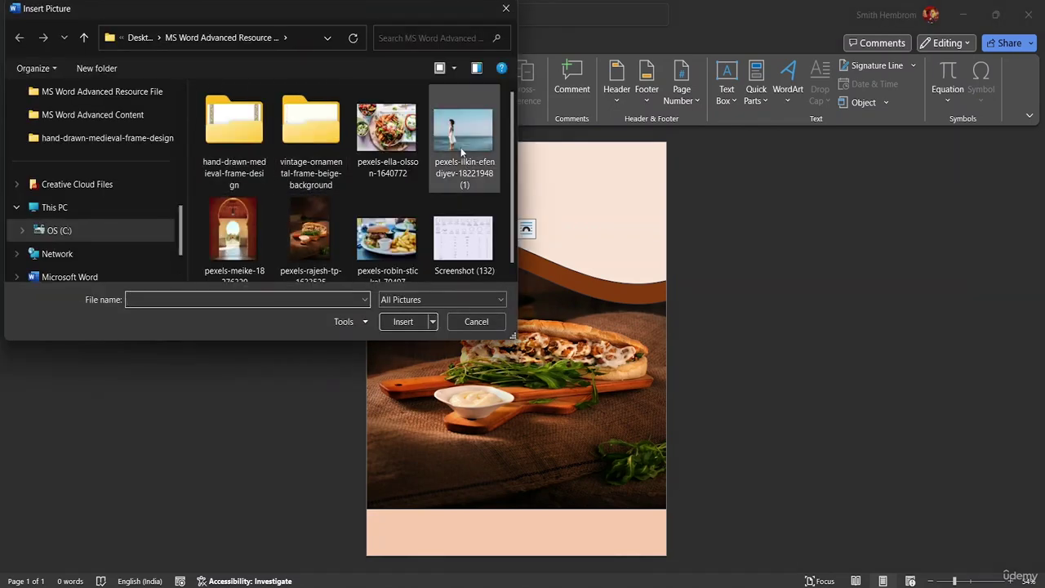
click(404, 134)
click(403, 321)
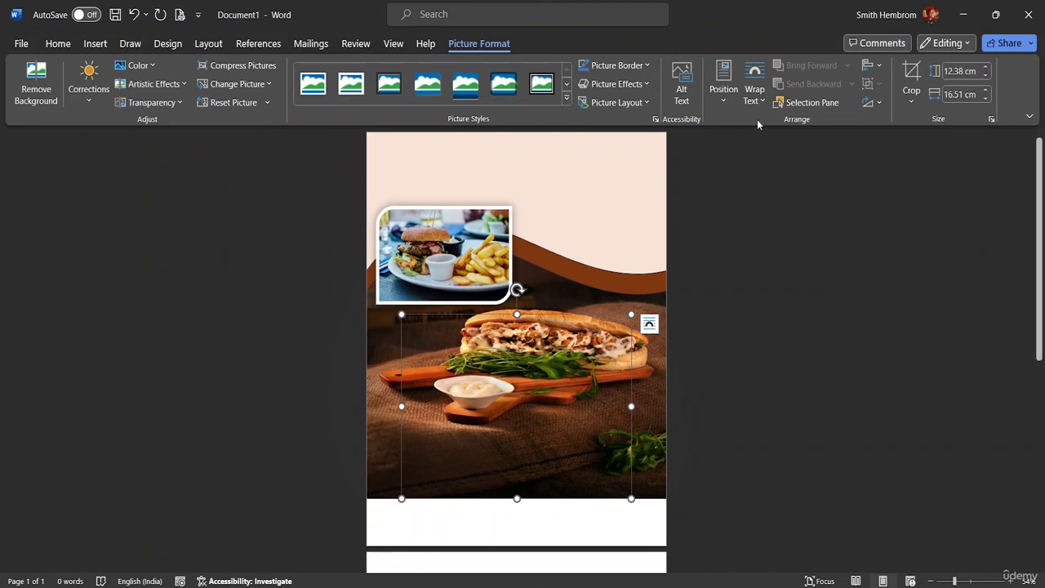
click(754, 94)
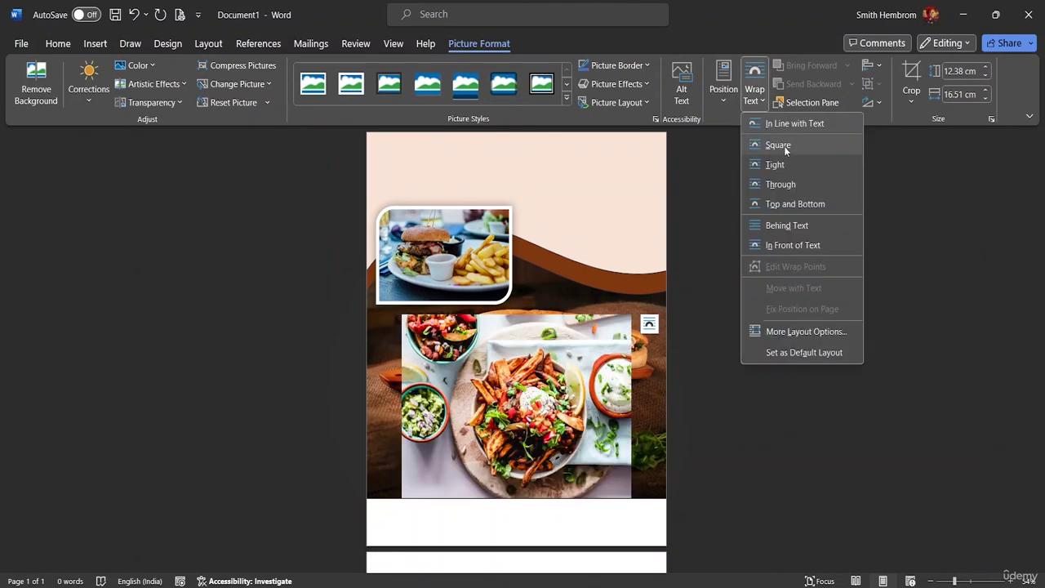
click(785, 149)
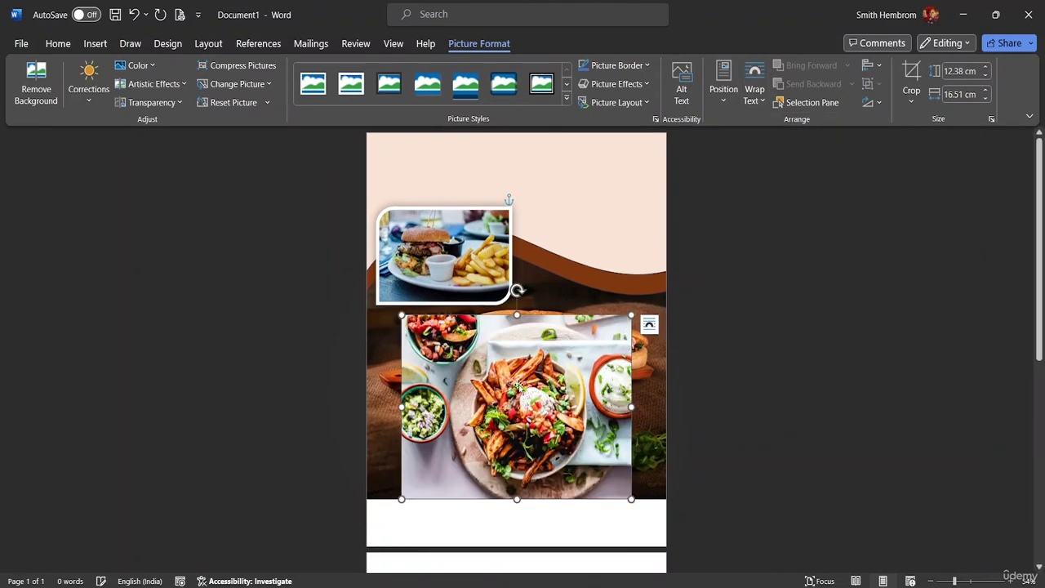
Shrink the platter photo to 5.63 x 7.5 cm and place it at the upper right.
drag(520, 388, 507, 303)
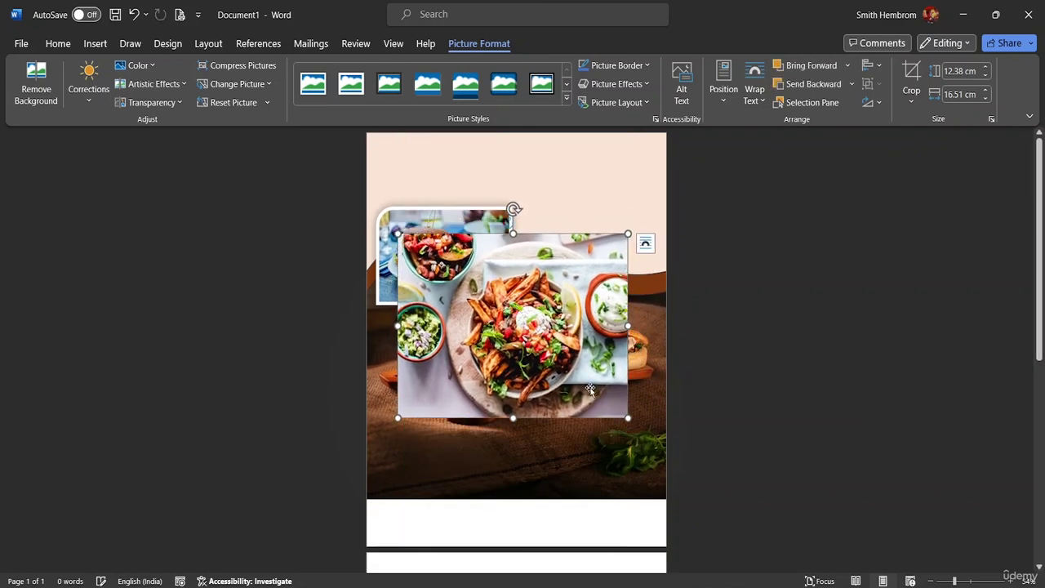
drag(627, 418, 503, 328)
drag(461, 280, 611, 256)
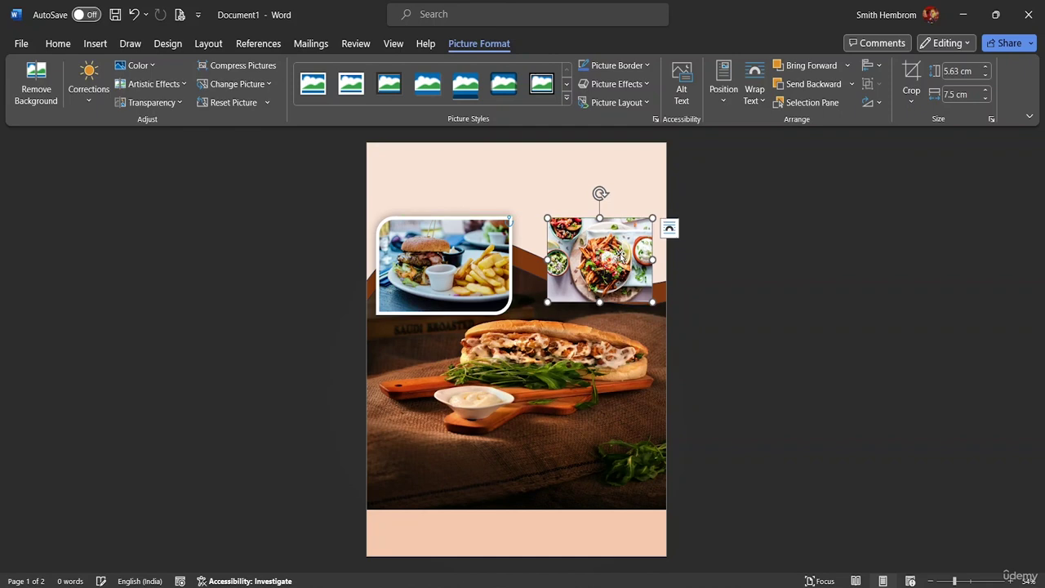
Give the platter photo the Metal Oval style with a blue-grey border, aligned to the right edge.
click(567, 99)
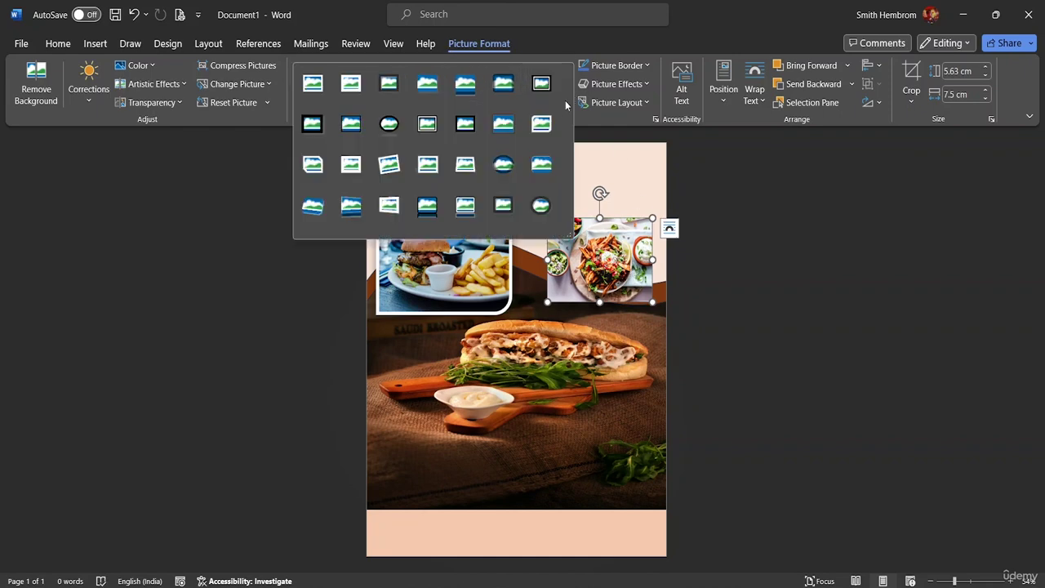
click(536, 206)
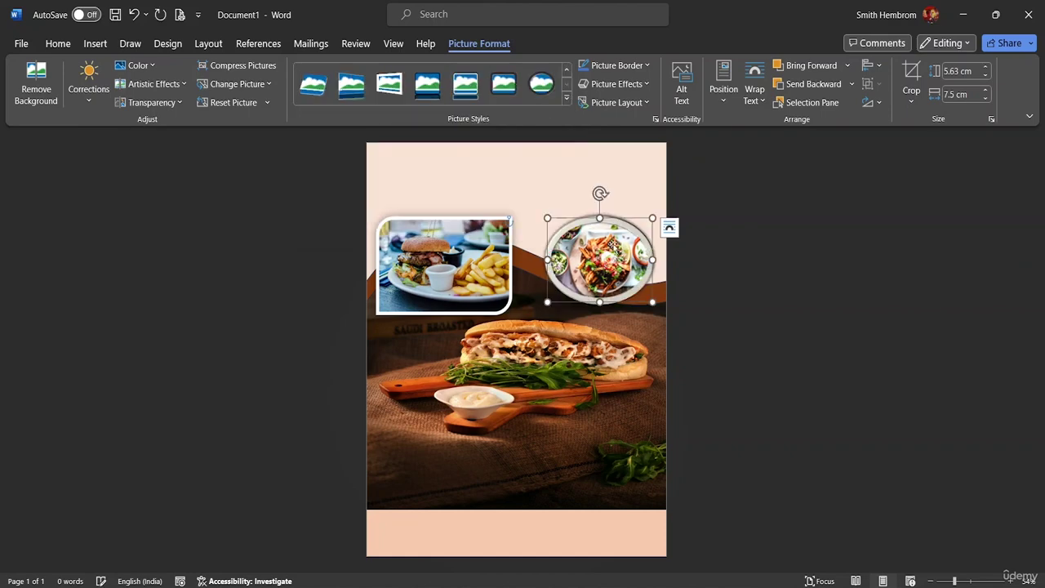
drag(605, 255, 629, 263)
click(646, 65)
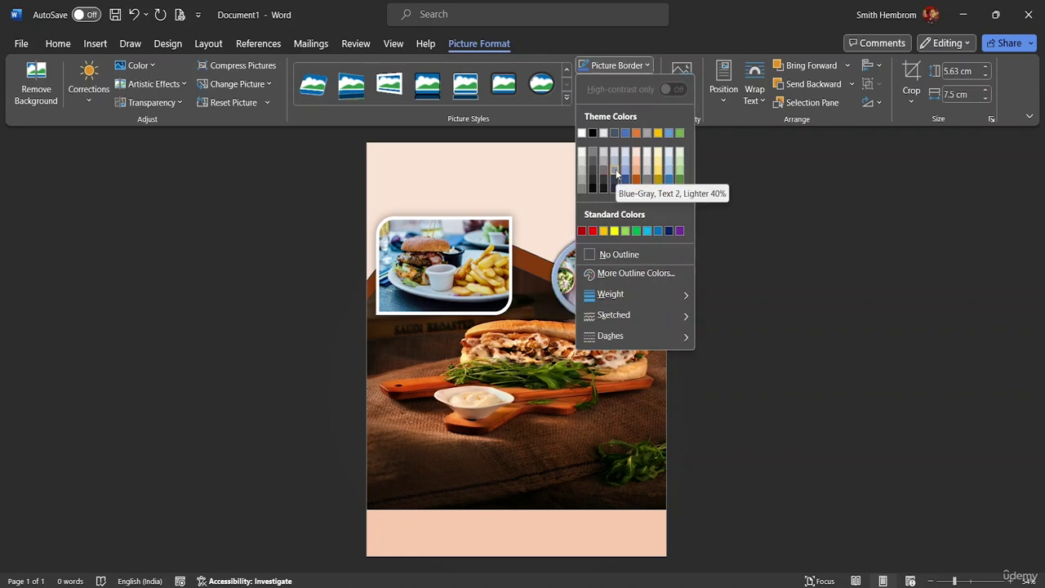
click(617, 174)
Give the burger photo a dark grey picture border.
click(428, 221)
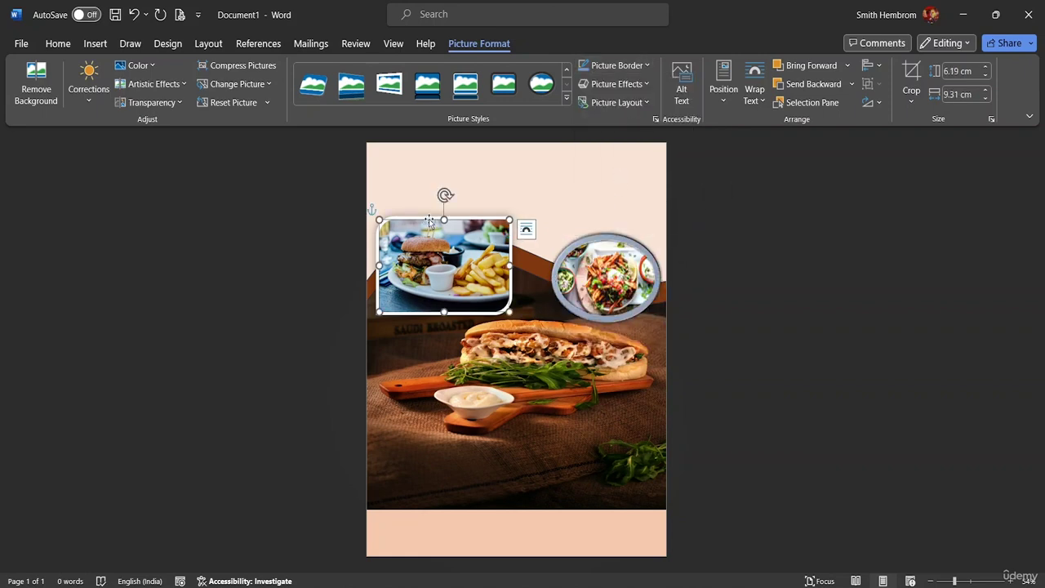
click(637, 67)
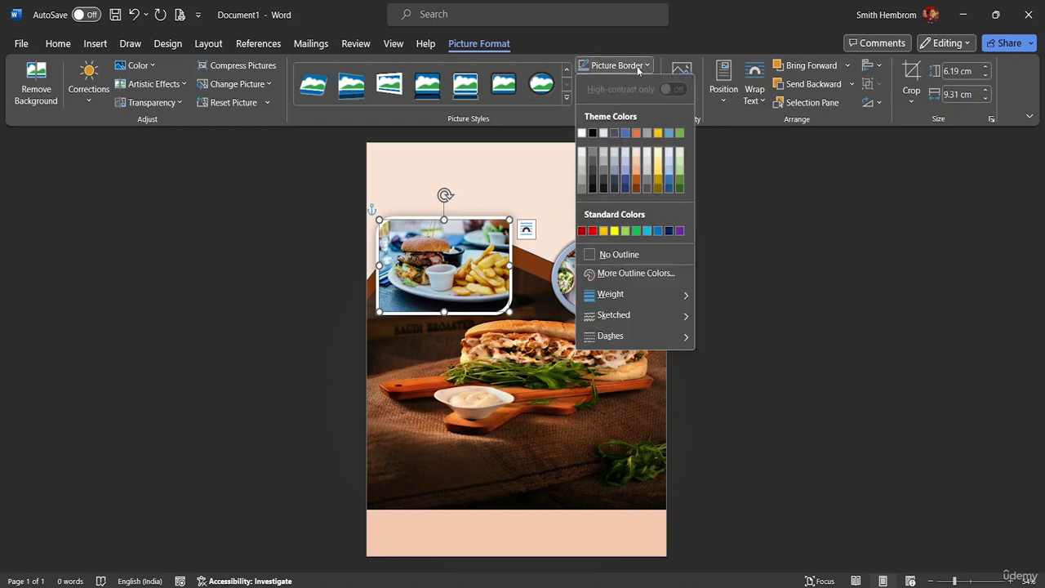
click(602, 184)
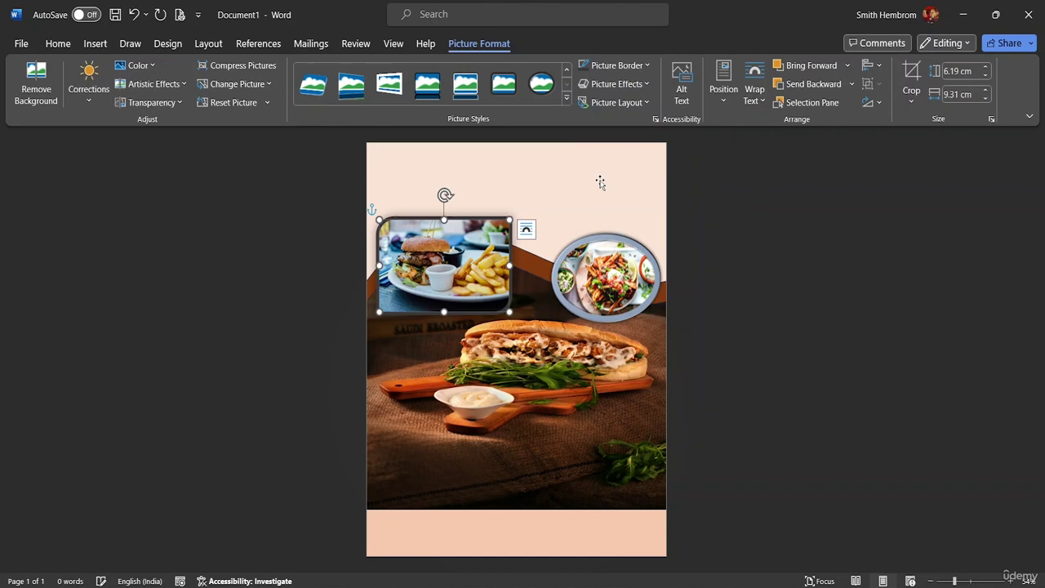
click(534, 181)
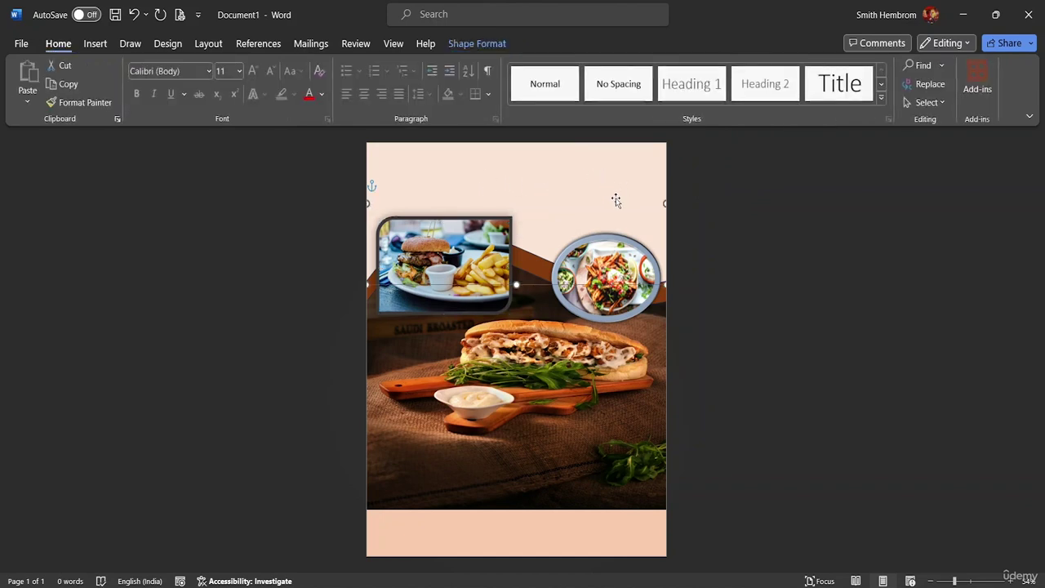
Reposition the oval platter photo at the right edge, level with the burger photo.
drag(619, 279, 634, 201)
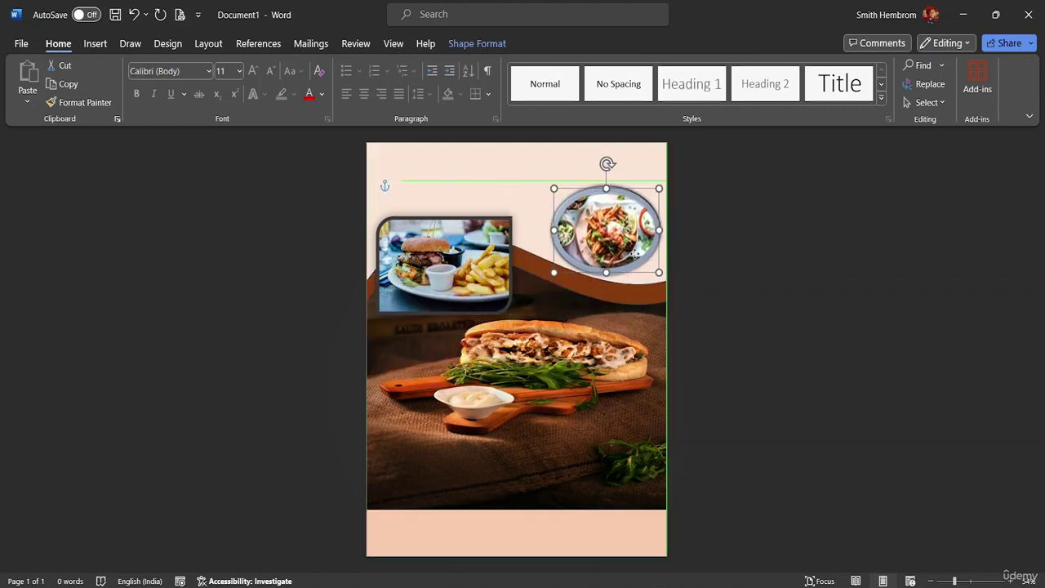
drag(635, 253, 631, 276)
click(536, 205)
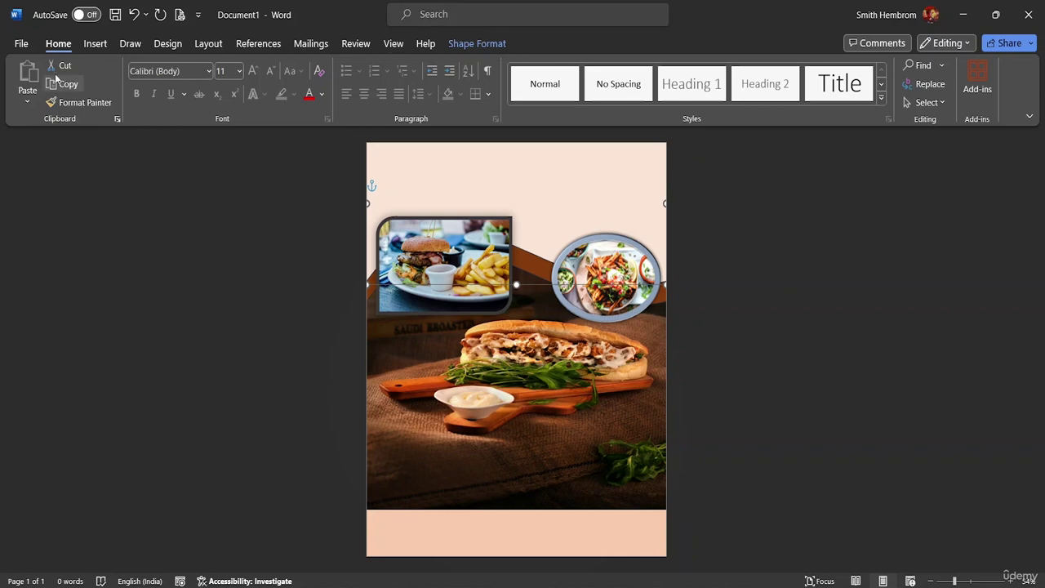
click(98, 44)
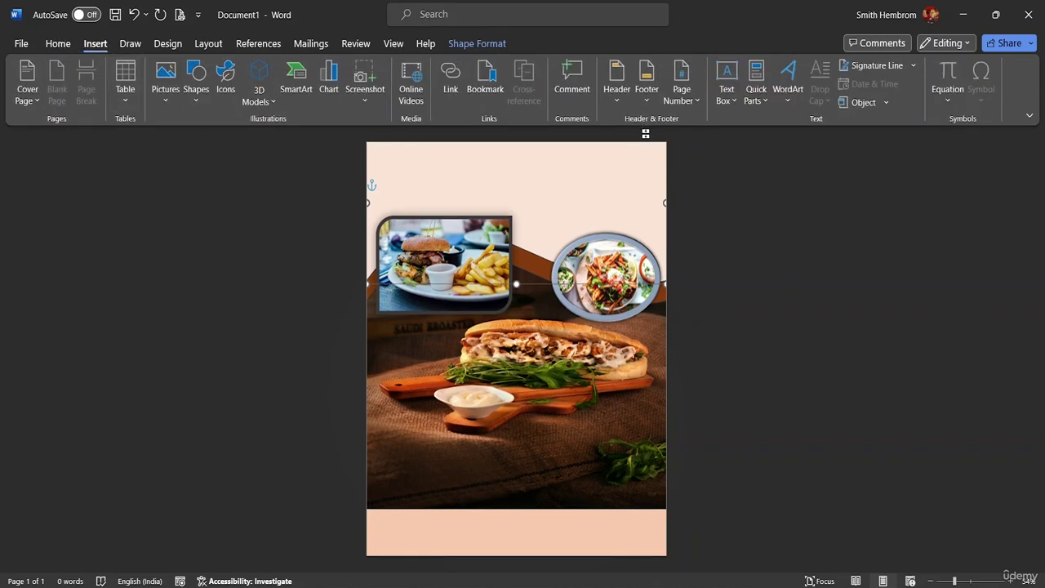
Draw a text box across the top of the page and type 'THE RAIN CAFE'.
click(724, 96)
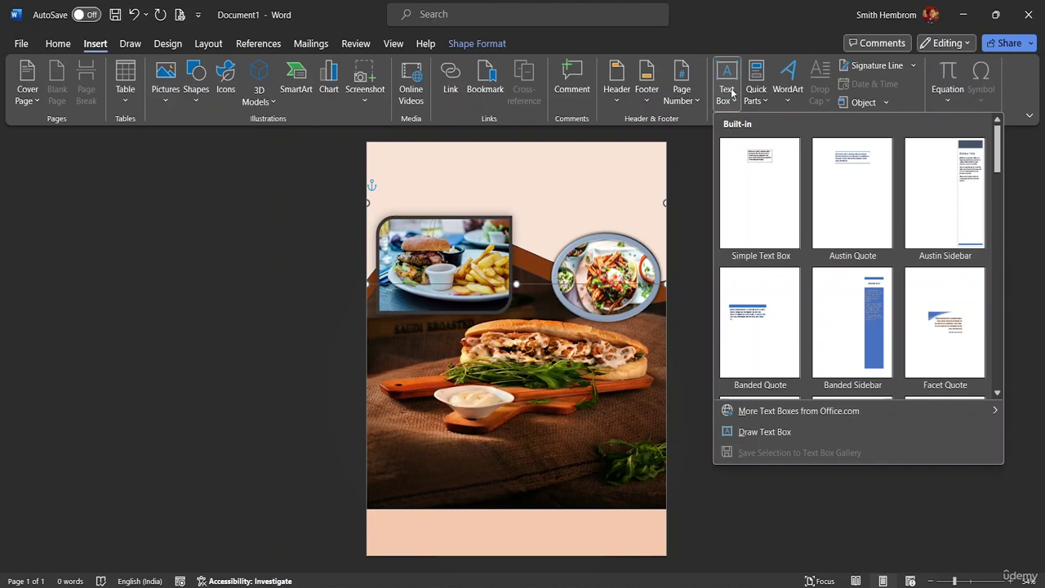
click(727, 79)
right_click(734, 102)
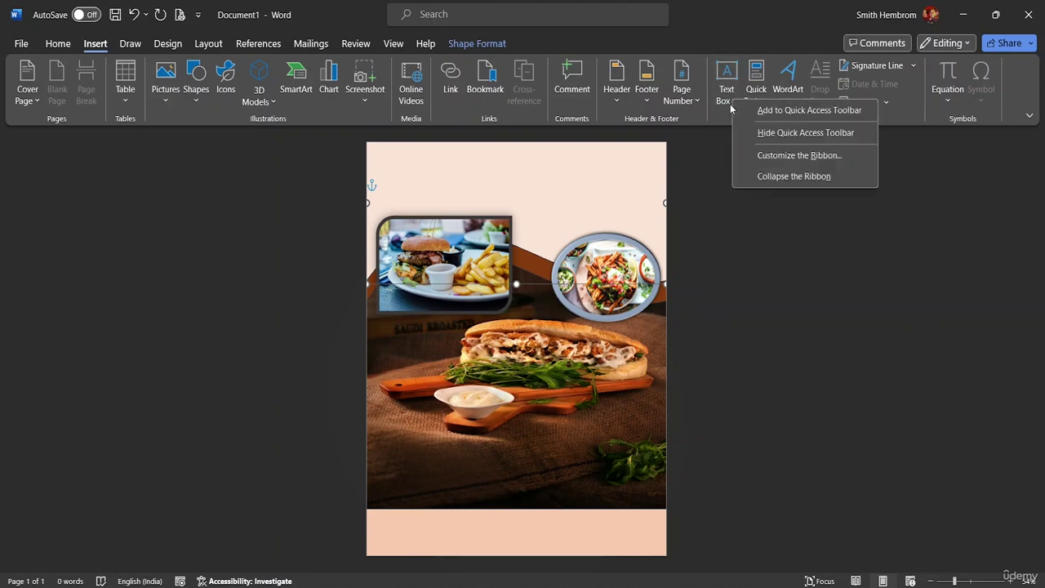
click(729, 105)
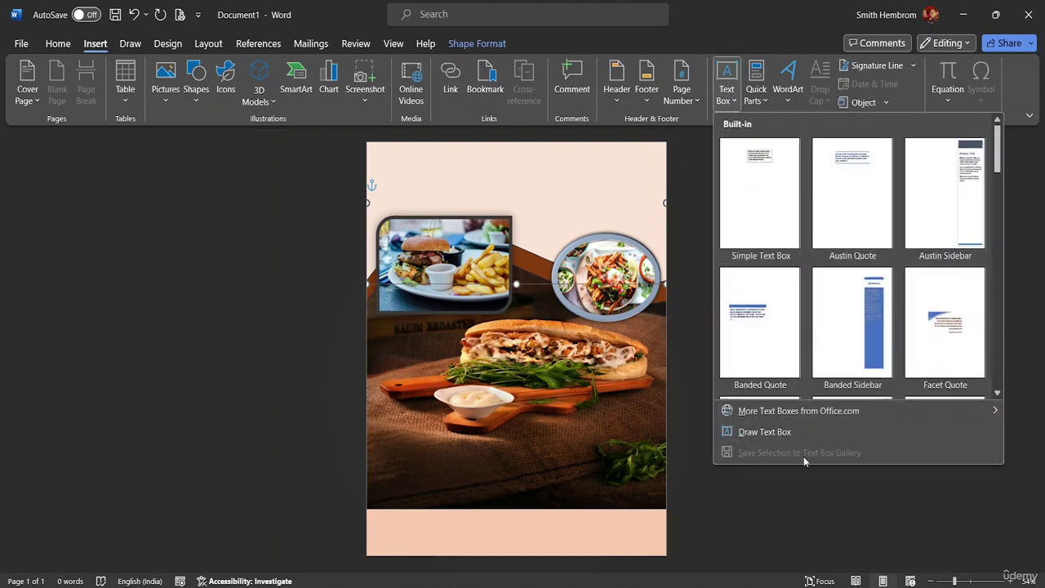
click(787, 433)
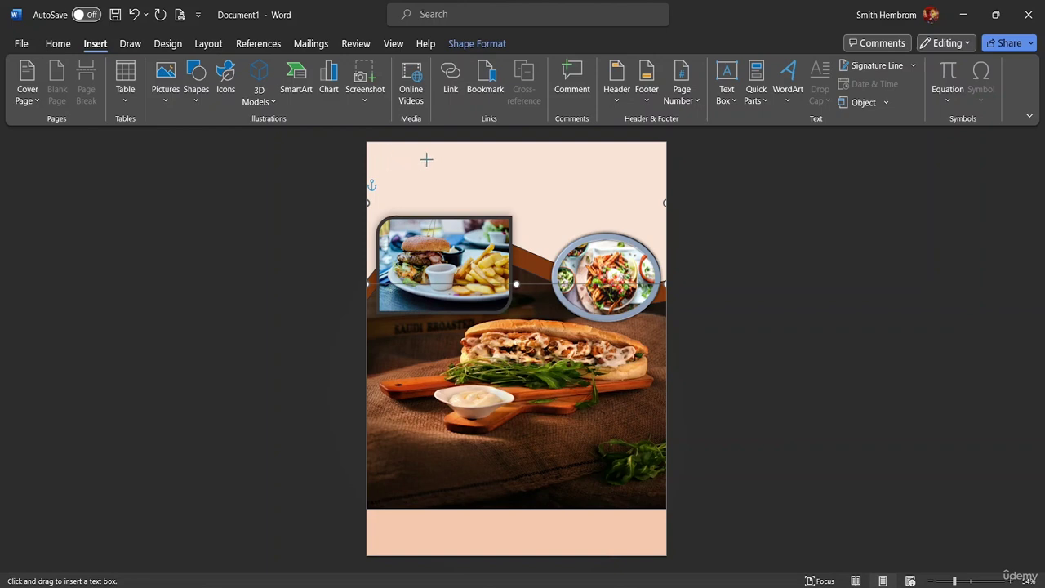
drag(389, 162, 651, 207)
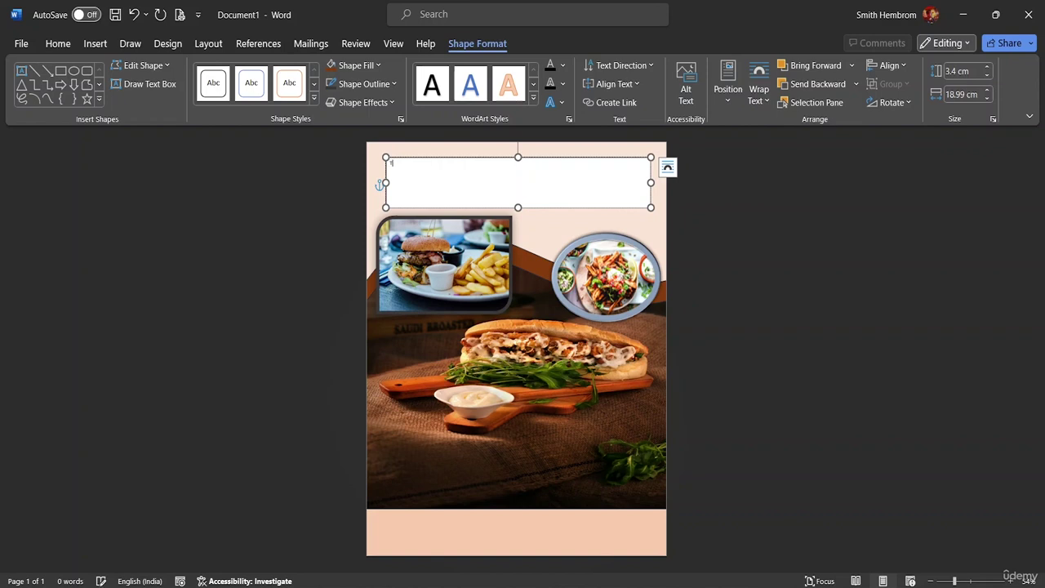
text(THE RA)
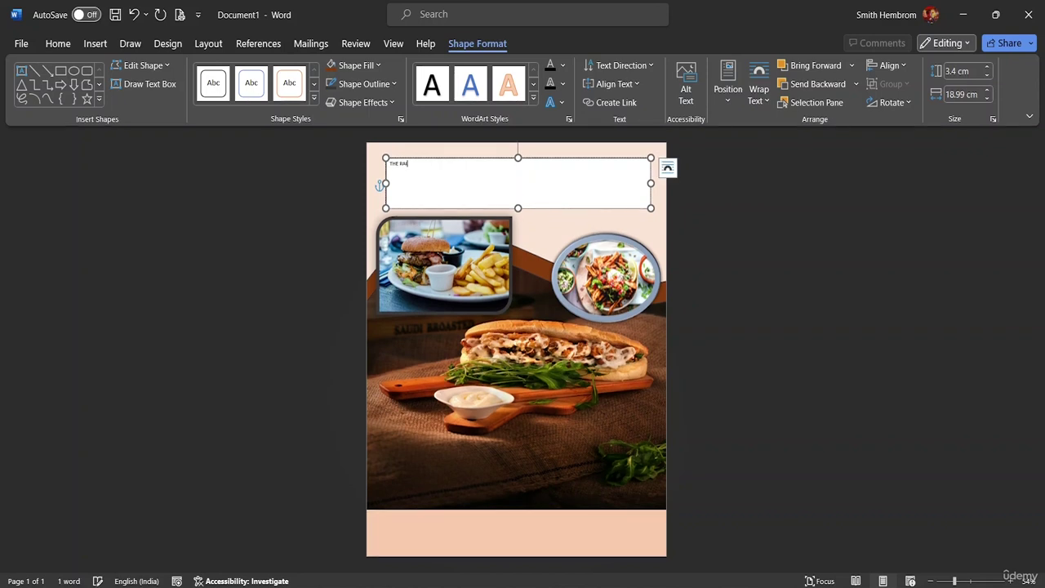
text(IN CAFE)
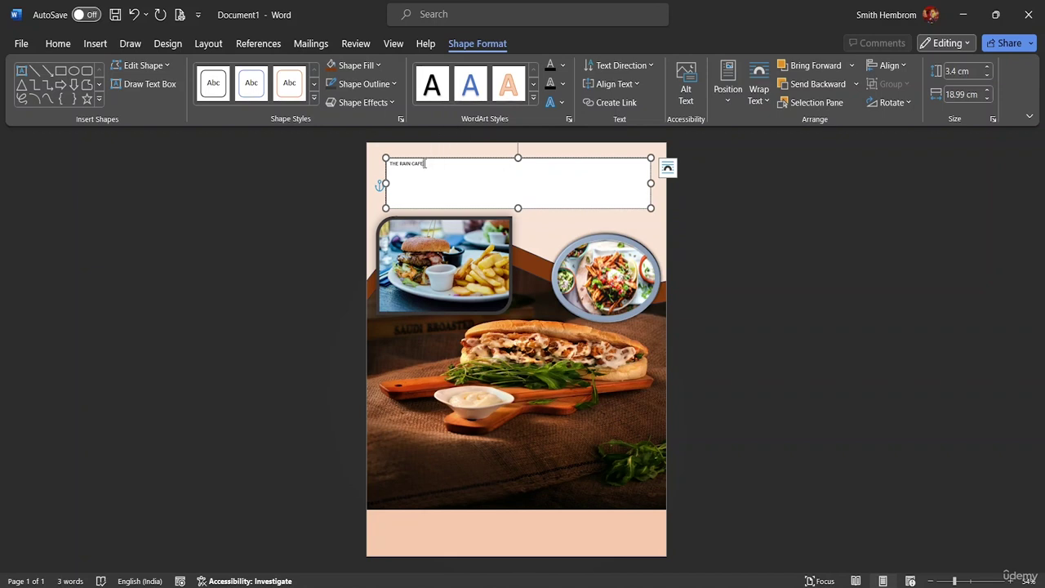
Set the 'THE RAIN CAFE' title text to 72 point.
drag(425, 164, 389, 164)
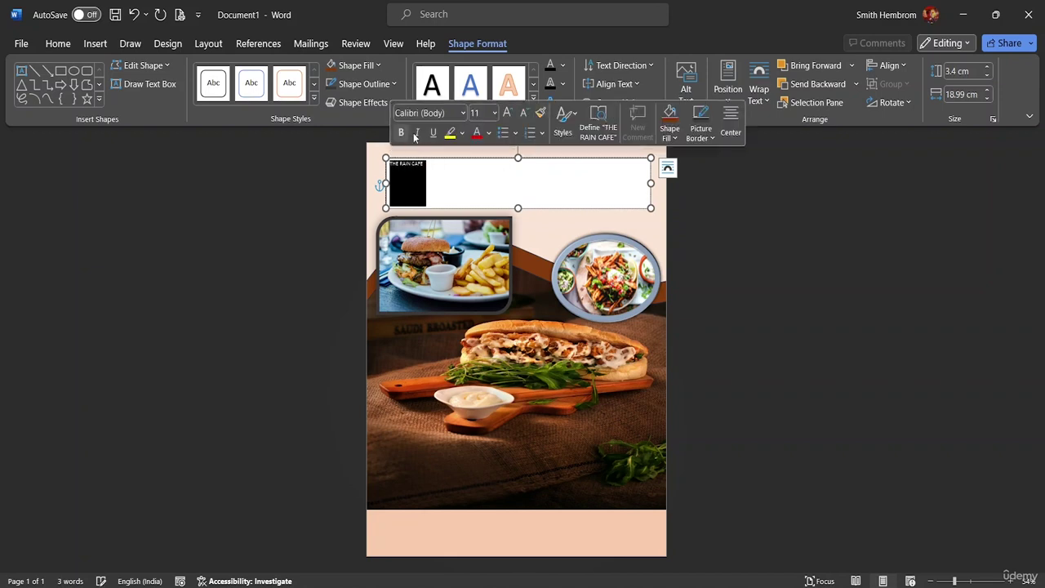
click(494, 114)
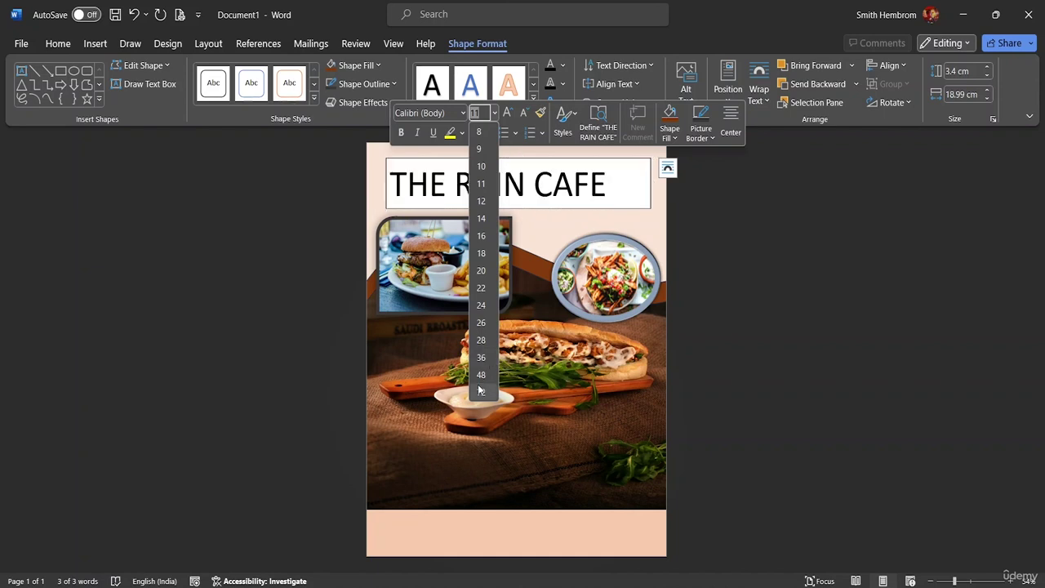
click(481, 392)
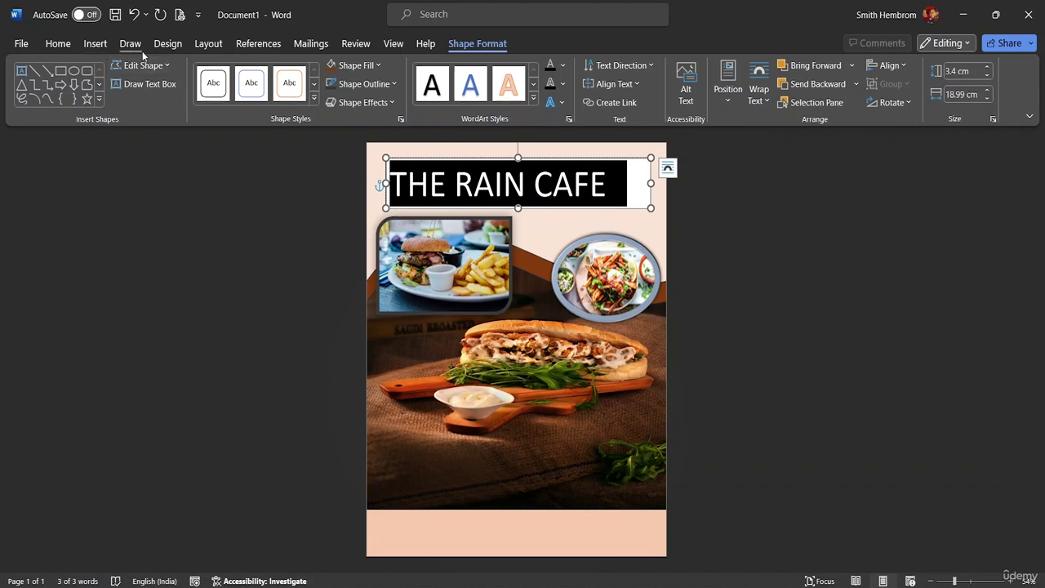
Format 'THE RAIN CAFE' as bold Copperplate Gothic, 48 point, fitting on one line.
click(56, 43)
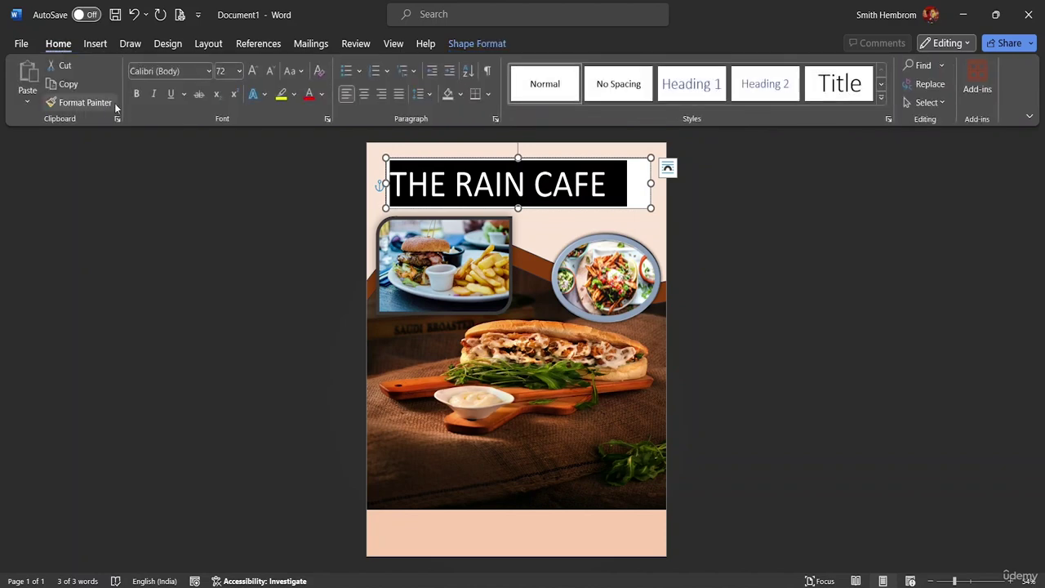
click(137, 94)
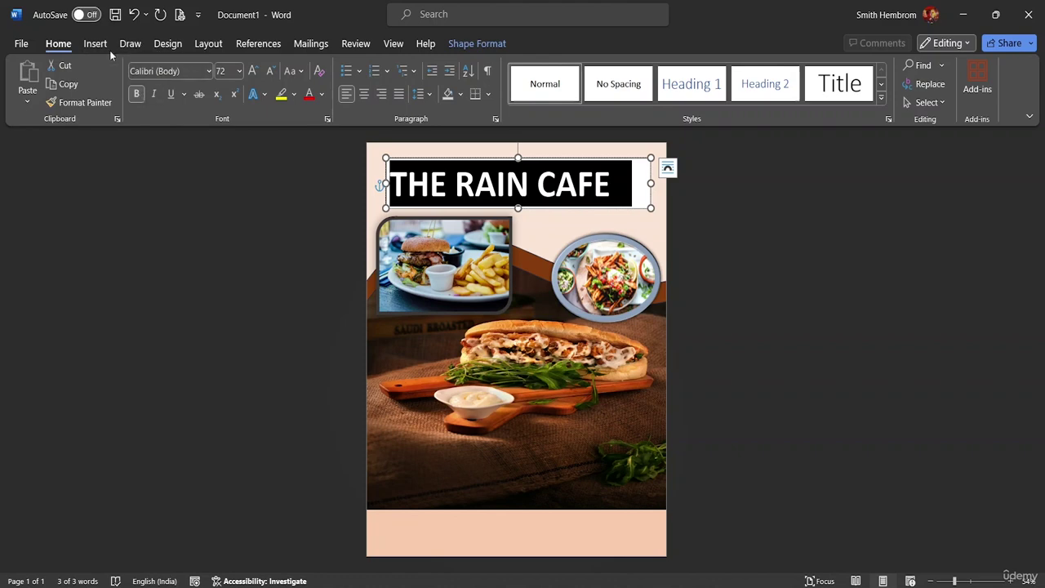
click(210, 71)
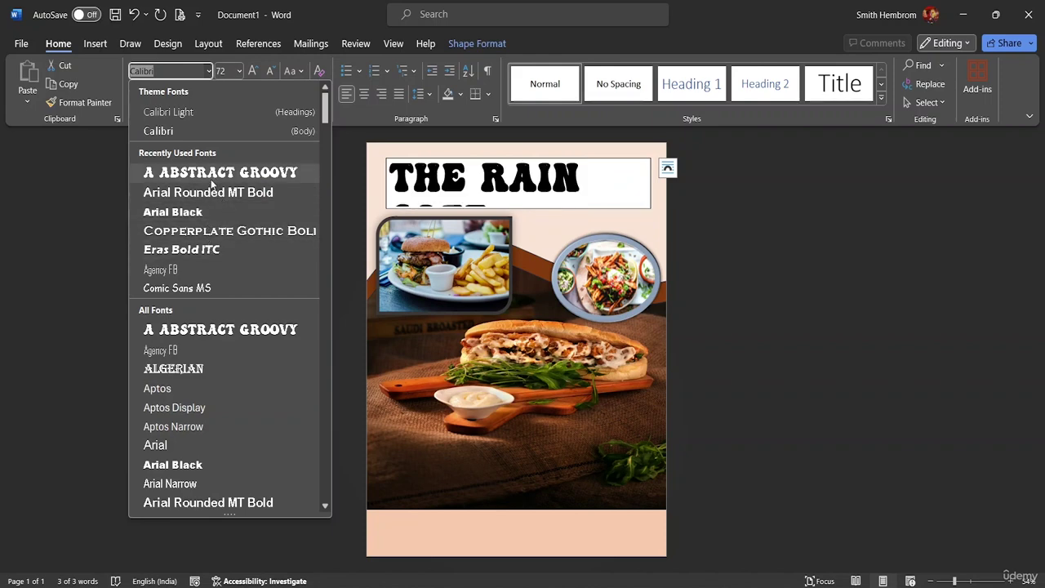
click(209, 231)
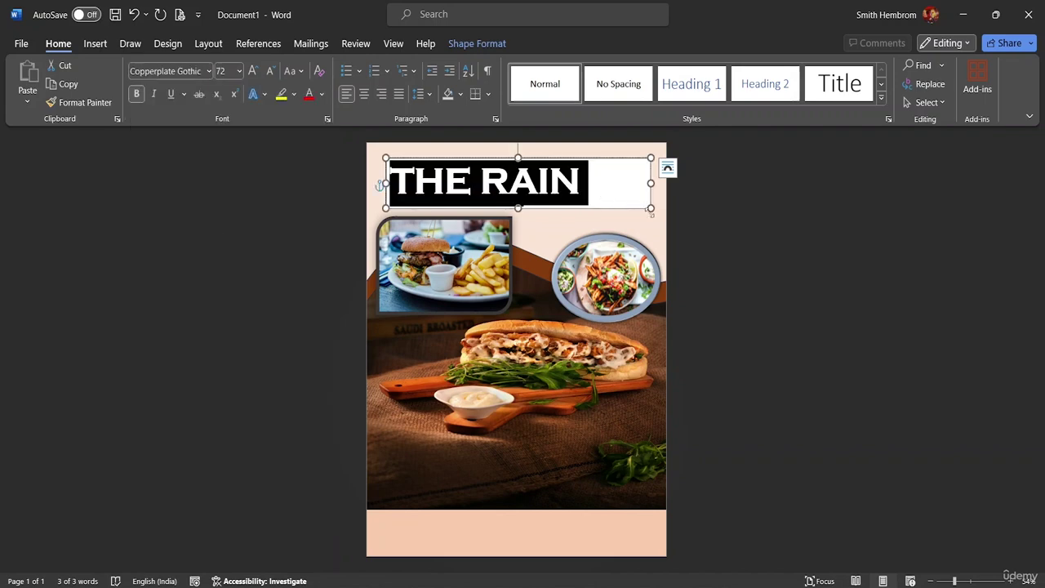
click(239, 72)
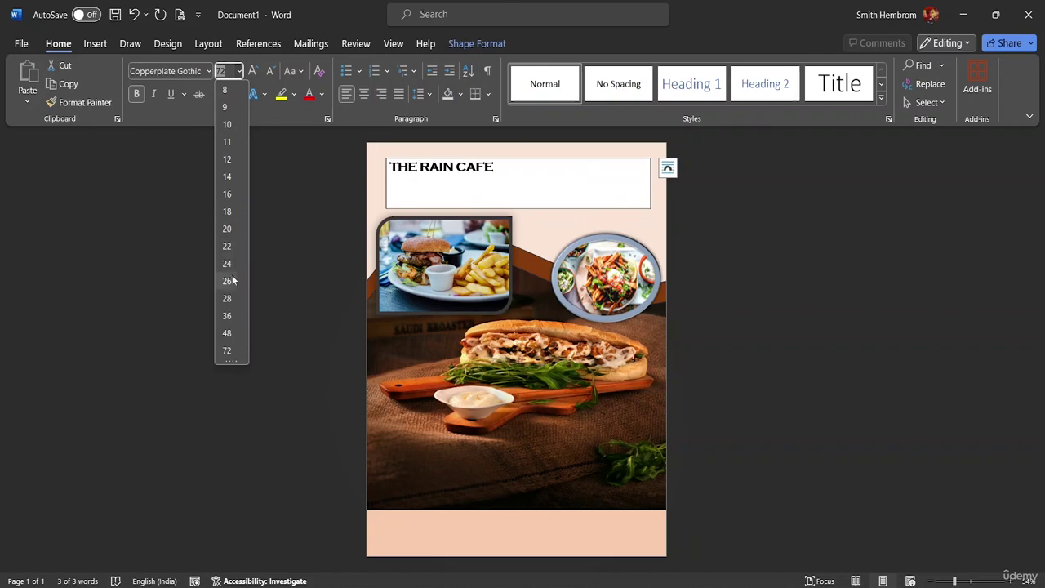
click(228, 333)
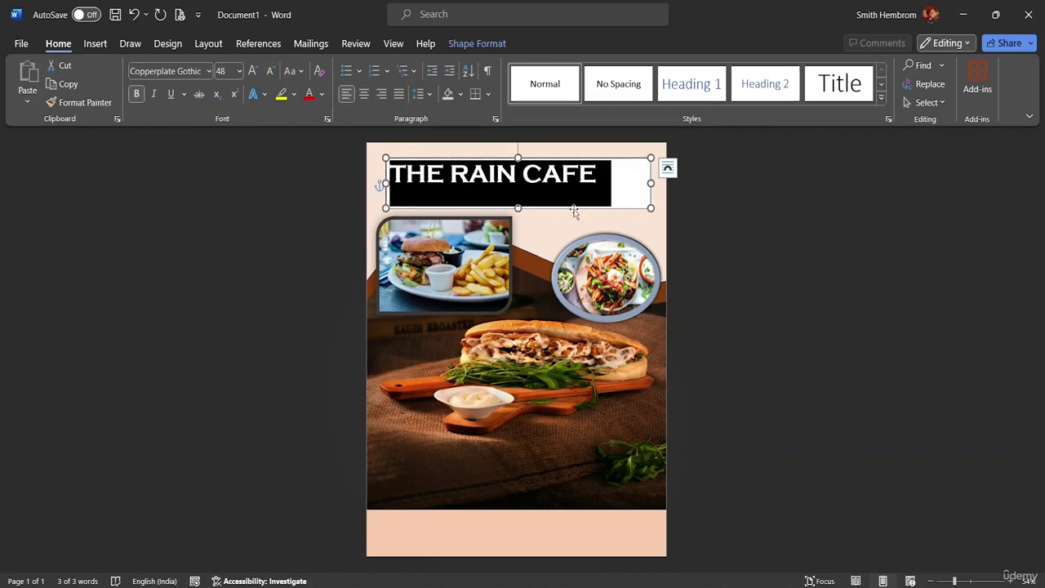
Reduce the title box's height and width to fit 'THE RAIN CAFE', then move it slightly down.
click(519, 208)
drag(519, 208, 517, 190)
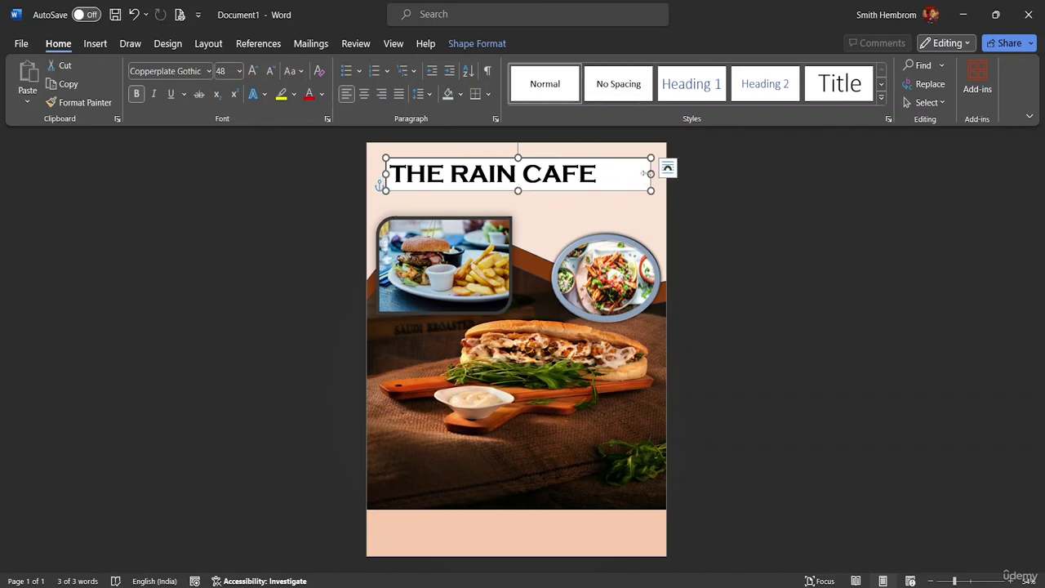
drag(651, 174, 600, 170)
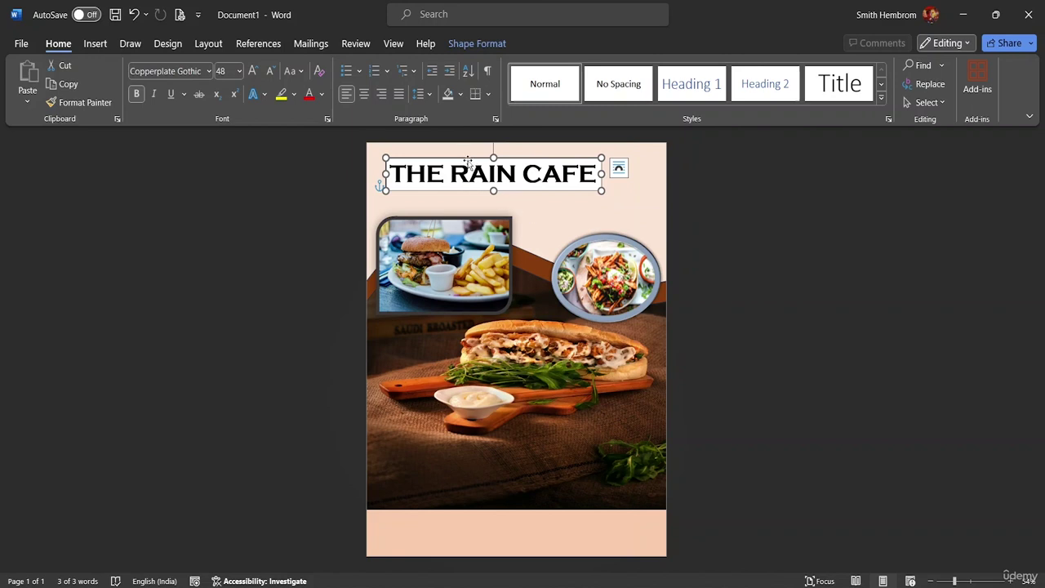
drag(468, 160, 468, 166)
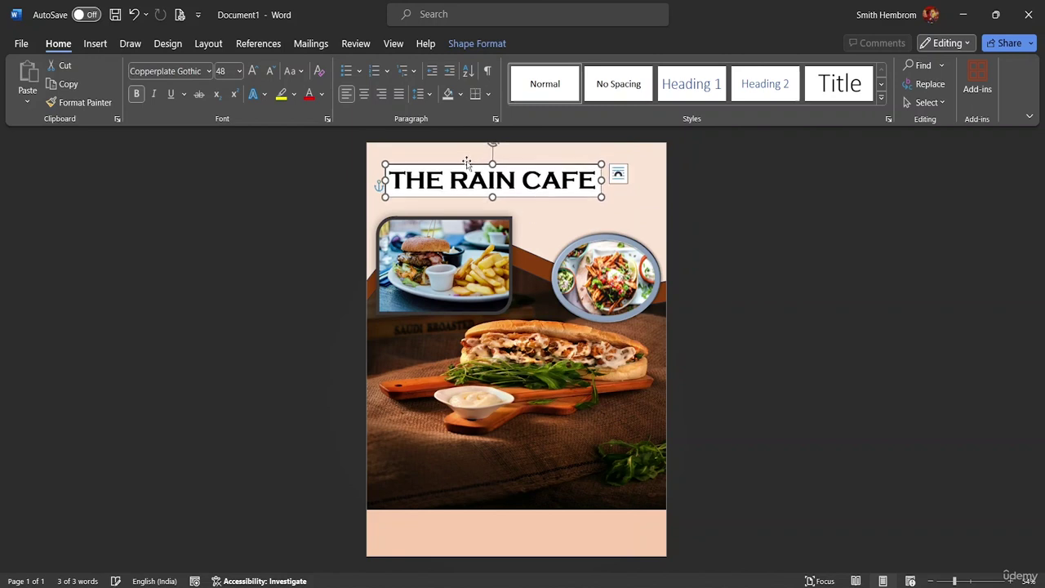
Color the 'THE RAIN CAFE' title text dark red using a custom color.
click(323, 96)
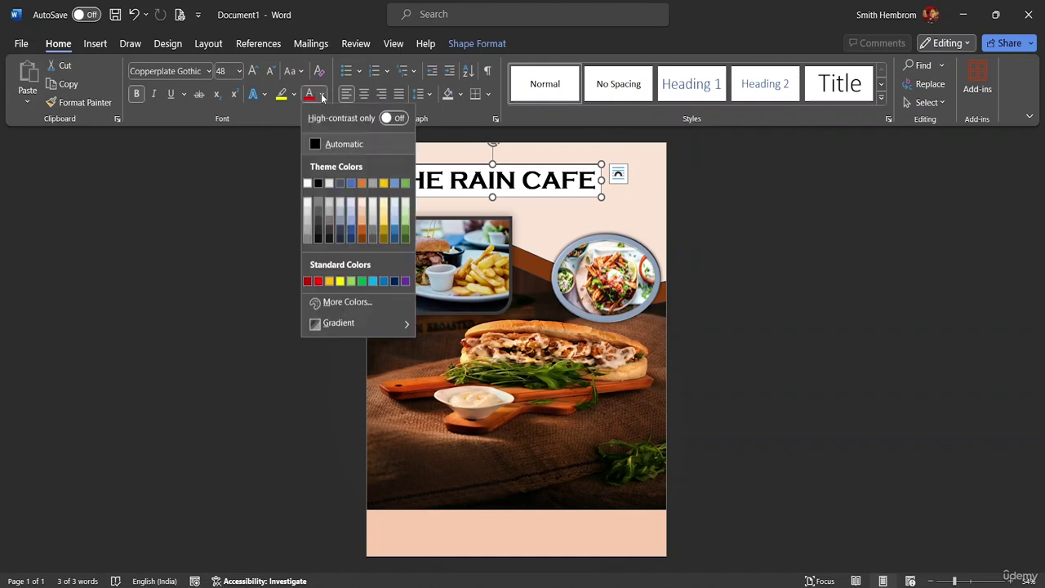
click(346, 302)
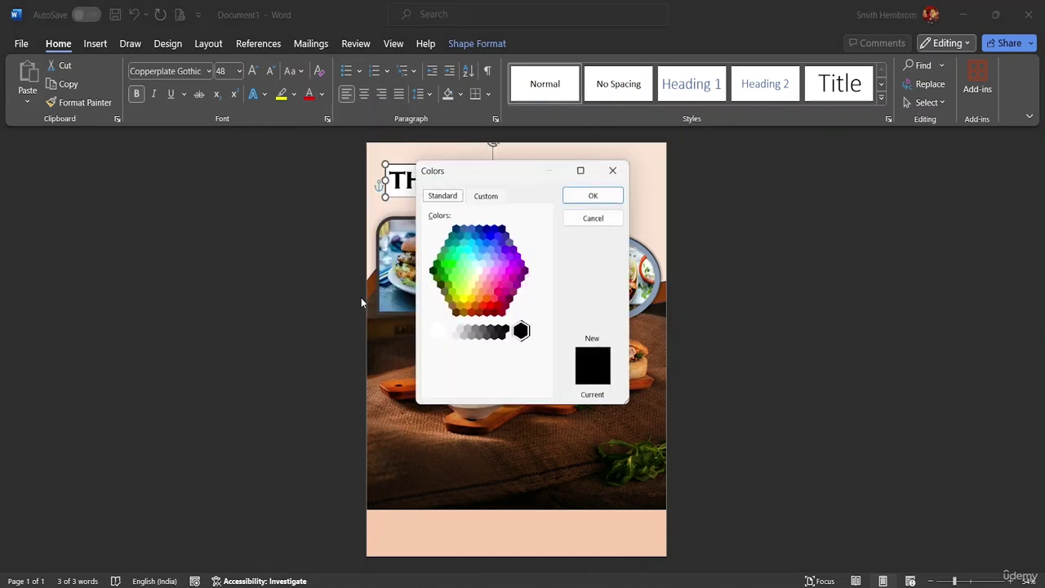
click(487, 313)
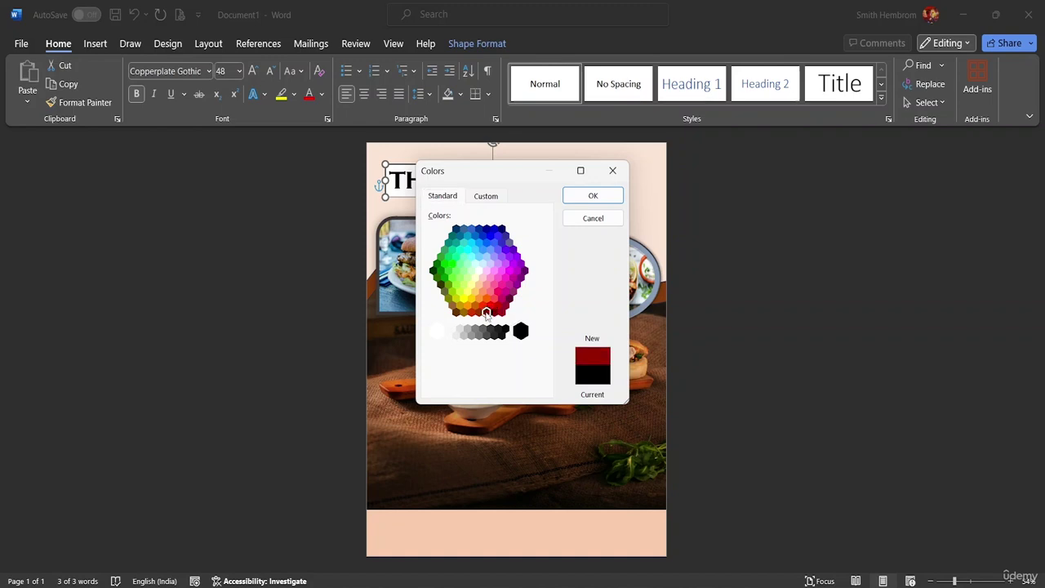
click(591, 197)
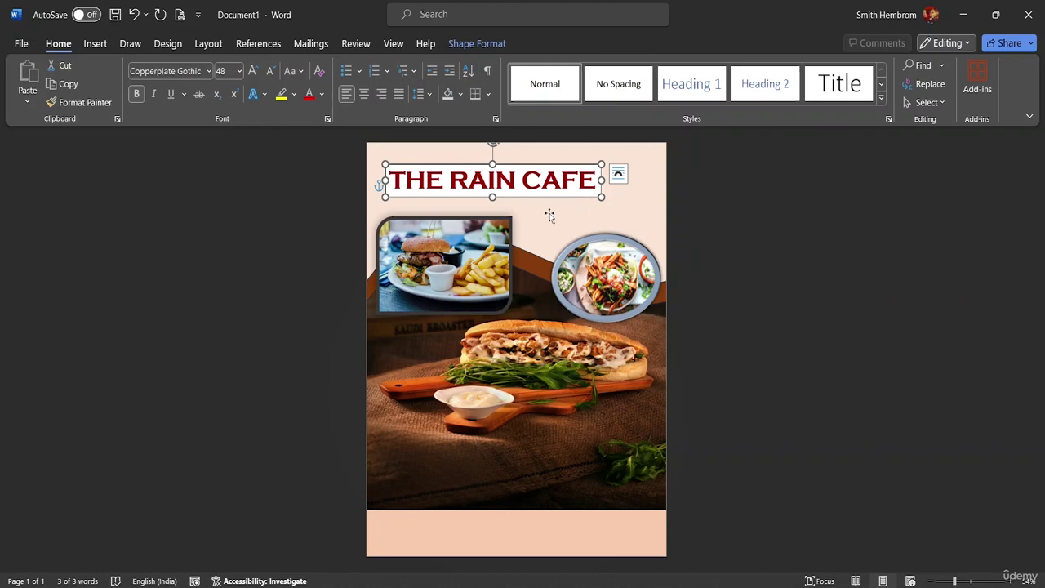
Give the title text box no fill and no outline.
click(478, 43)
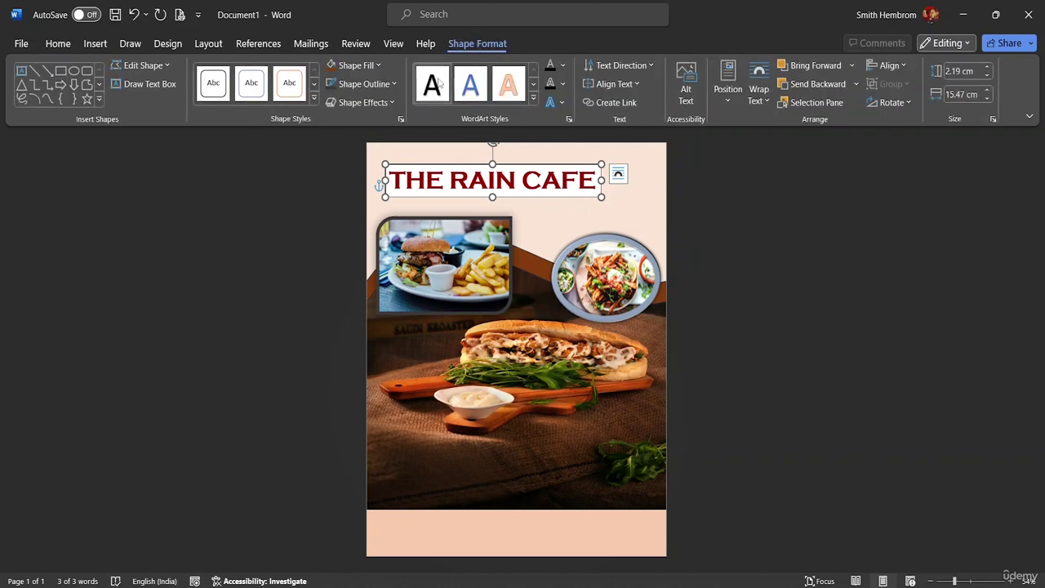
click(379, 67)
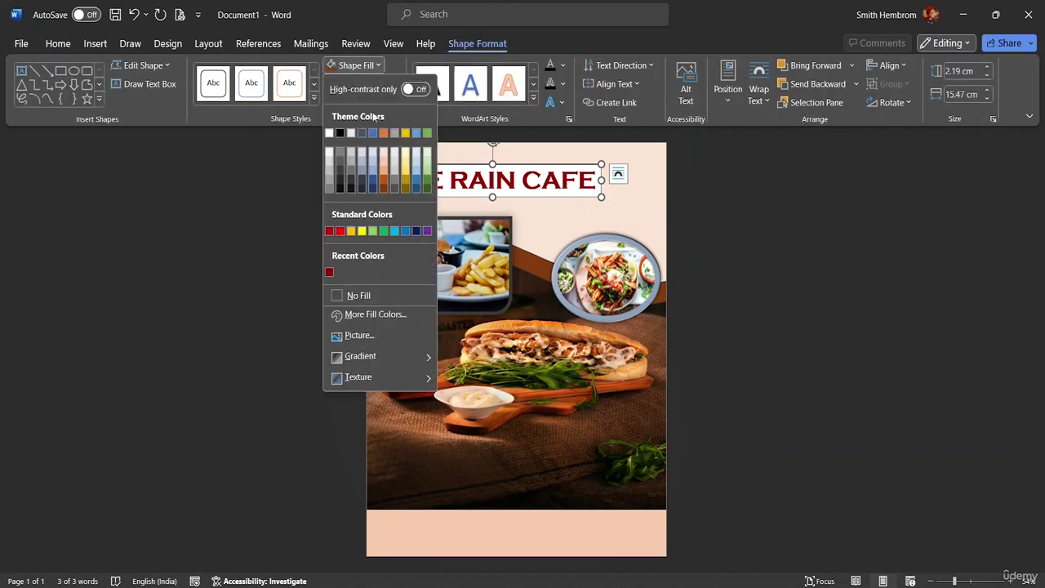
click(364, 295)
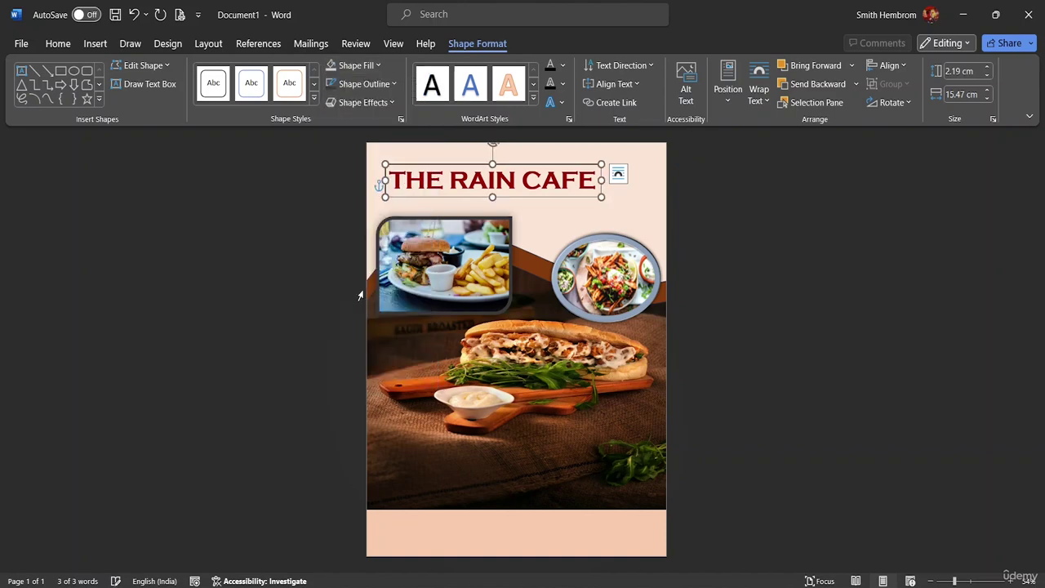
click(392, 85)
click(363, 314)
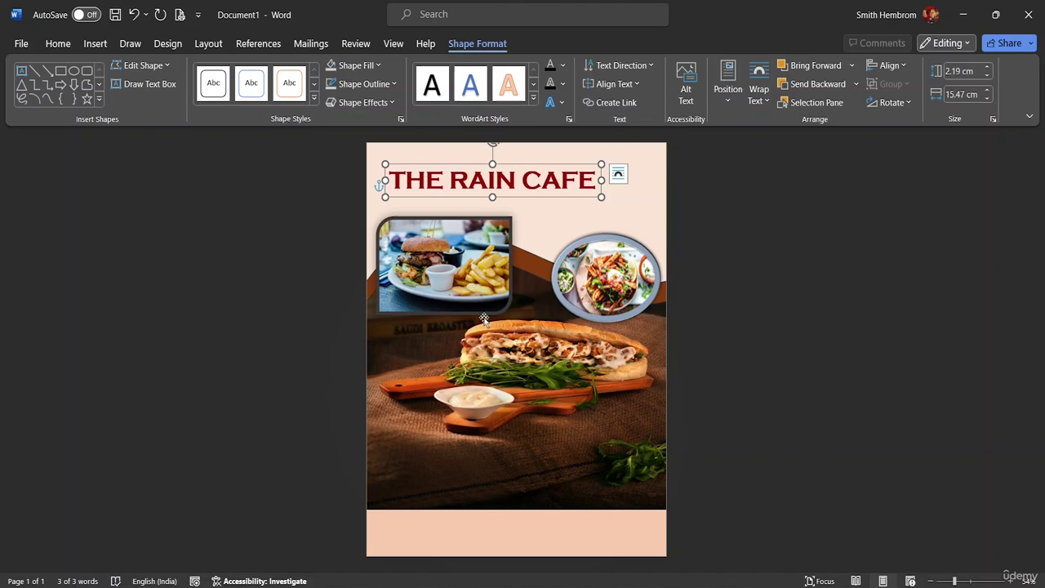
click(533, 237)
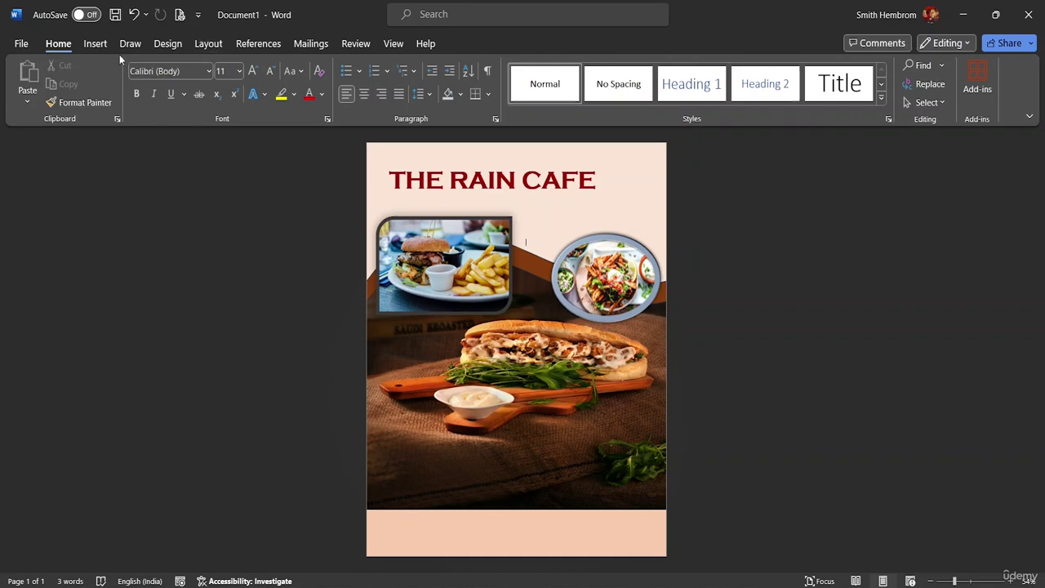
Draw a text box near the bottom of the sandwich photo reading '25% OFF ON THE WHOLE MENU'.
click(90, 45)
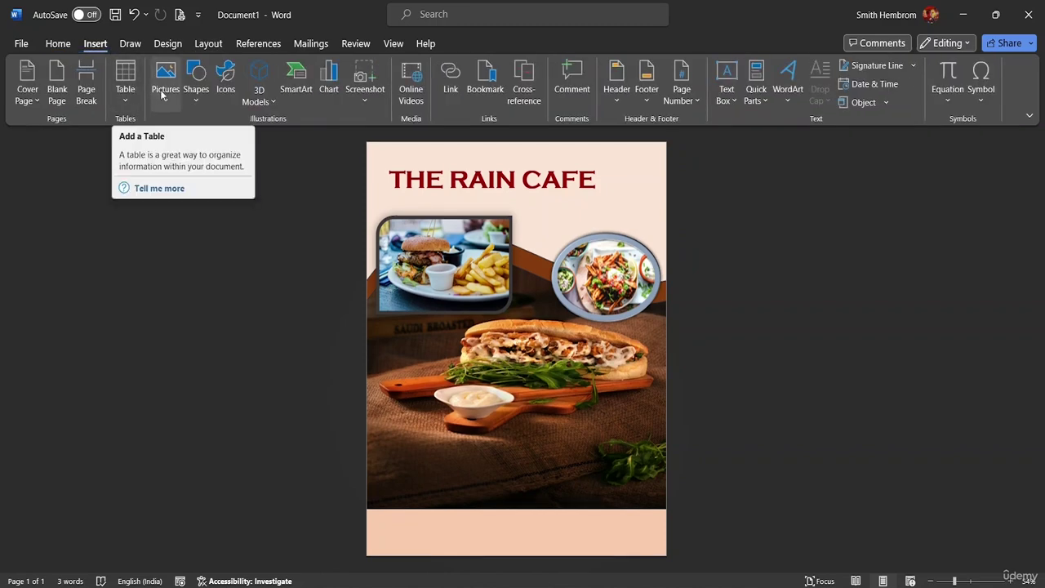
click(190, 103)
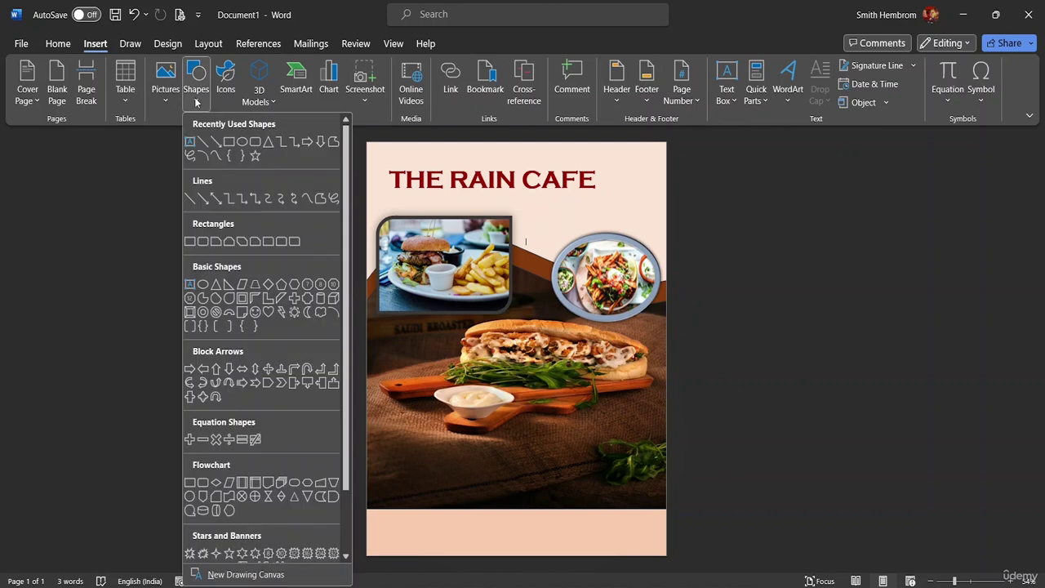
click(191, 143)
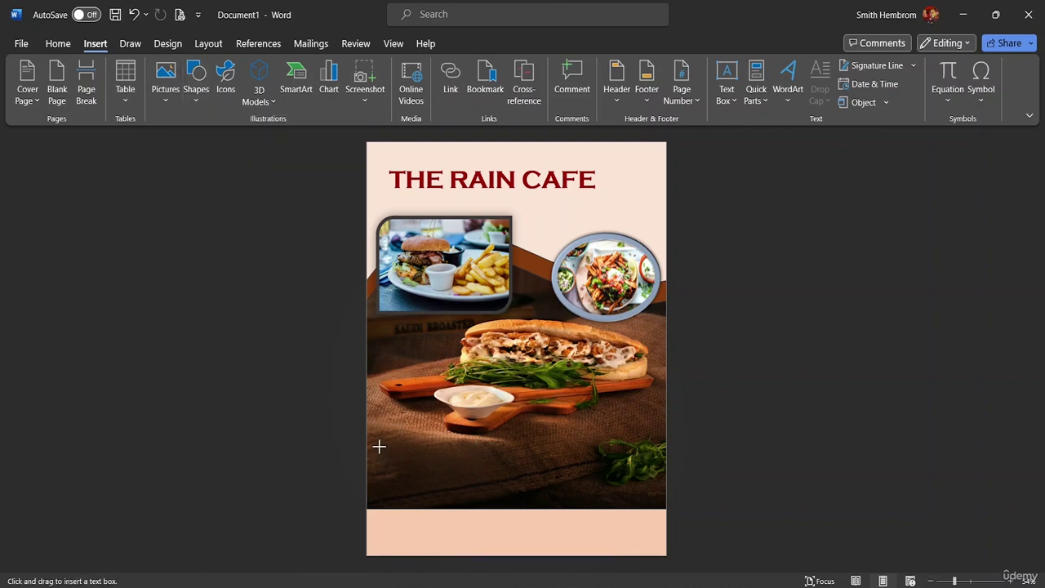
drag(379, 446, 659, 495)
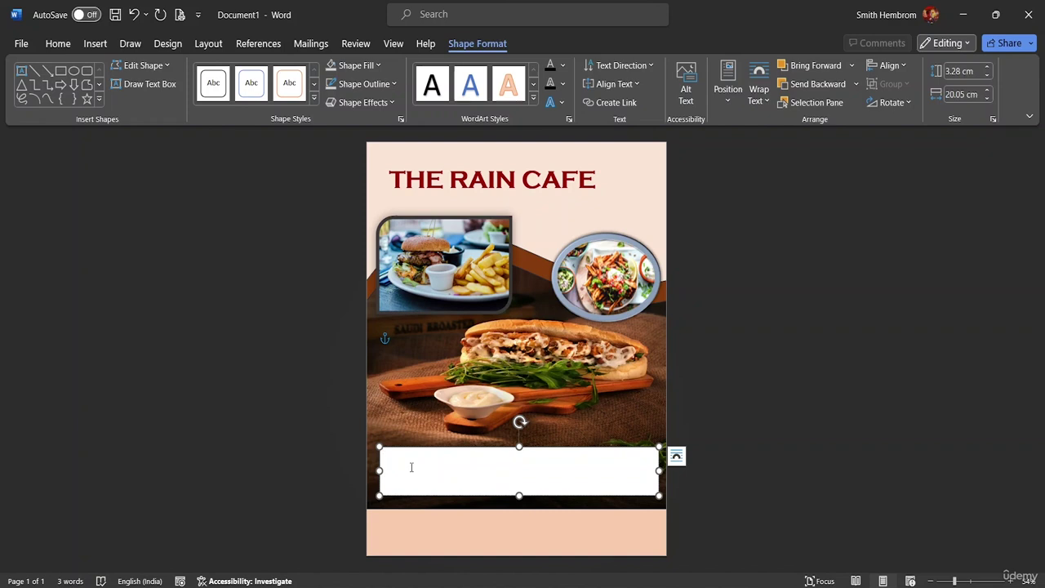
text(25% OFF ON THE WHOLE MENU)
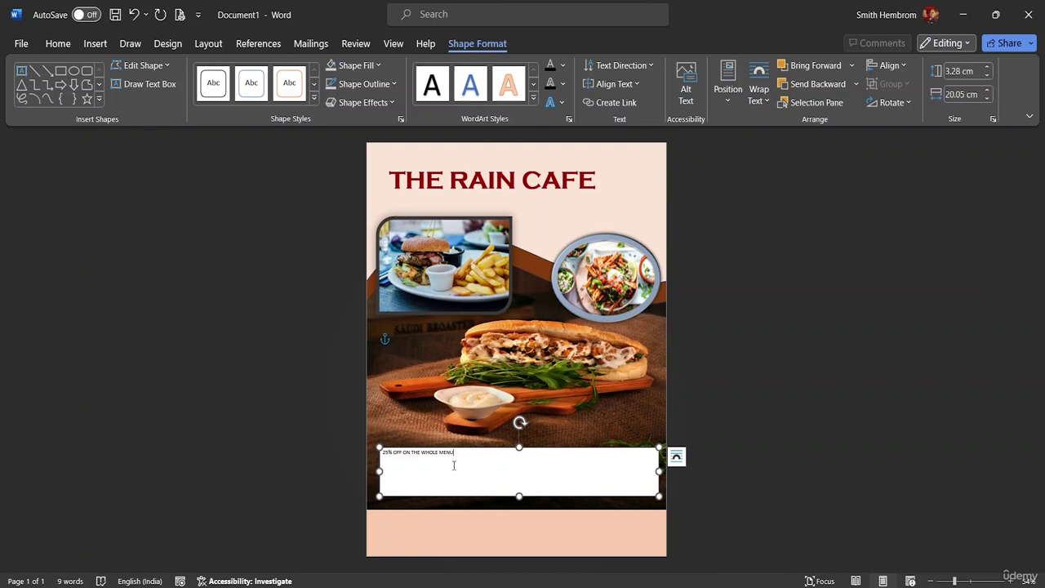
Format the '25% OFF ON THE WHOLE MENU' text as bold, 36 pt A Abstract Groovy.
drag(458, 454, 382, 454)
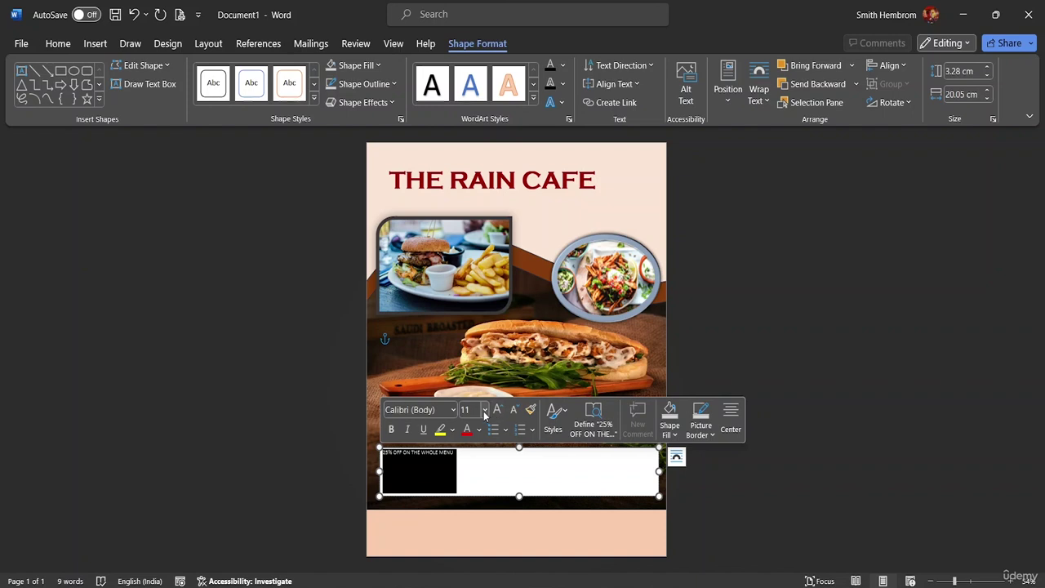
click(484, 411)
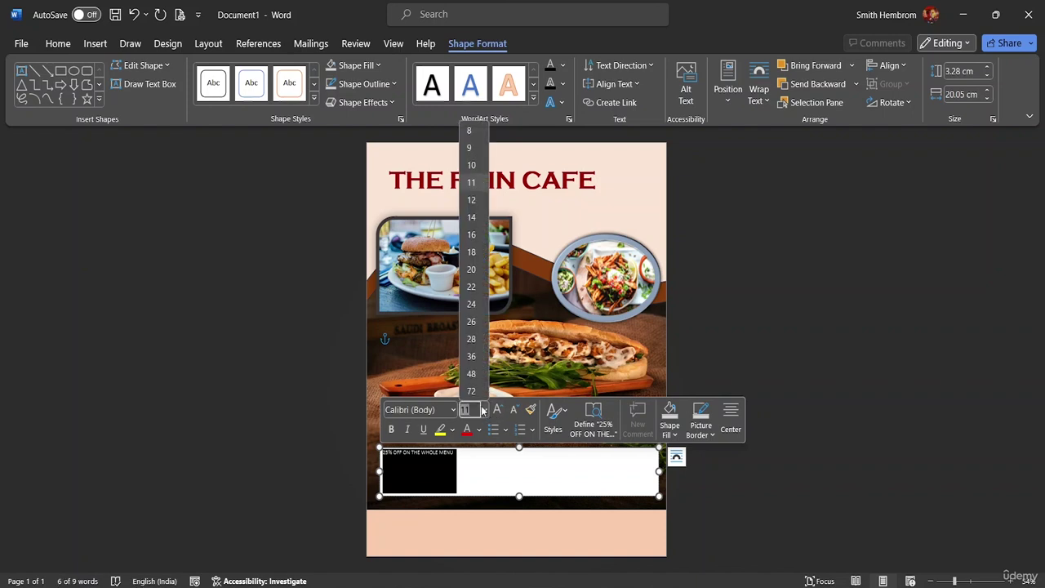
click(472, 357)
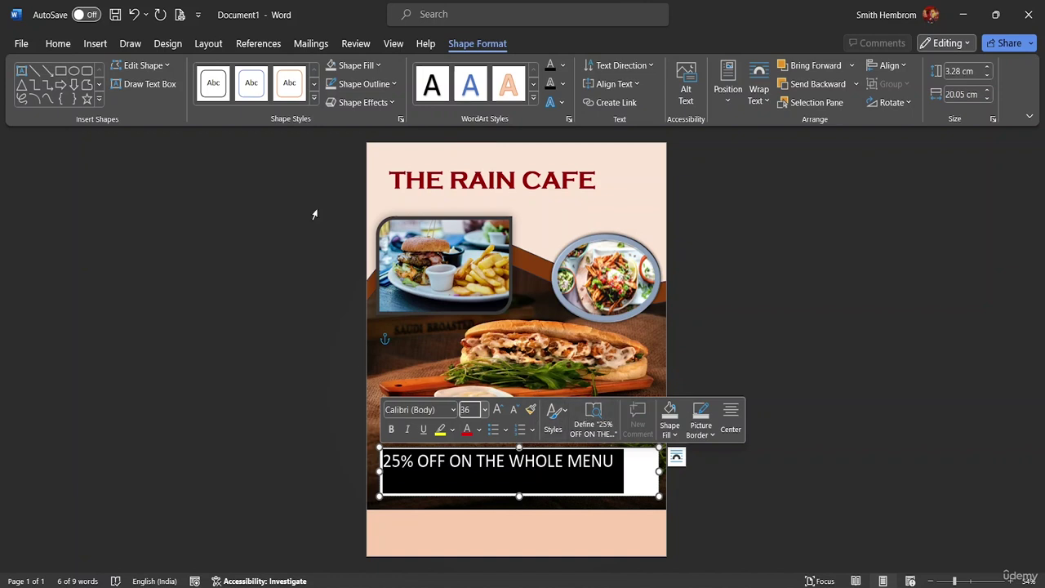
click(392, 429)
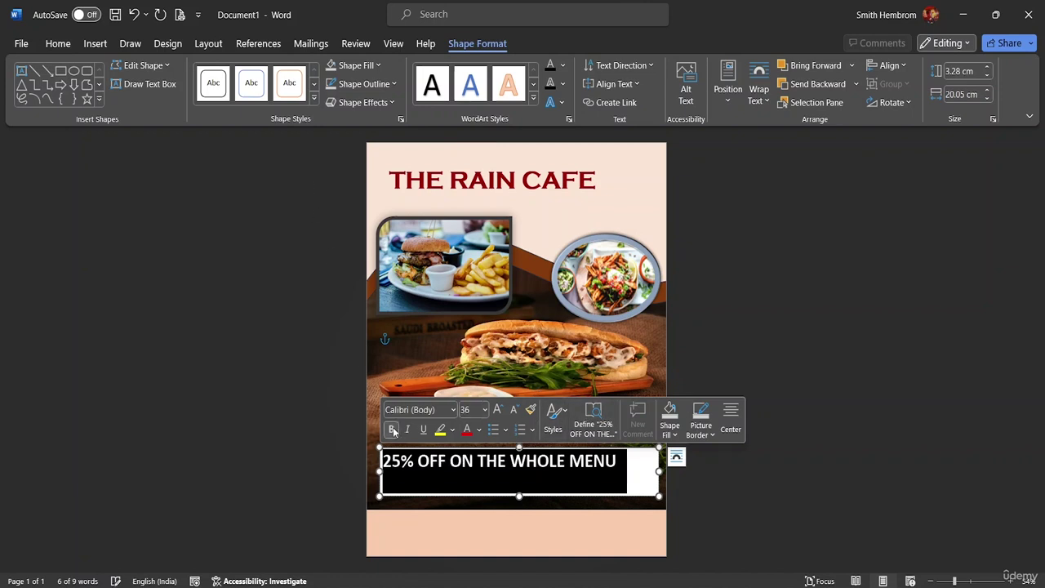
click(453, 409)
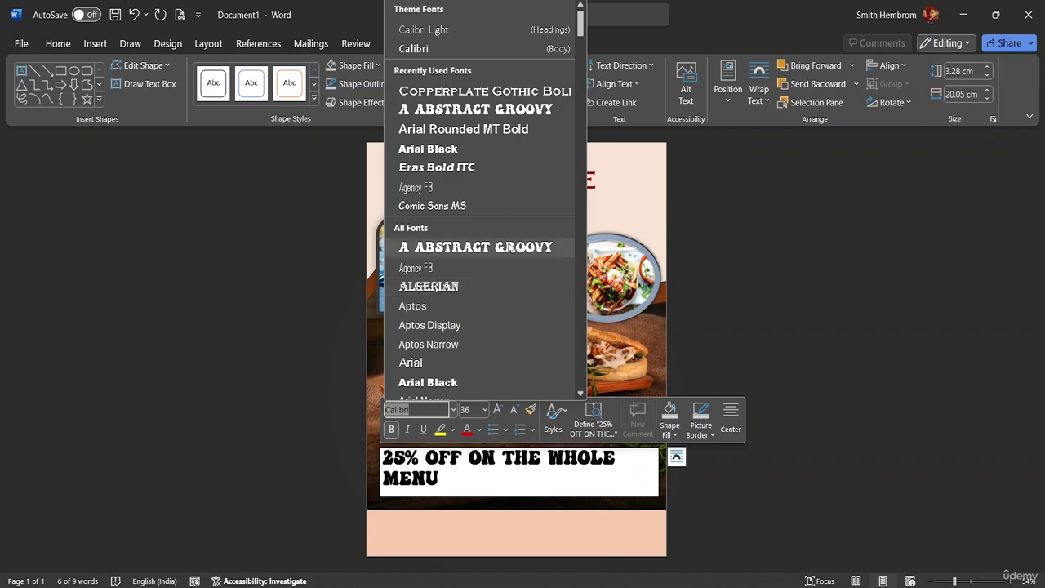
click(475, 247)
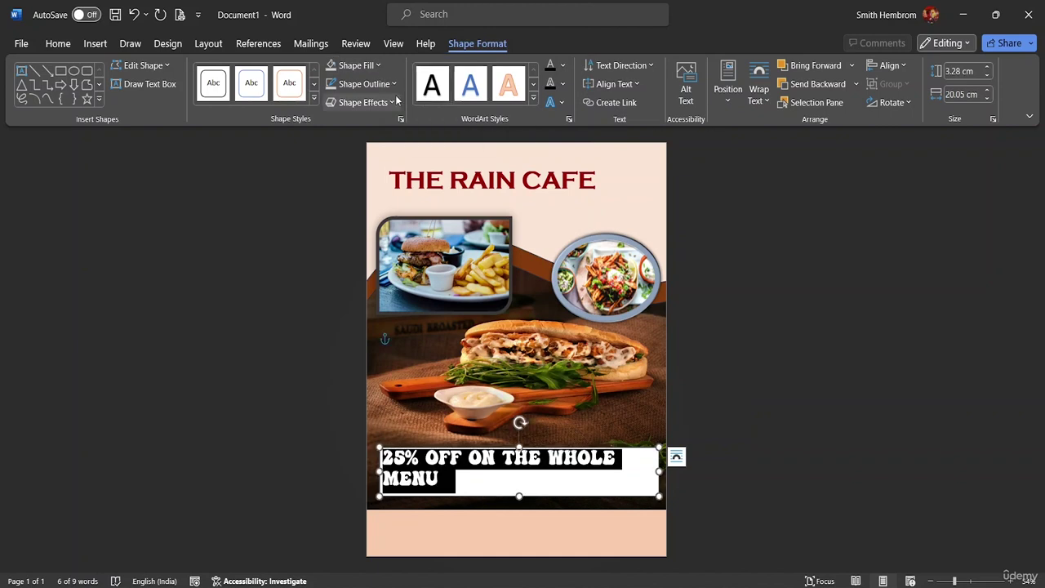
Make the '25% OFF ON THE WHOLE MENU' text white.
click(55, 44)
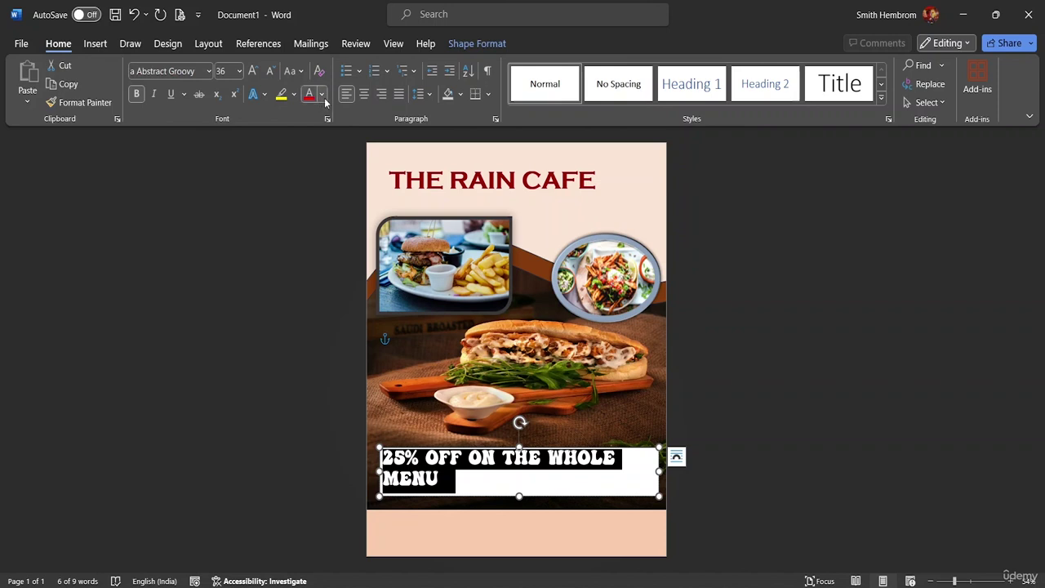
click(323, 96)
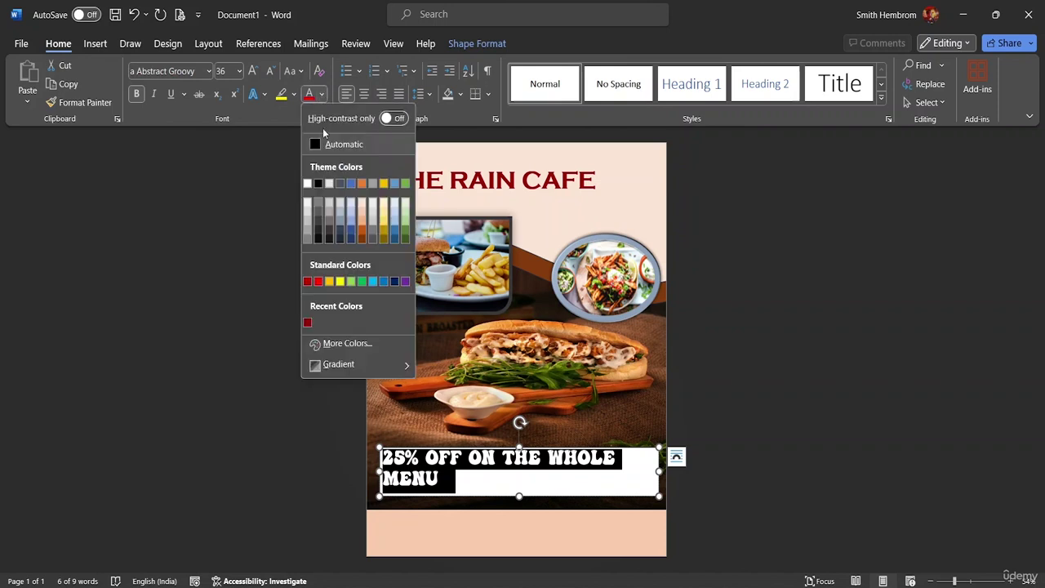
click(307, 186)
click(634, 491)
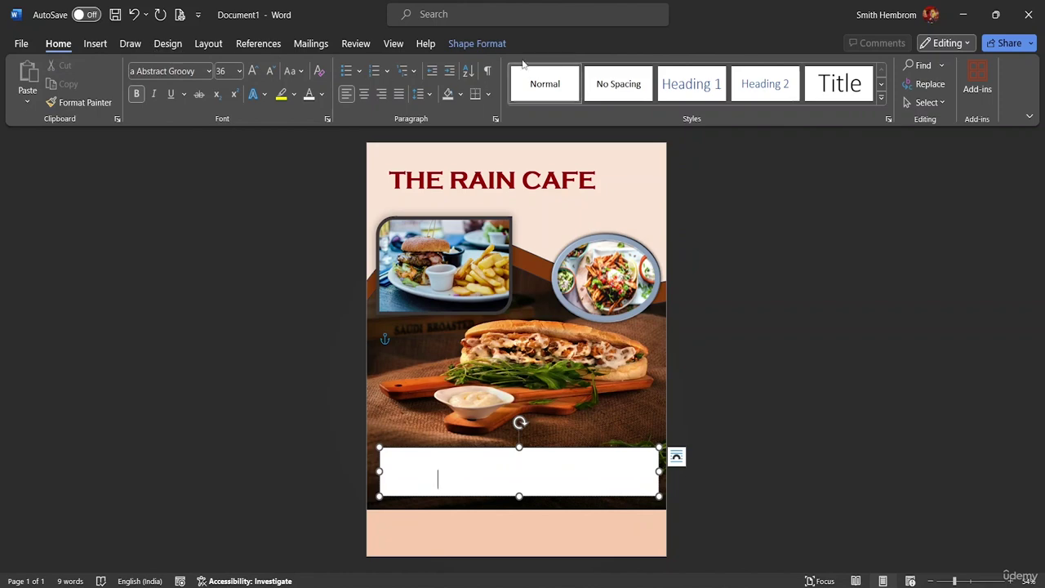
Remove the offer box's fill and outline and widen it to 20.87 cm across the photo.
click(459, 45)
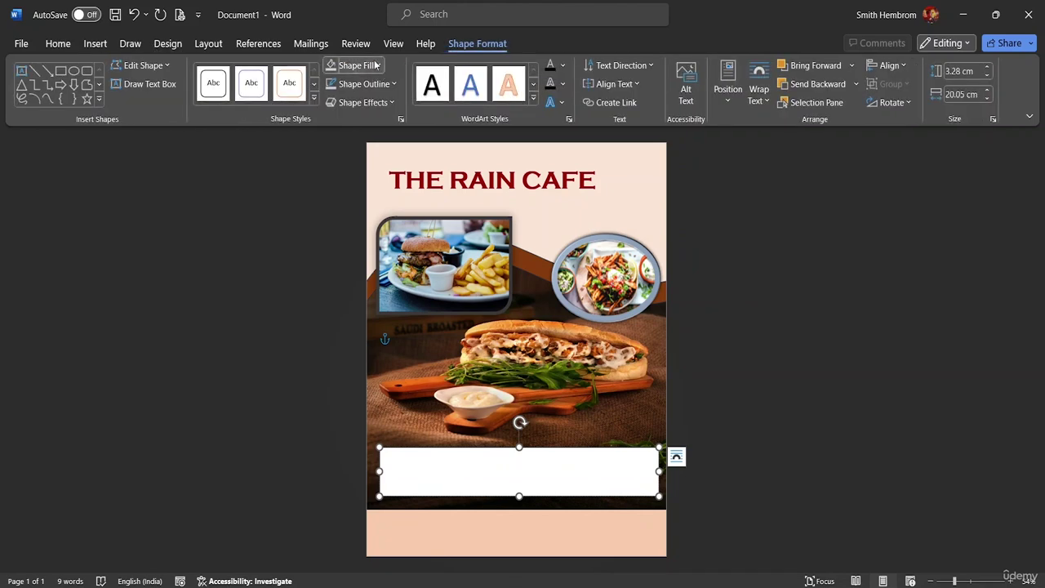
click(377, 65)
click(356, 296)
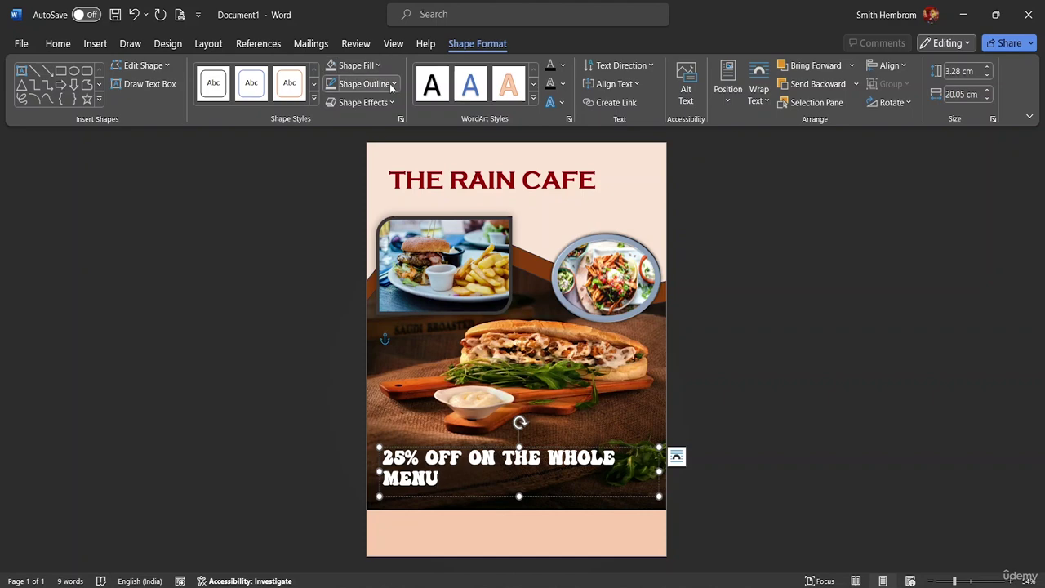
click(385, 84)
click(371, 313)
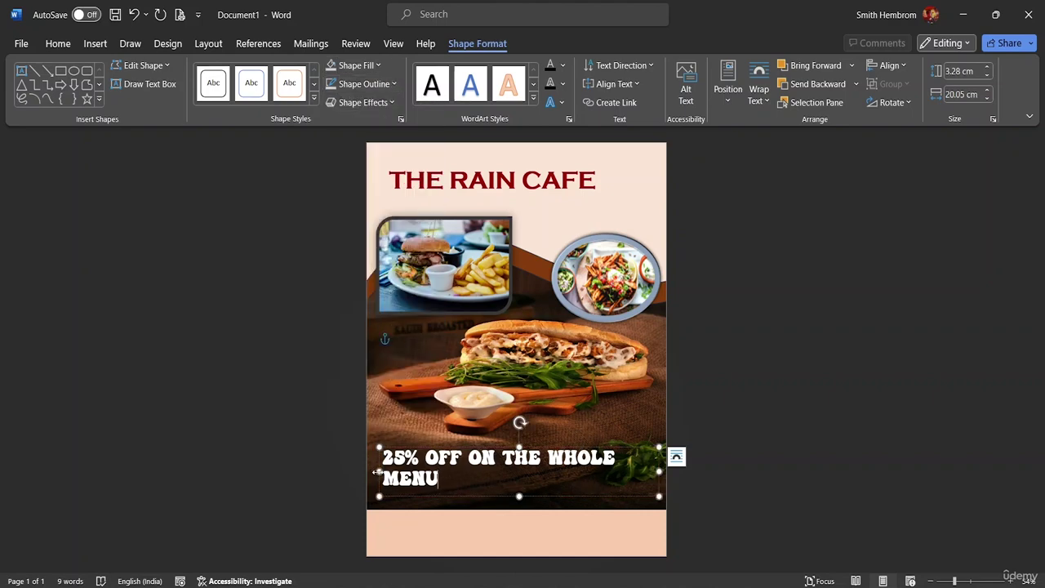
drag(378, 471, 366, 471)
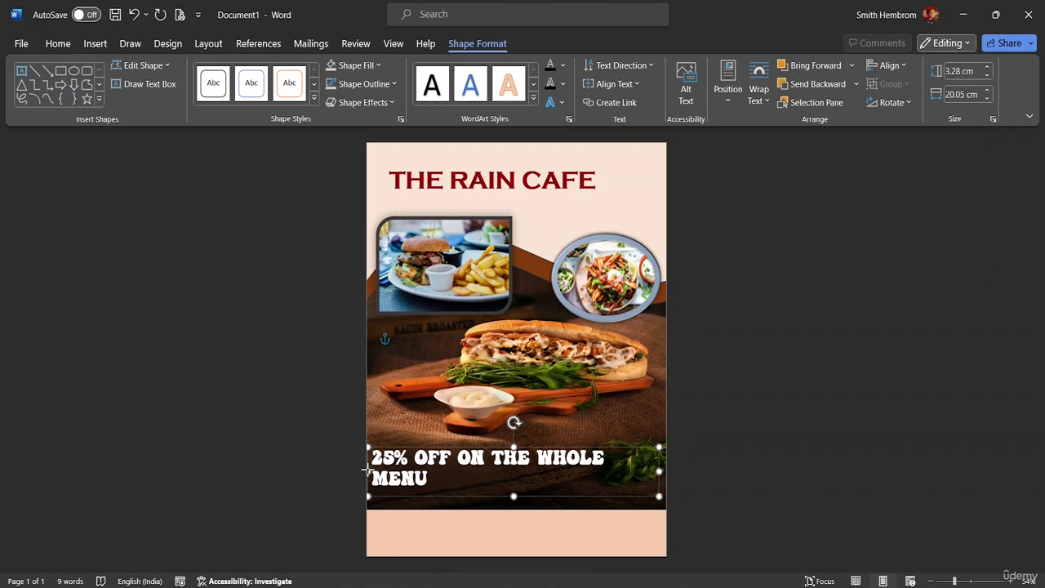
drag(660, 471, 684, 474)
click(684, 473)
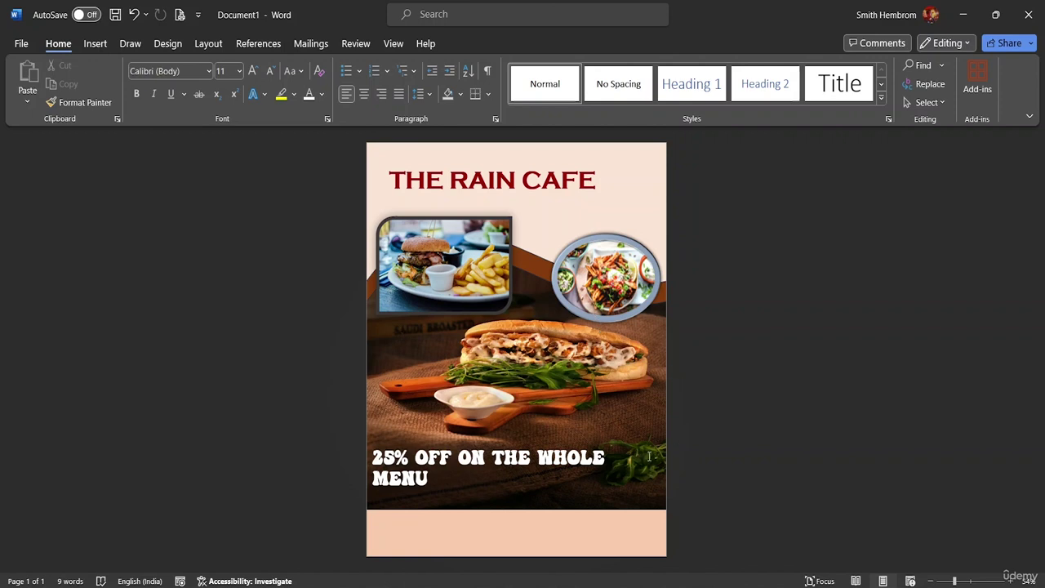
Nudge the white 25% OFF ON THE WHOLE MENU text box slightly higher over the sandwich photo.
click(479, 494)
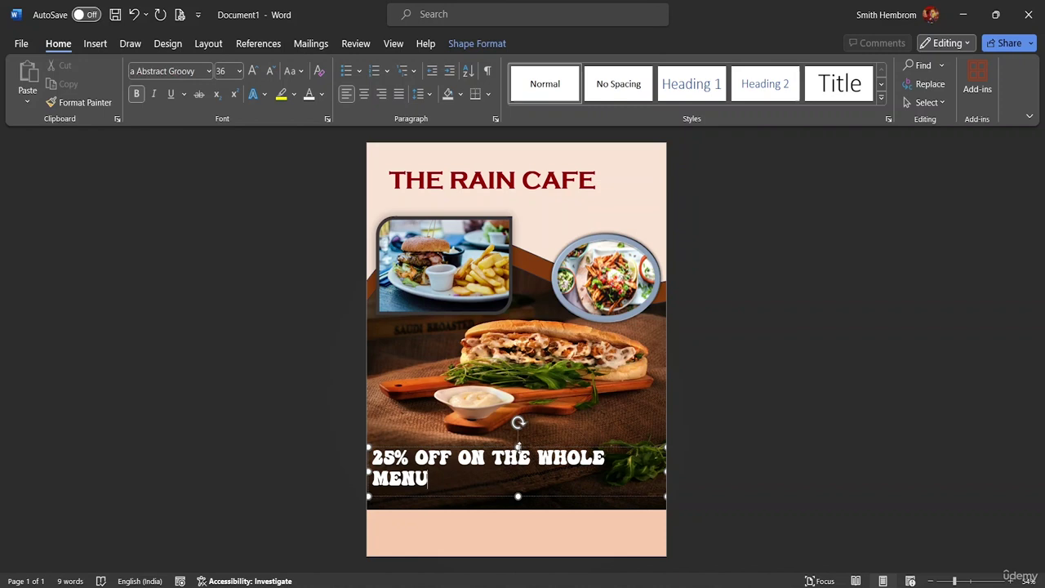
drag(520, 442, 517, 190)
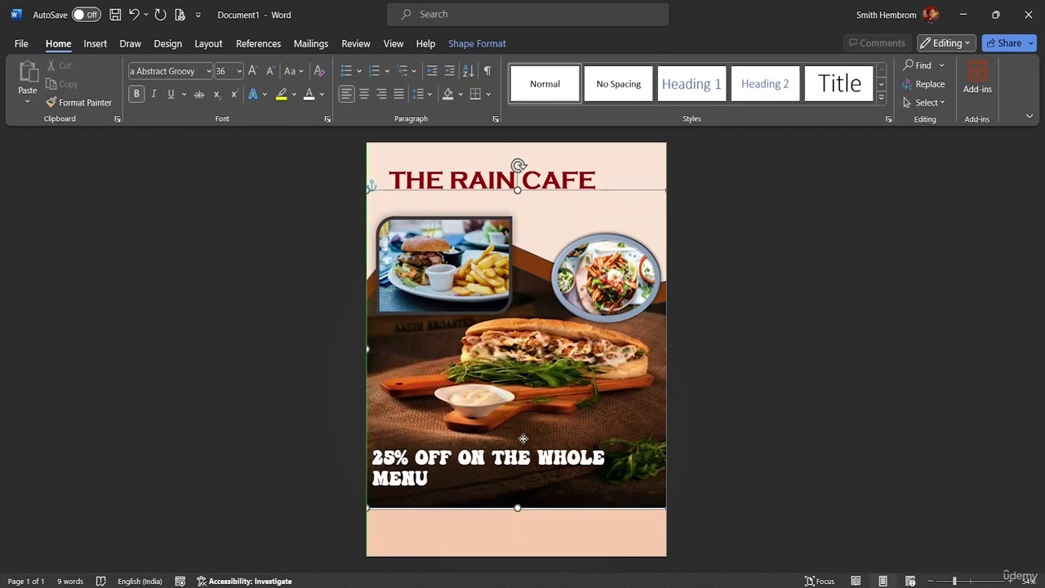
drag(520, 445, 520, 446)
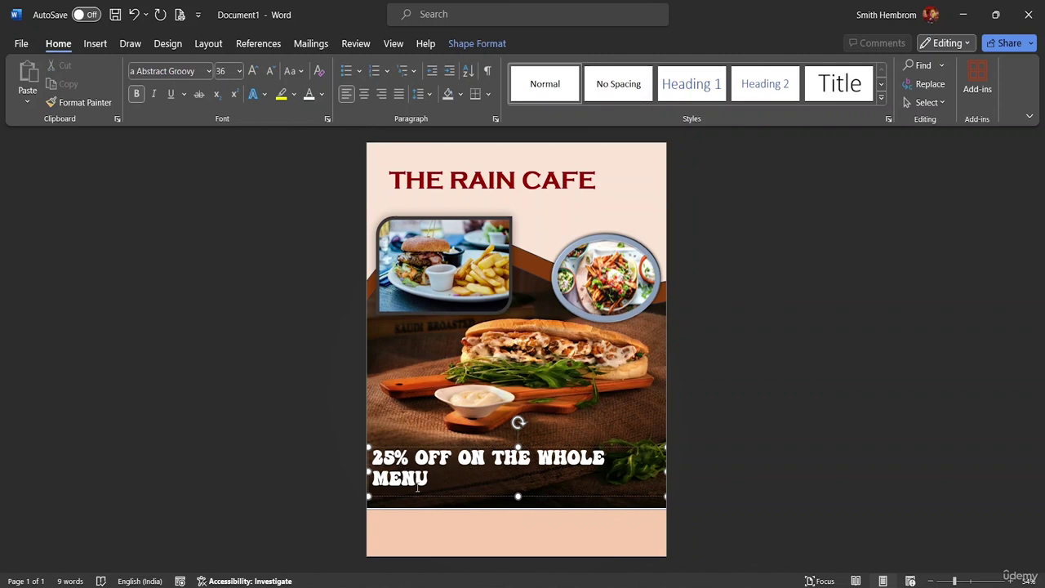
drag(422, 496, 428, 480)
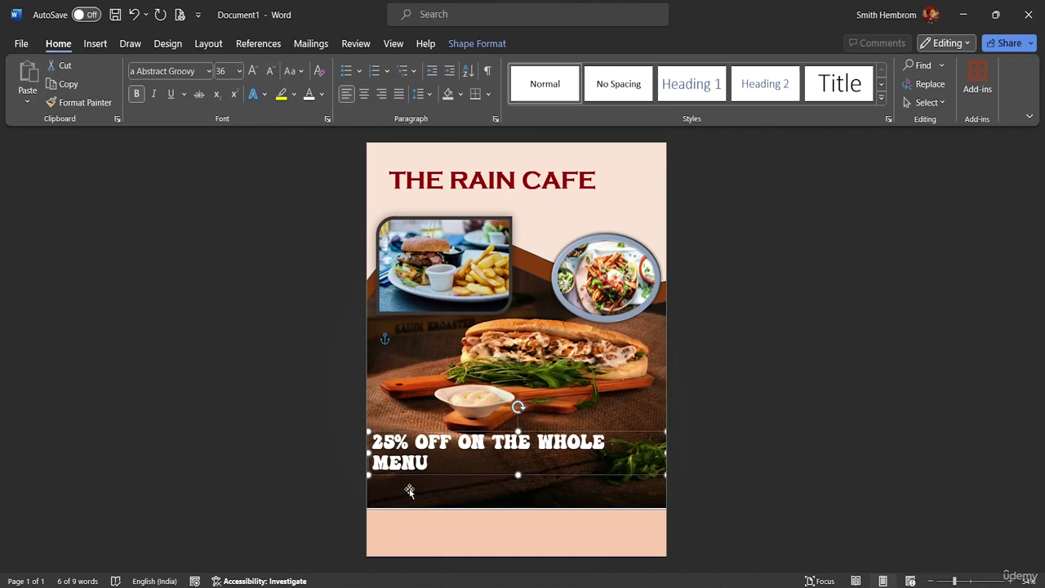
Shift the 25% OFF offer text box slightly left and up.
click(97, 45)
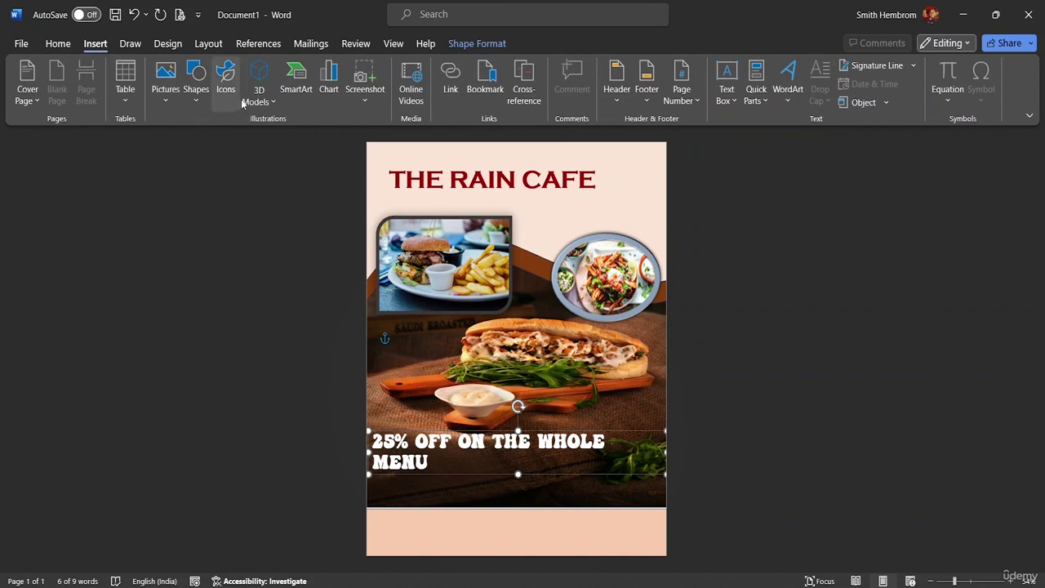
click(716, 103)
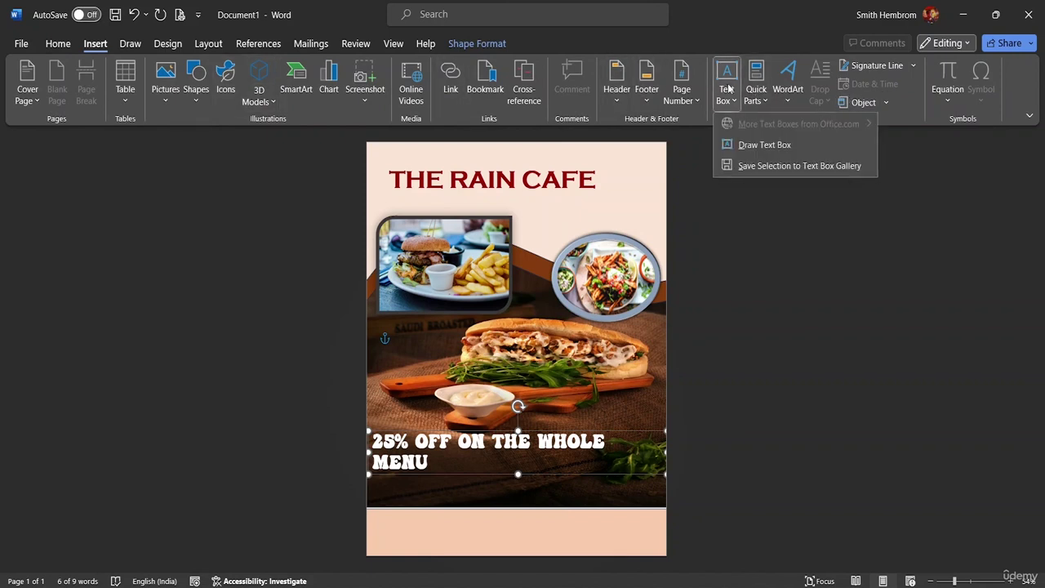
click(748, 147)
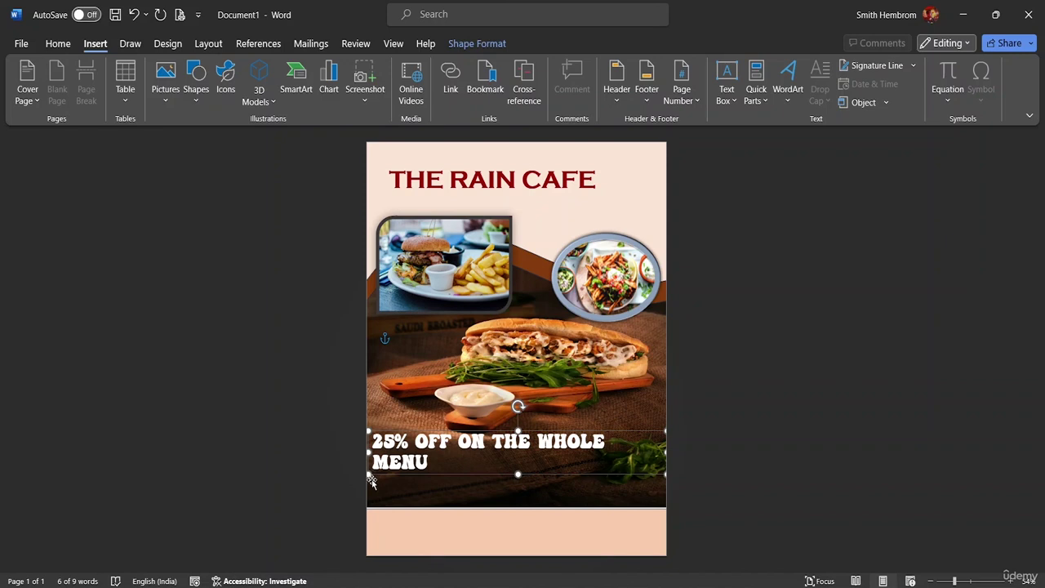
mouse_move(370, 482)
mouse_down()
mouse_move(375, 497)
mouse_move(362, 459)
mouse_move(367, 474)
mouse_up()
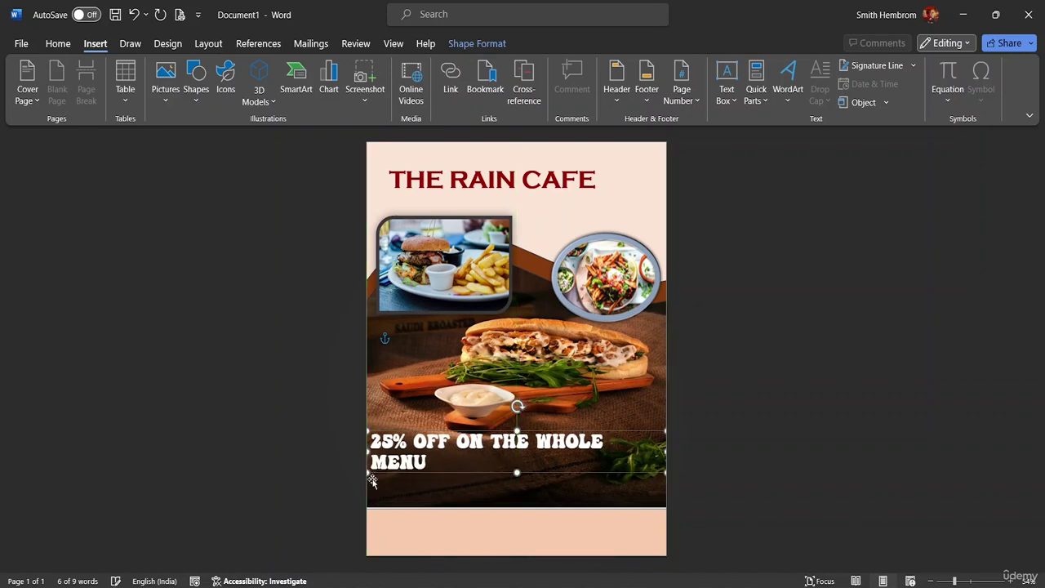
Draw a full-width 21.53 × 2.11 cm text box below the offer text and start typing.
click(727, 92)
click(742, 144)
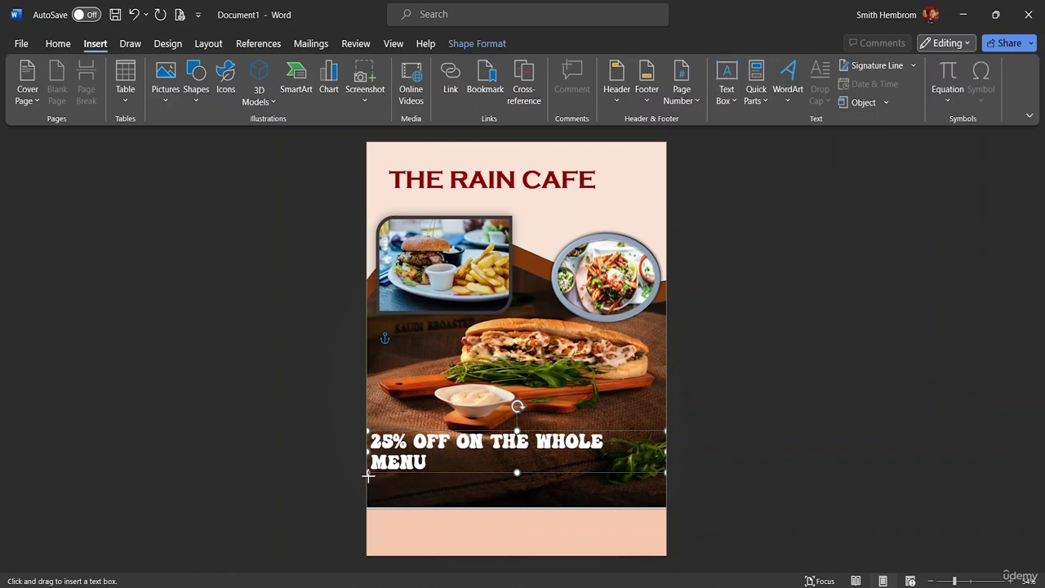
drag(368, 506, 666, 508)
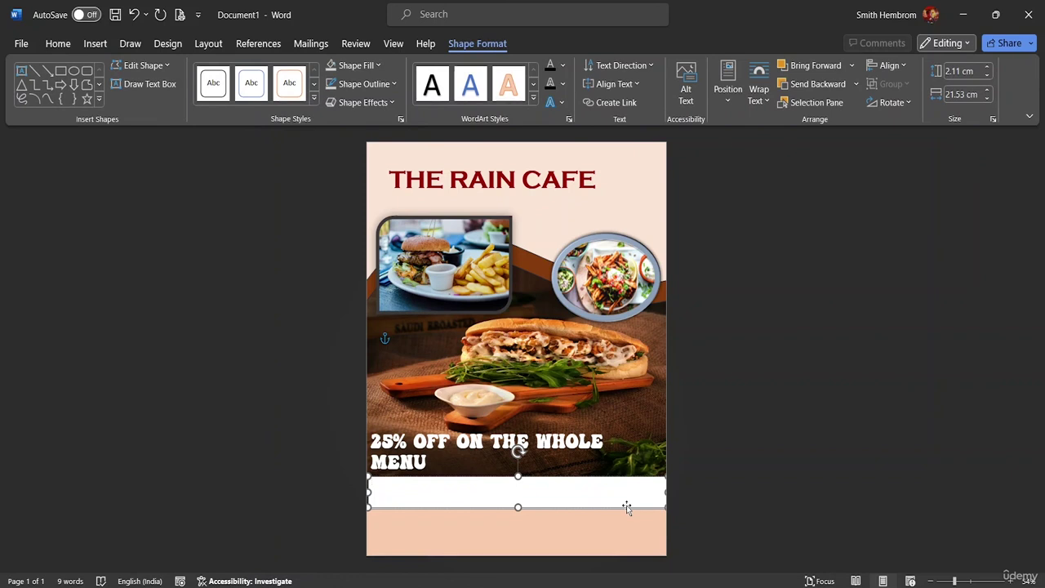
text(*)
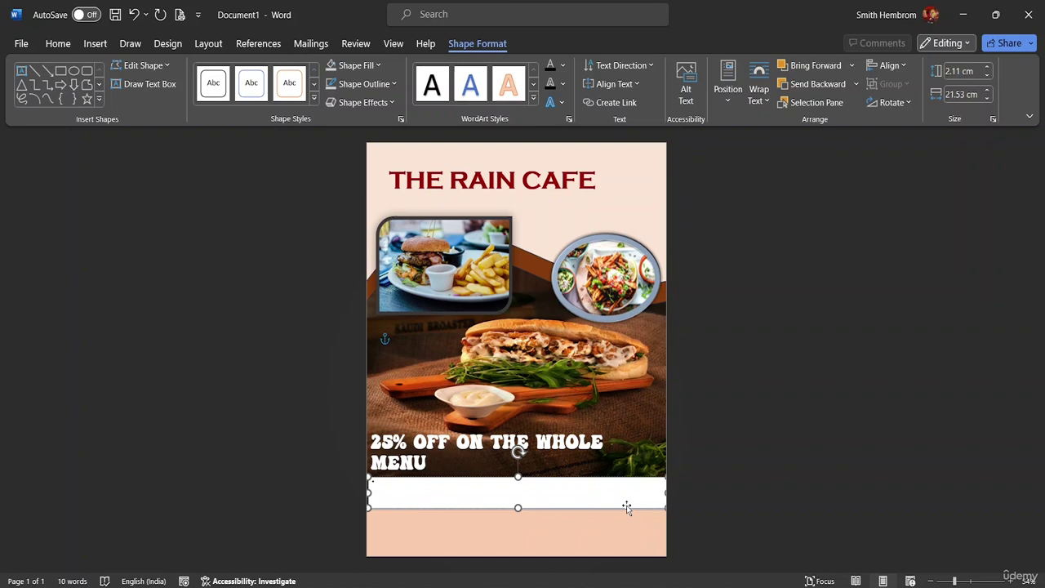
text(o)
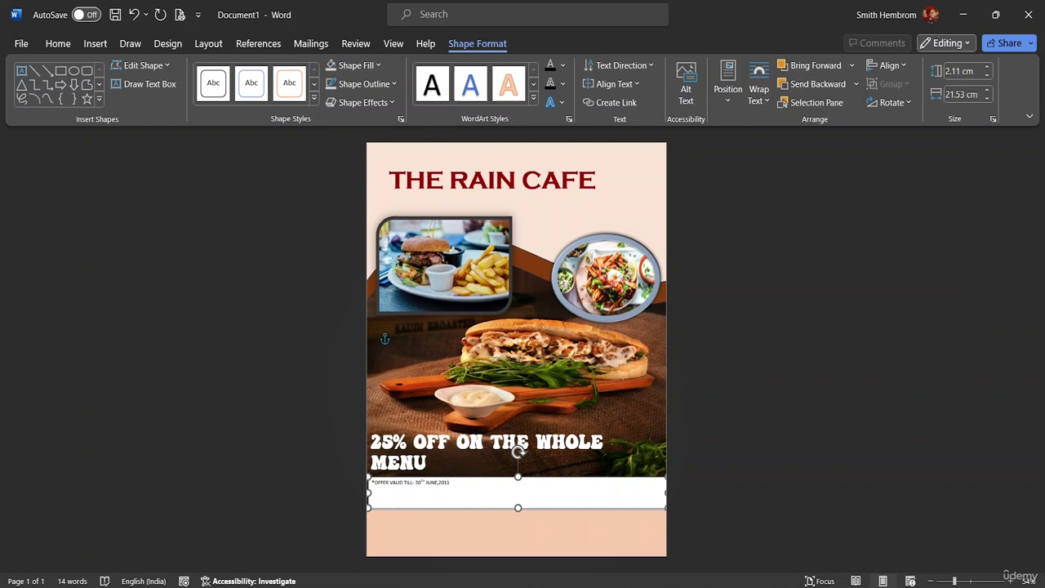
Make the offer-validity date line 18 pt with a yellow highlight.
drag(457, 482, 371, 479)
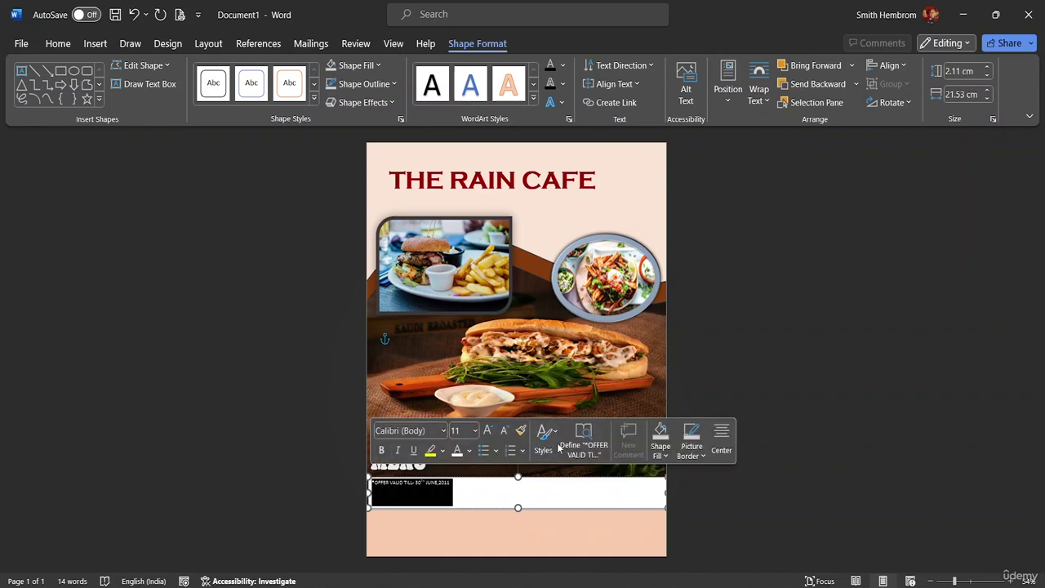
click(473, 431)
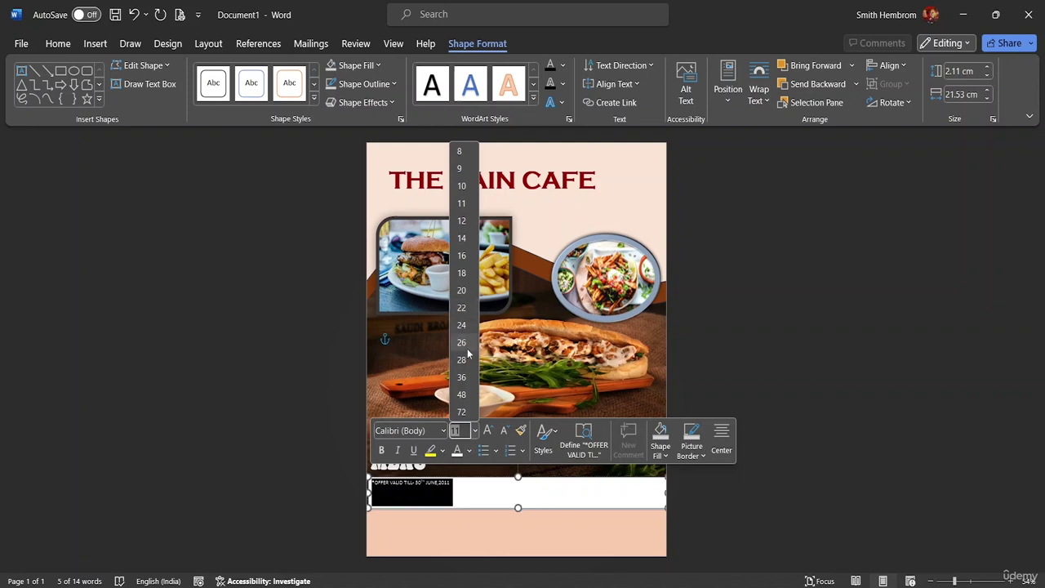
click(460, 275)
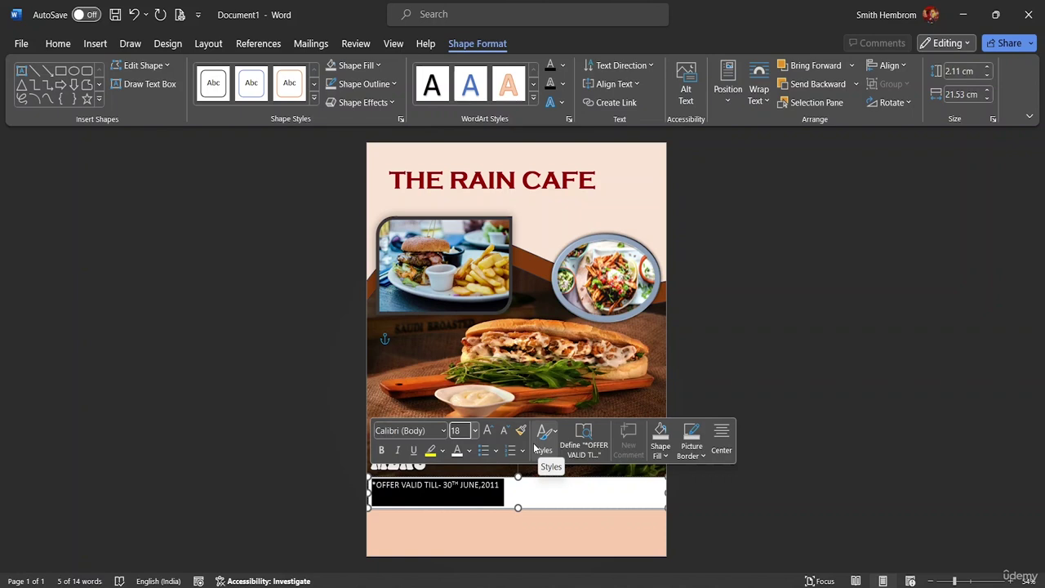
click(442, 451)
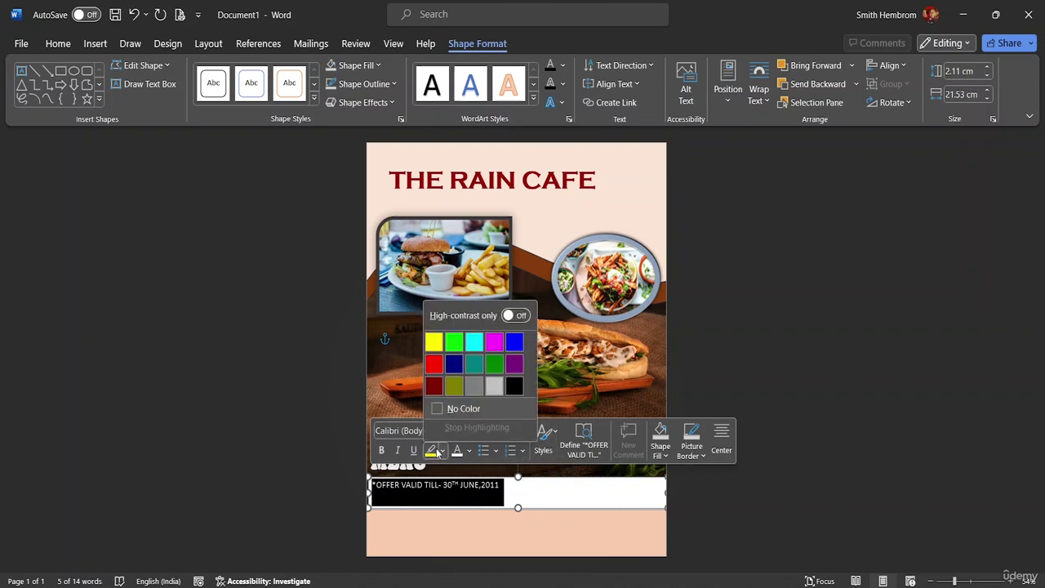
click(434, 343)
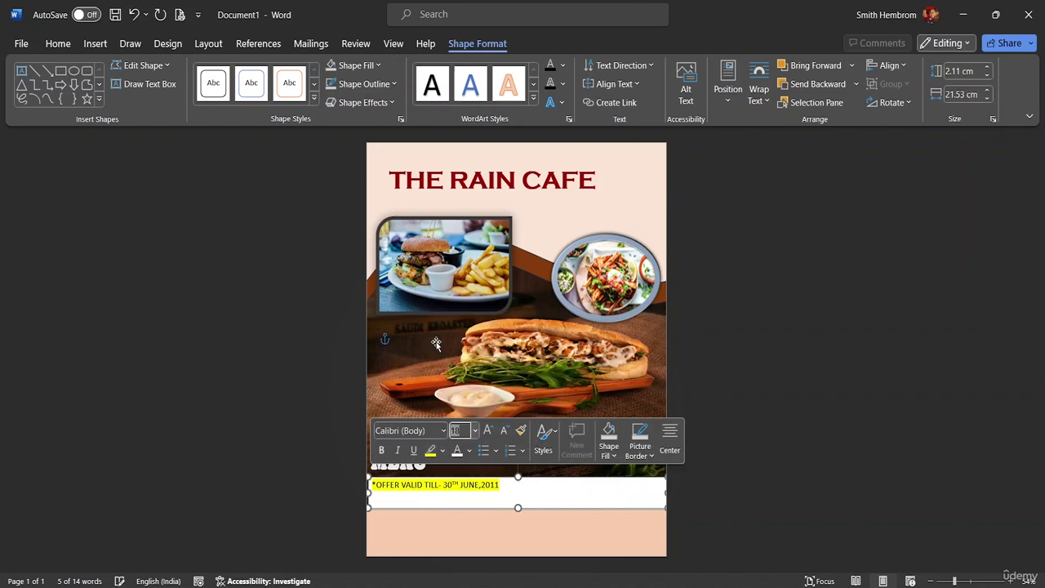
Set the date text box to No Fill and No Outline, then nudge the food background picture down.
double_click(474, 46)
click(462, 42)
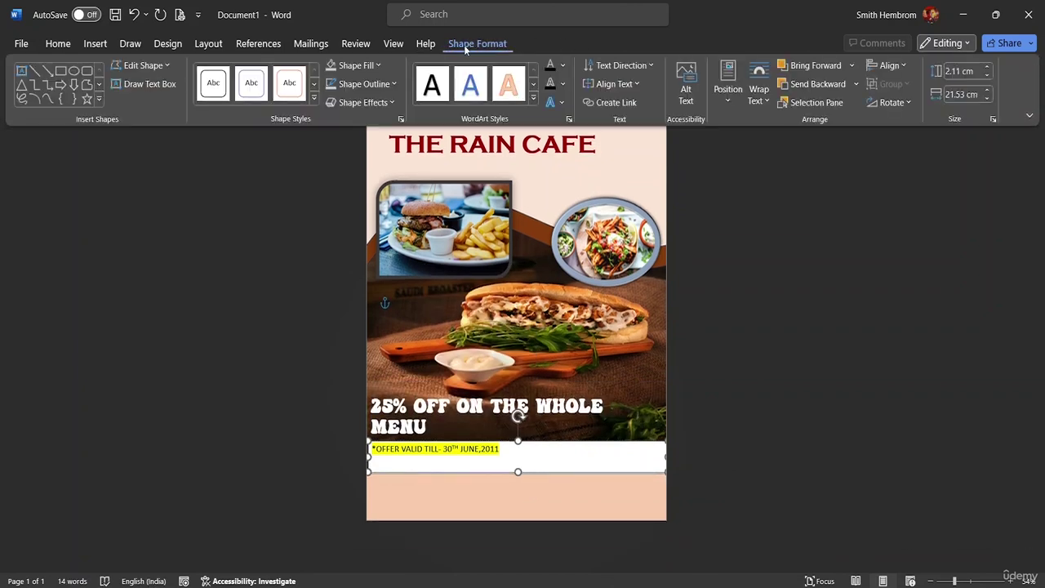
click(357, 66)
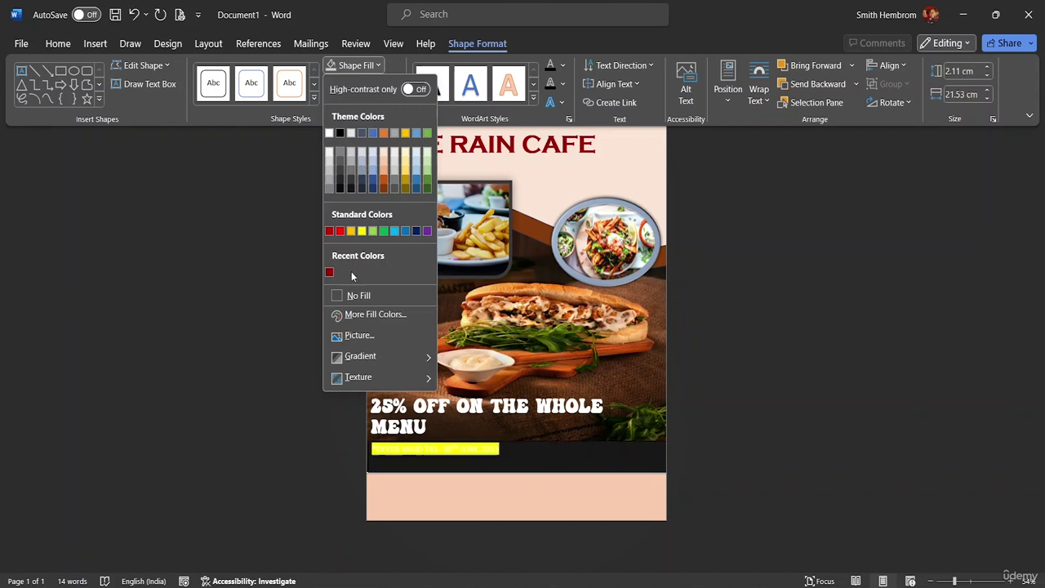
click(348, 296)
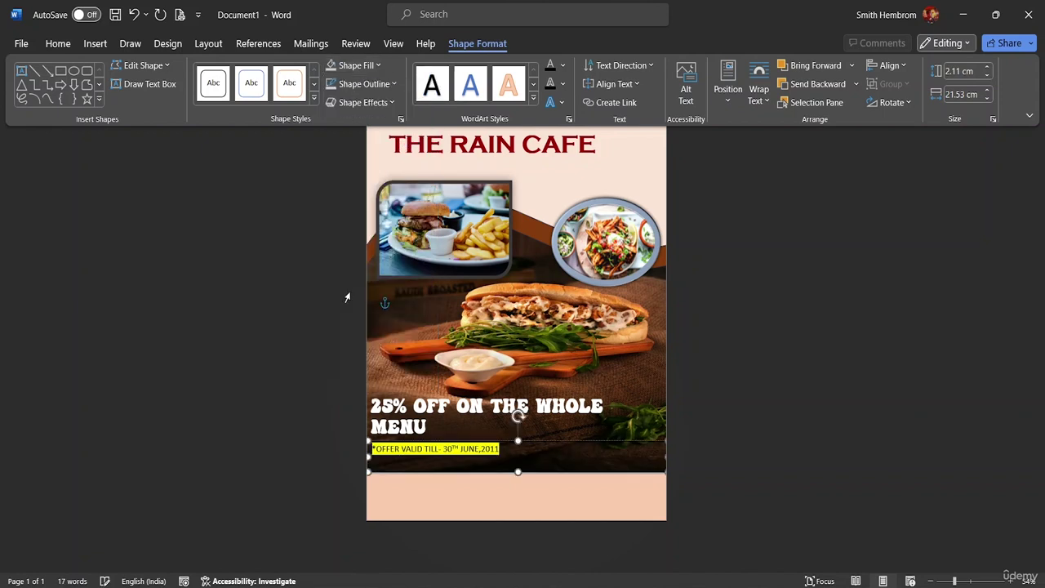
click(364, 84)
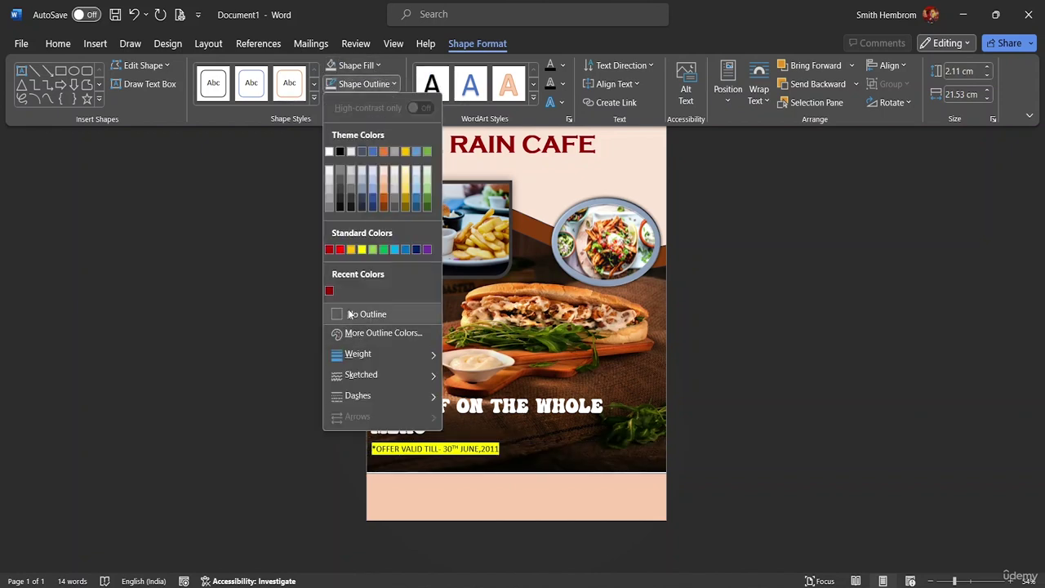
click(366, 313)
click(531, 463)
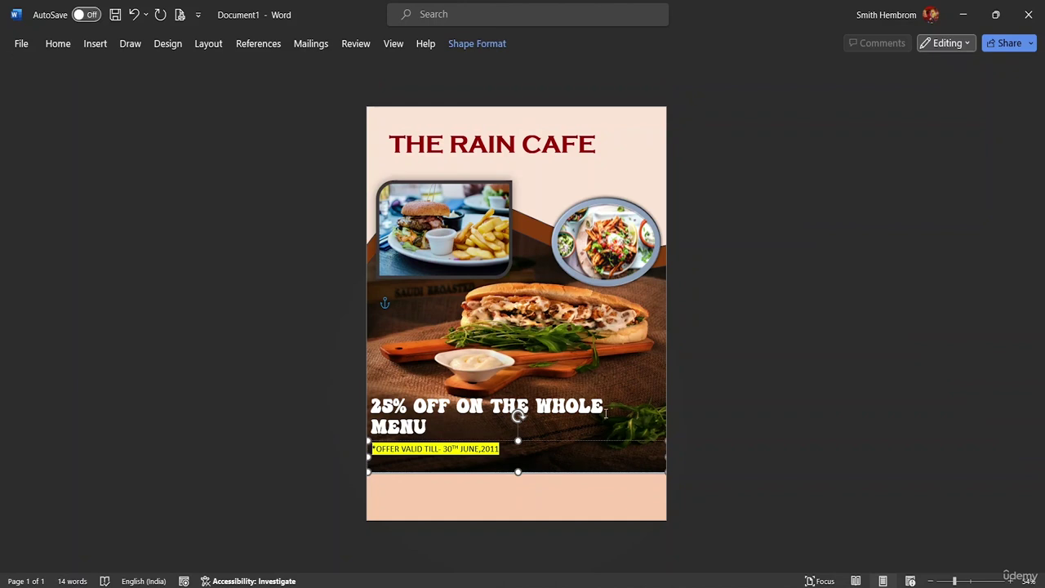
click(539, 307)
drag(538, 309, 534, 310)
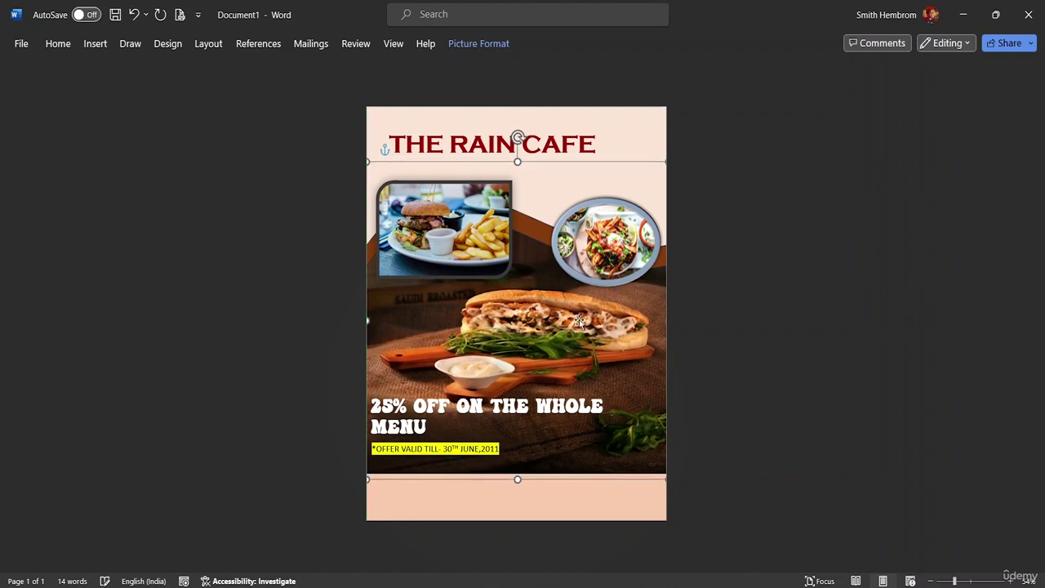
Choose Draw Text Box from the Insert tab's Text Box menu to add a custom box.
click(703, 330)
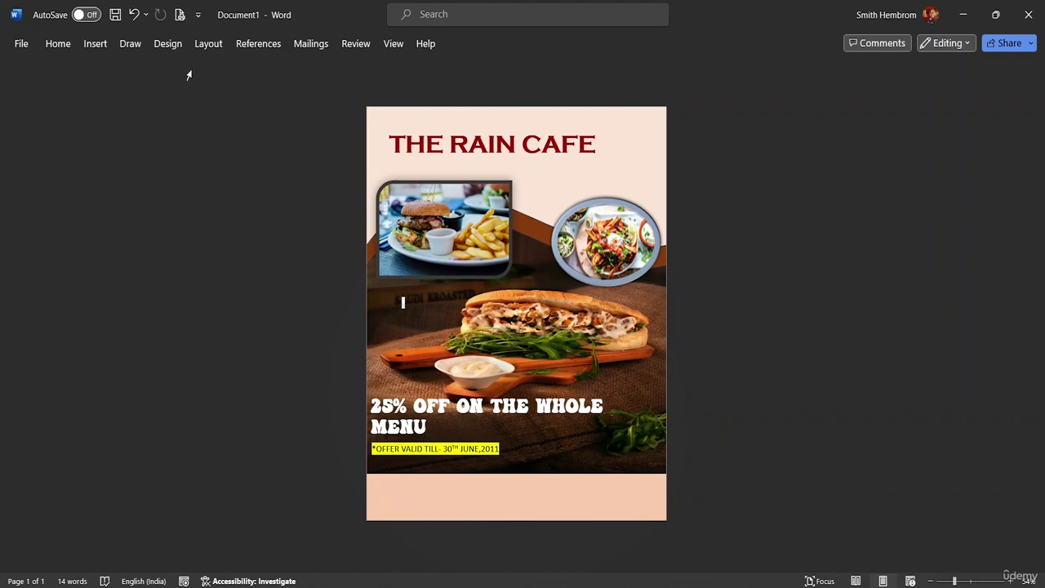
click(93, 45)
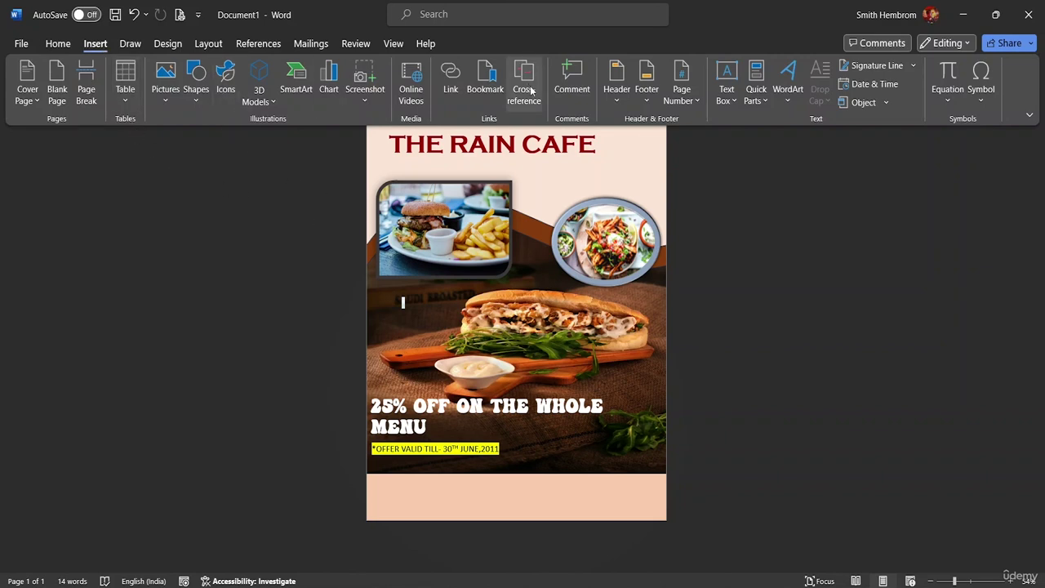
right_click(722, 104)
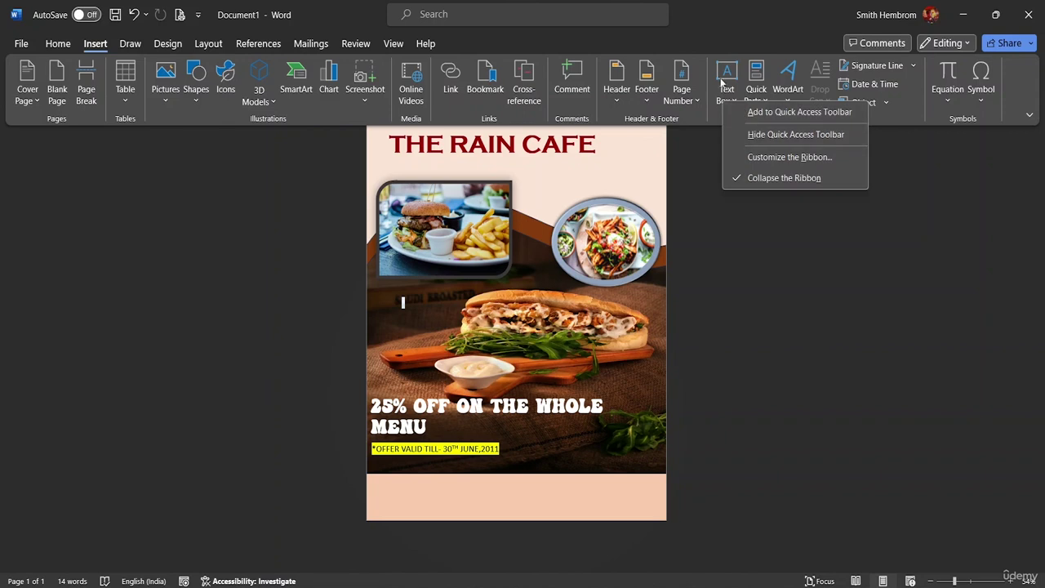
click(724, 102)
right_click(734, 103)
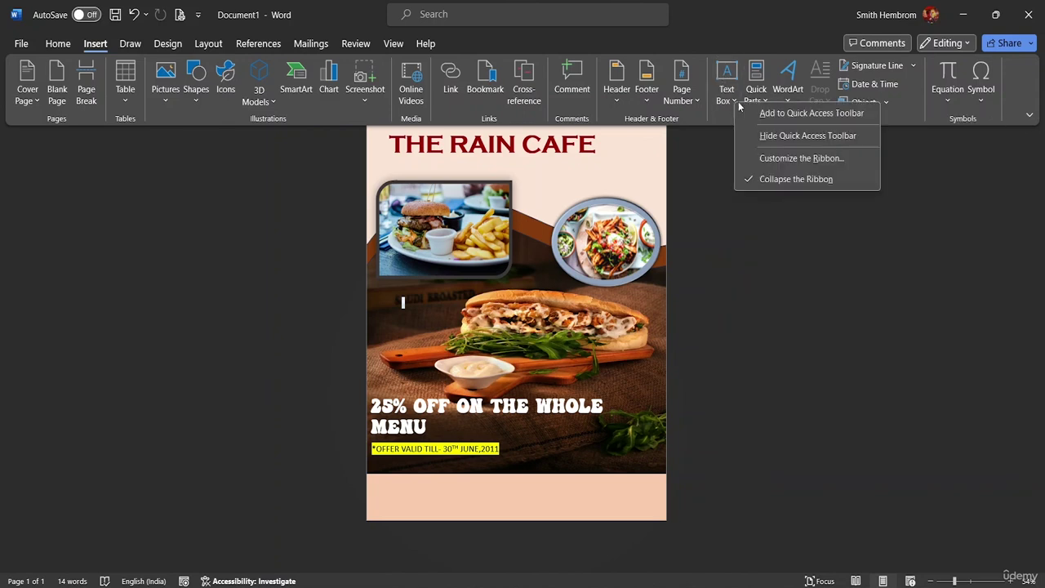
click(734, 103)
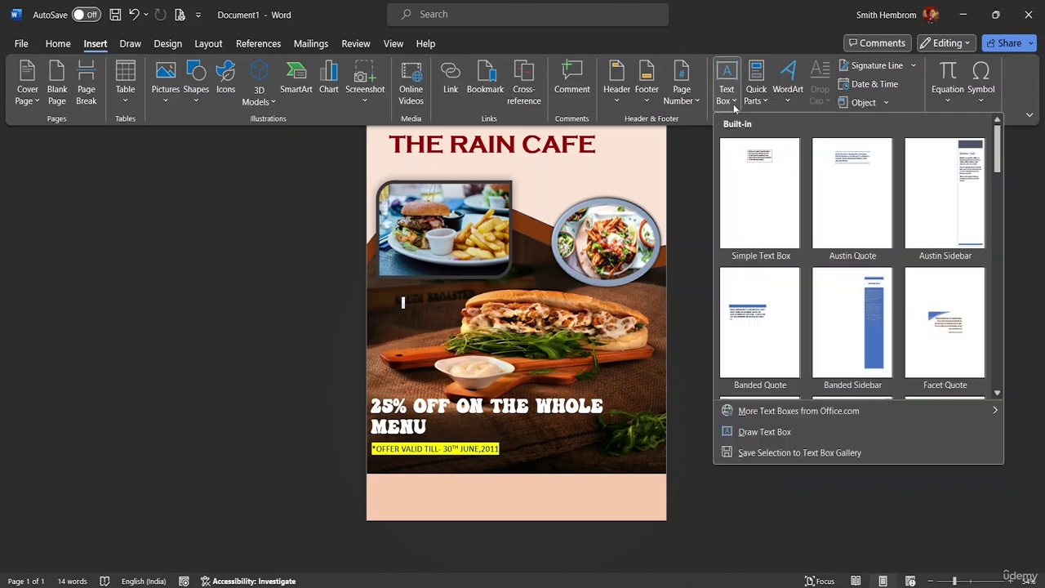
click(761, 430)
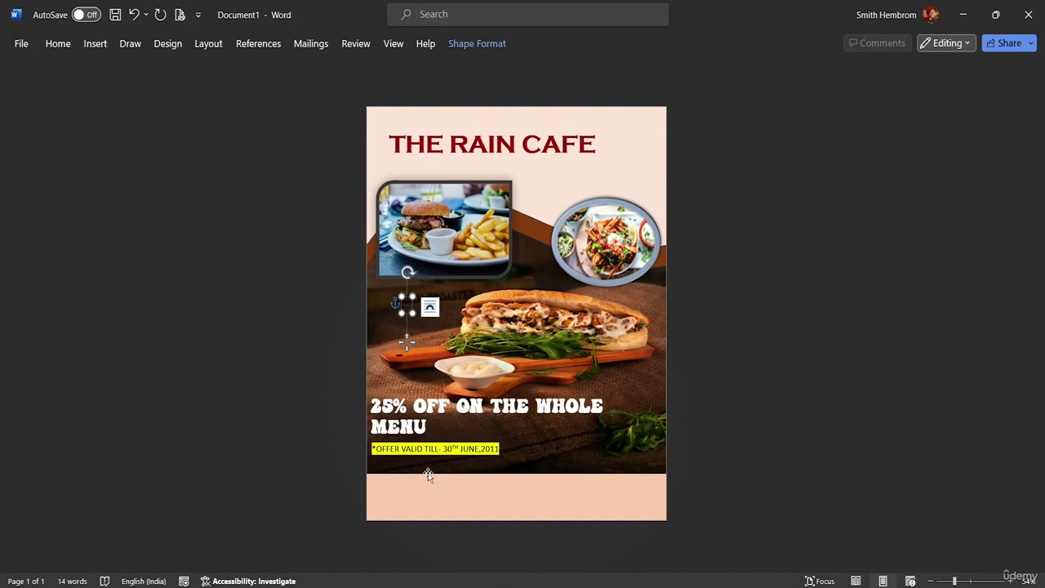
Widen the new text box and move it up over the THE RAIN CAFE title line.
drag(411, 307, 641, 346)
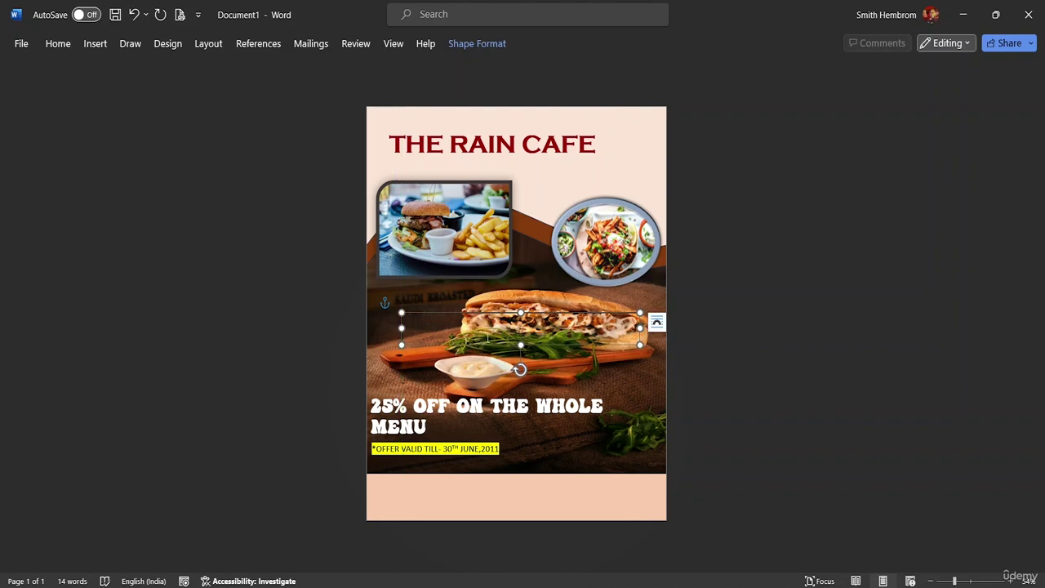
drag(496, 345, 463, 479)
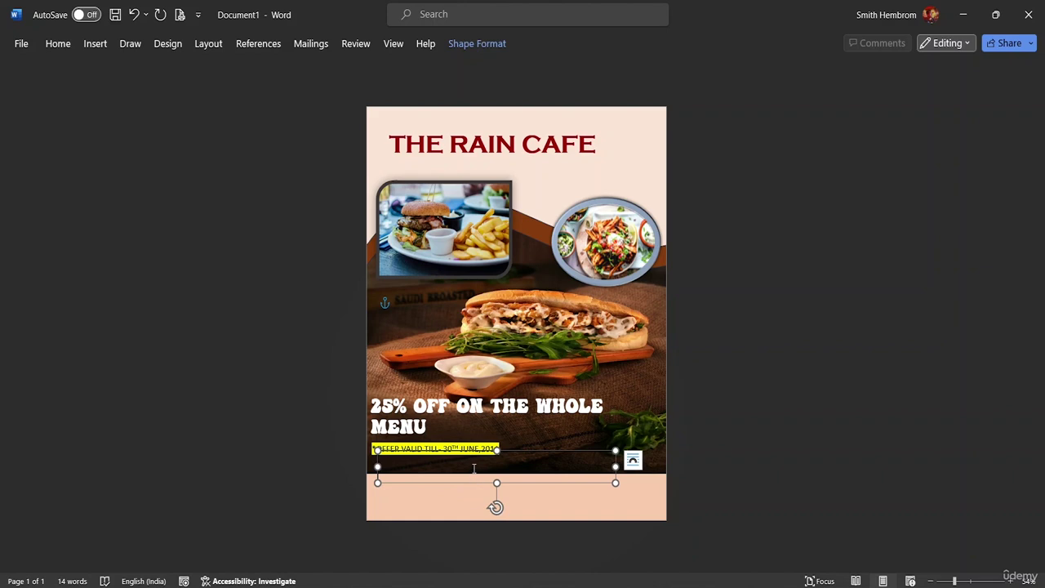
click(519, 483)
mouse_move(519, 483)
mouse_down()
mouse_move(520, 509)
mouse_move(512, 496)
mouse_up()
drag(515, 462, 553, 209)
drag(555, 169, 565, 114)
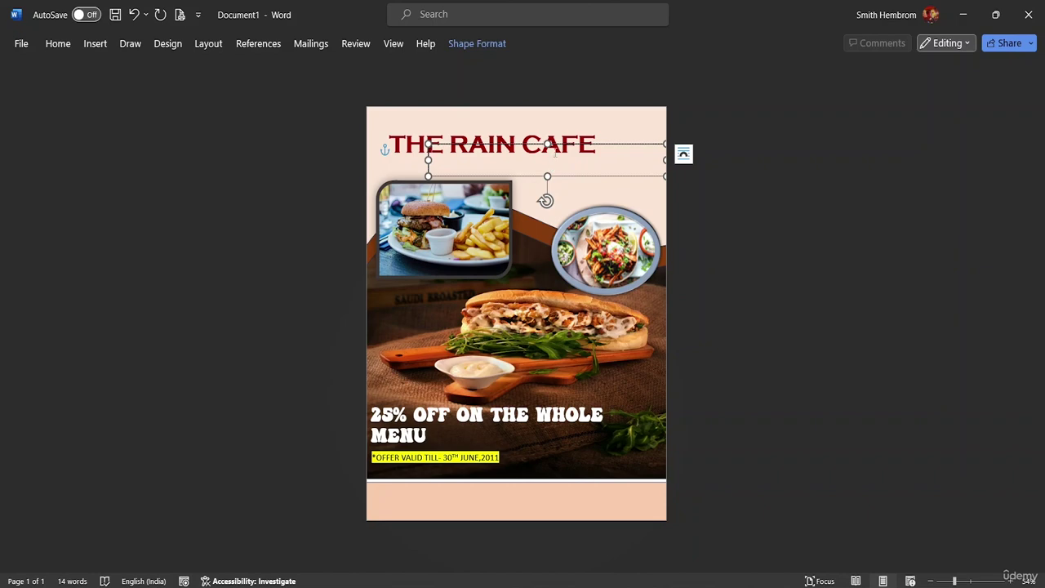
Give the title-line text box No Fill and No Outline.
click(476, 45)
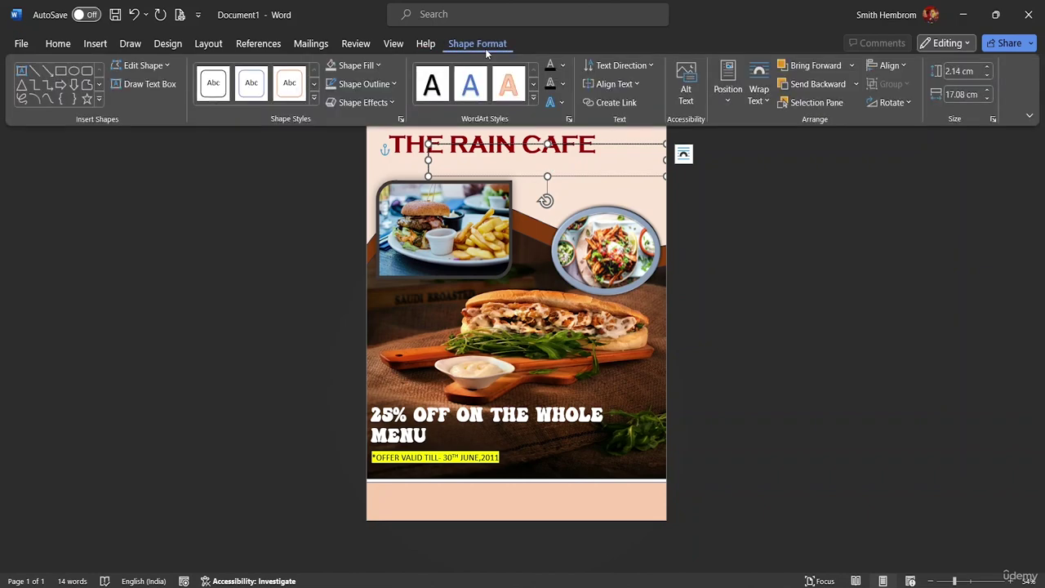
click(360, 66)
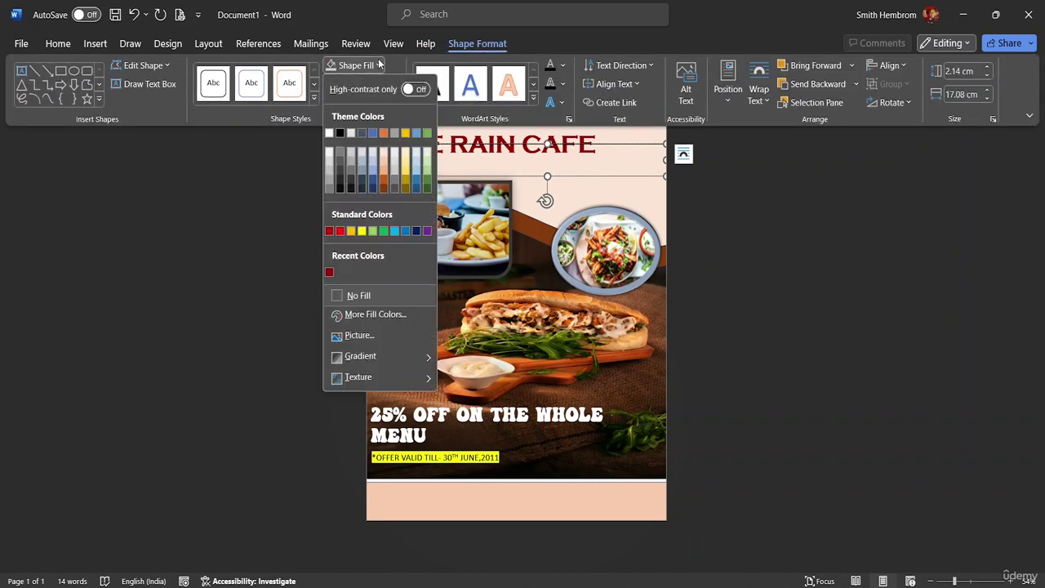
click(364, 290)
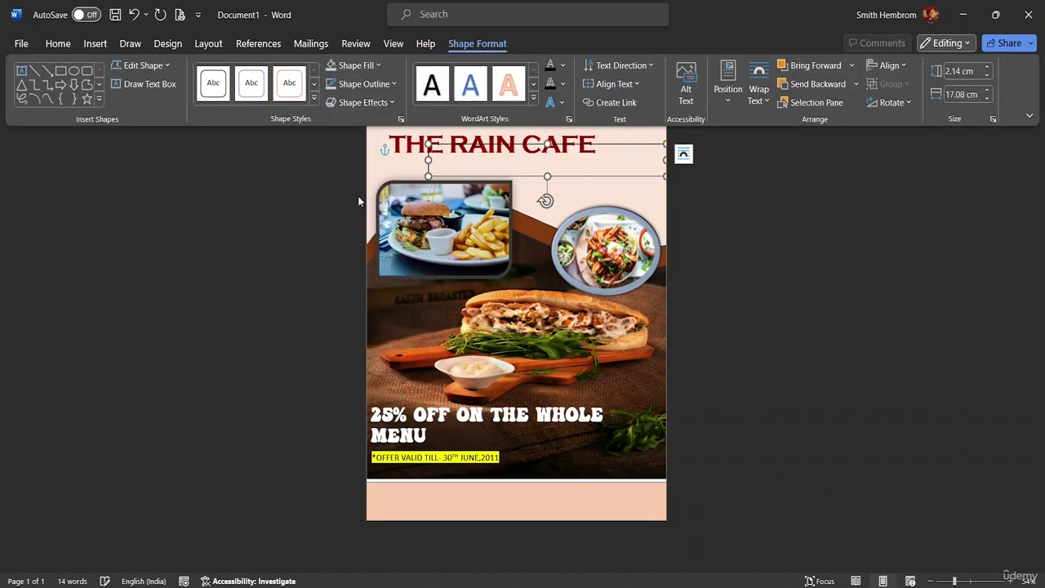
click(379, 84)
click(364, 315)
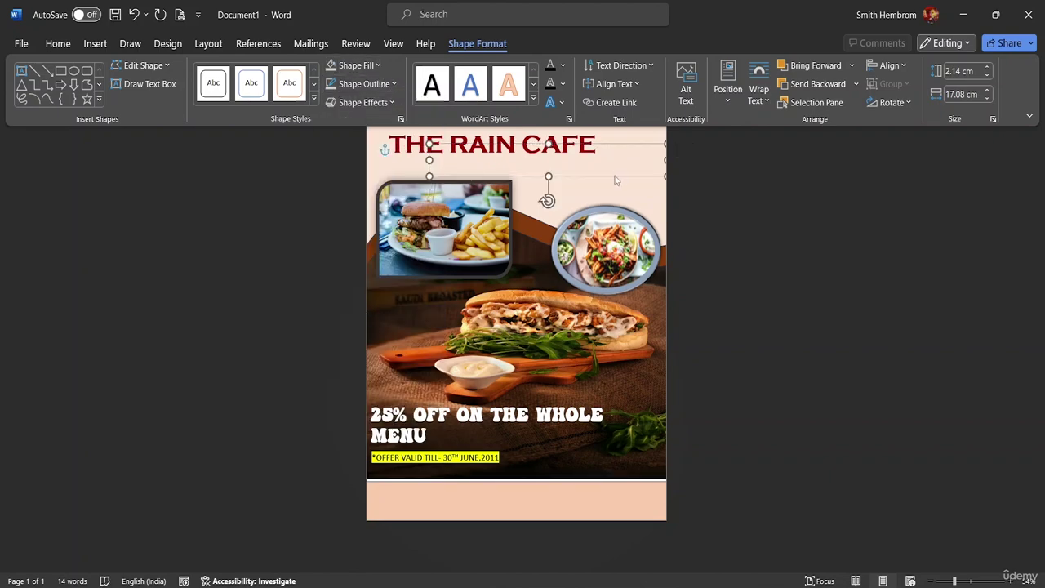
key(ctrl+F1)
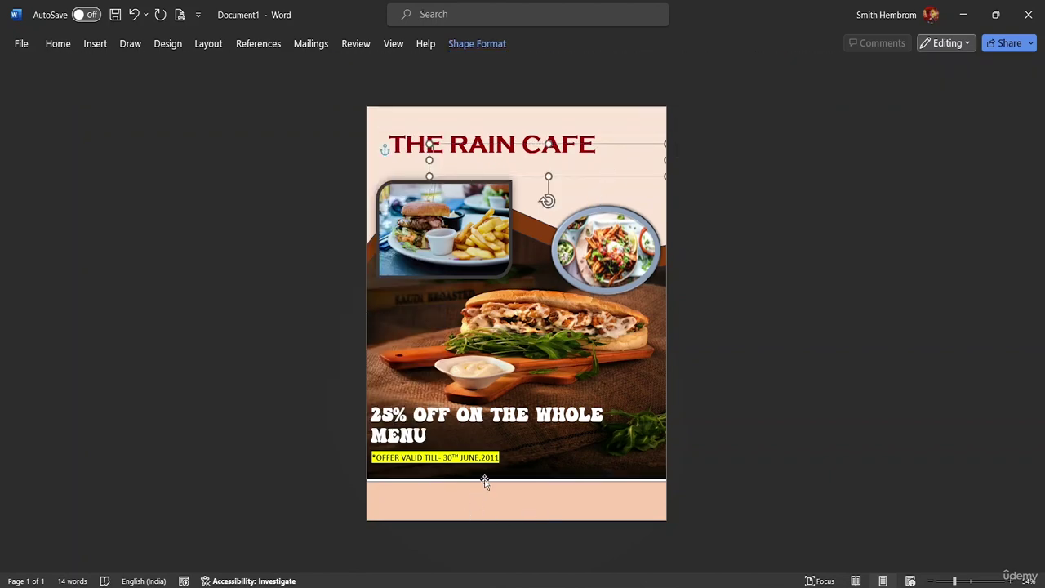
click(549, 438)
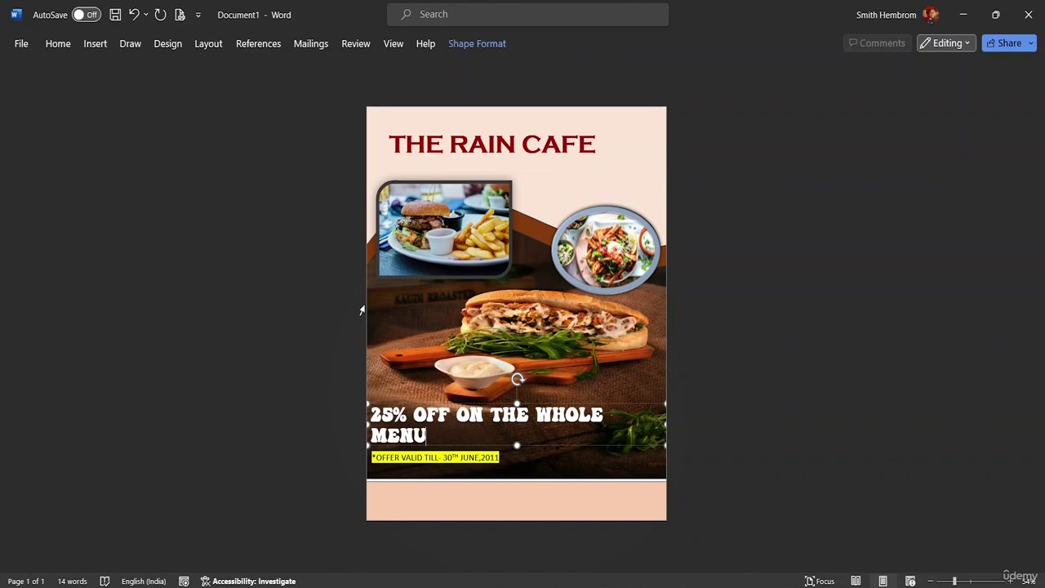
Nudge the large food background picture slightly down.
click(398, 297)
drag(396, 321, 394, 347)
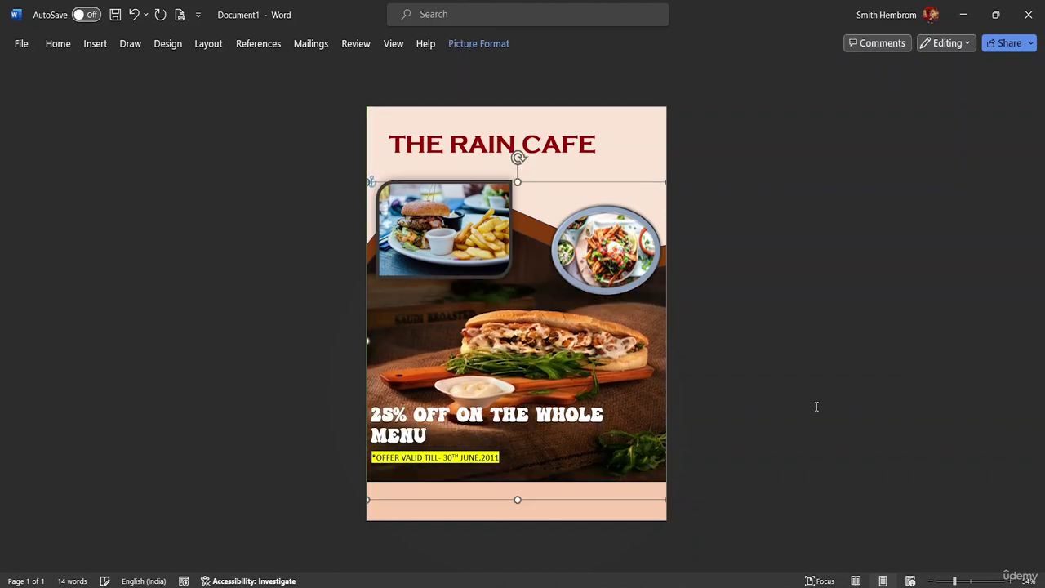
click(742, 378)
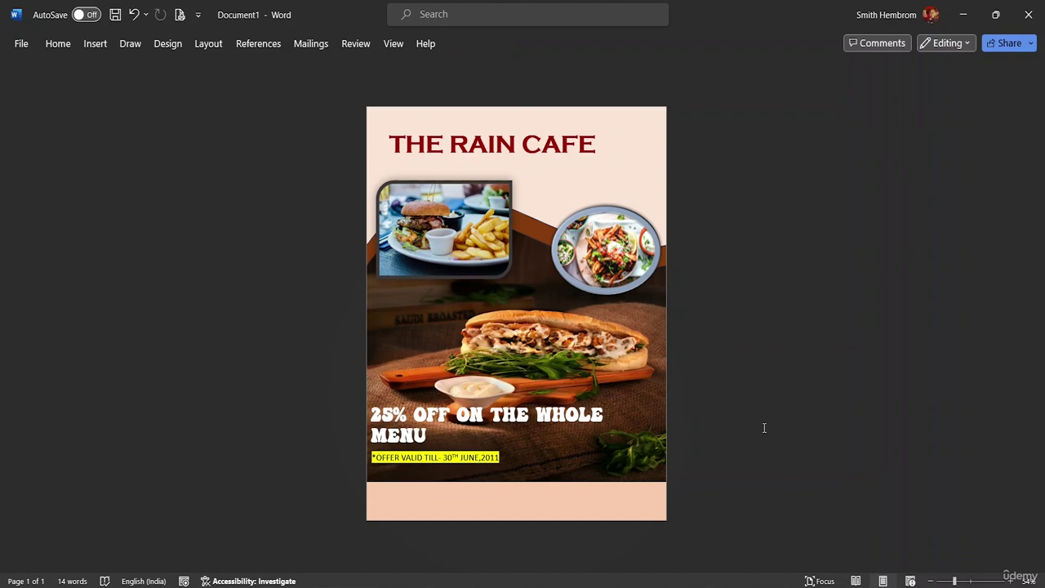
Draw a text box along the page's bottom-left edge and place the caret inside it.
click(94, 43)
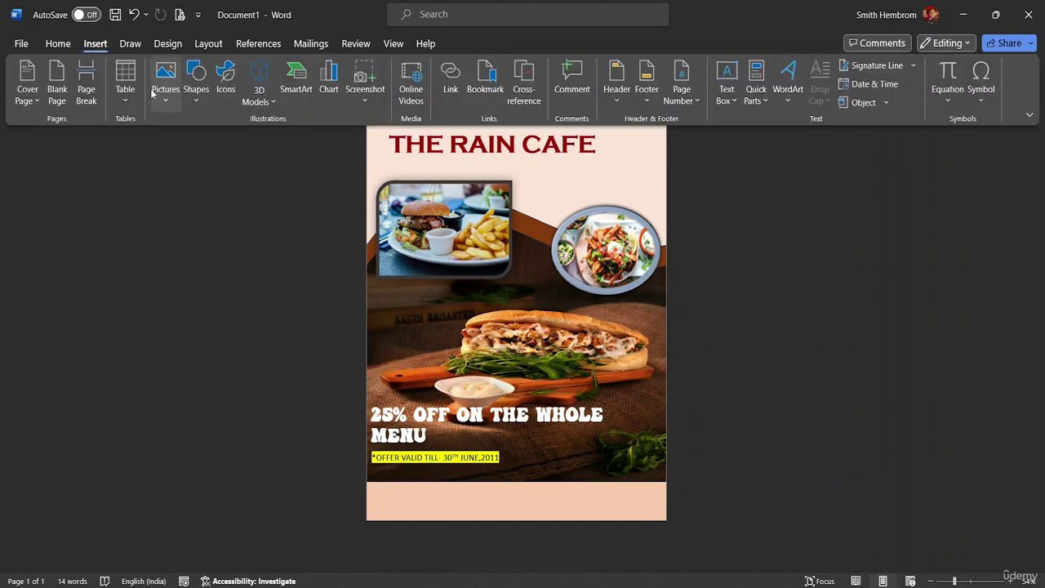
click(197, 103)
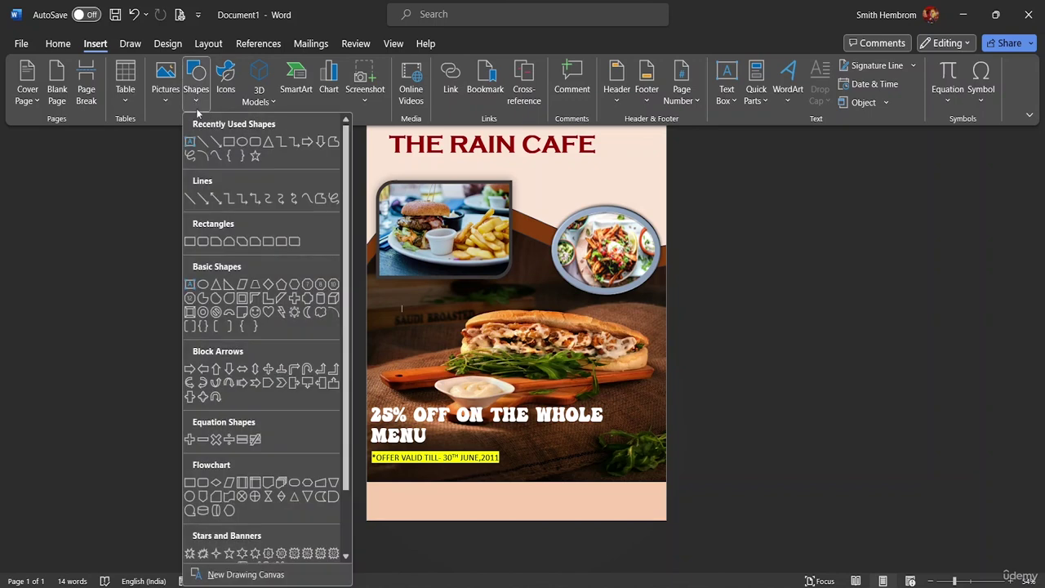
click(190, 141)
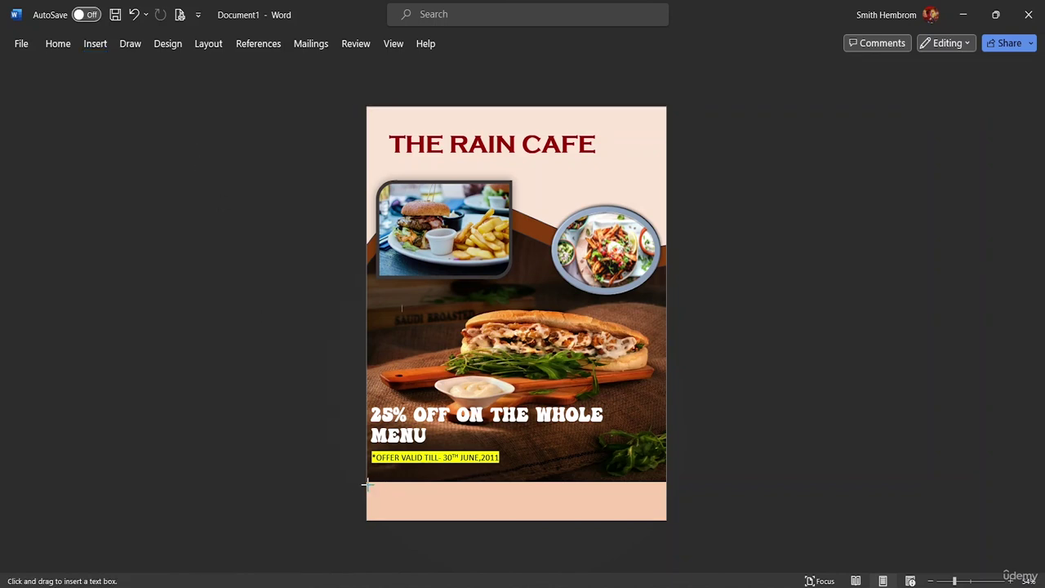
mouse_move(366, 483)
mouse_down()
mouse_move(401, 507)
mouse_move(516, 520)
mouse_up()
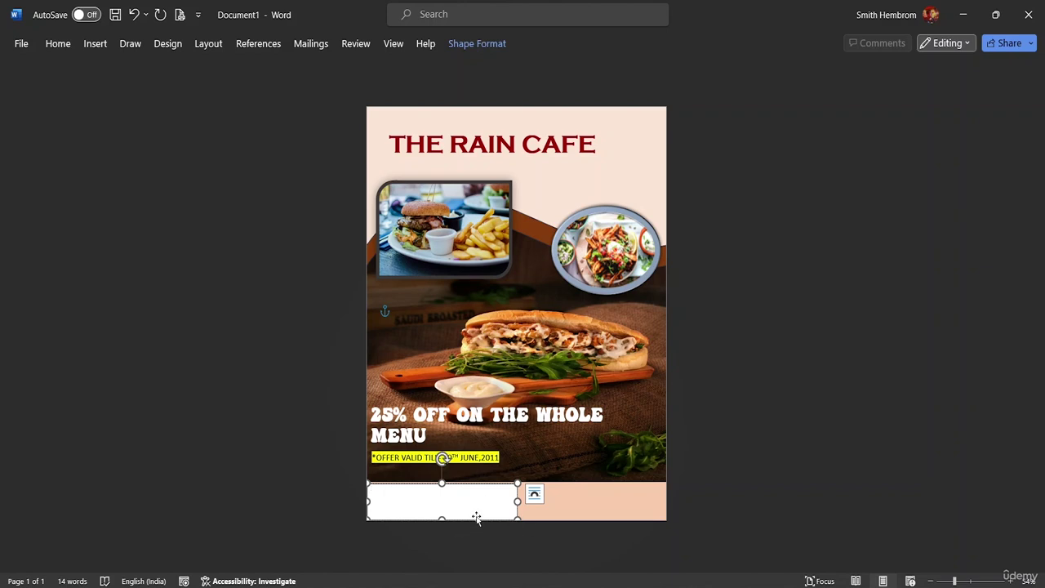
mouse_move(477, 518)
mouse_down()
mouse_move(503, 503)
mouse_move(476, 504)
mouse_up()
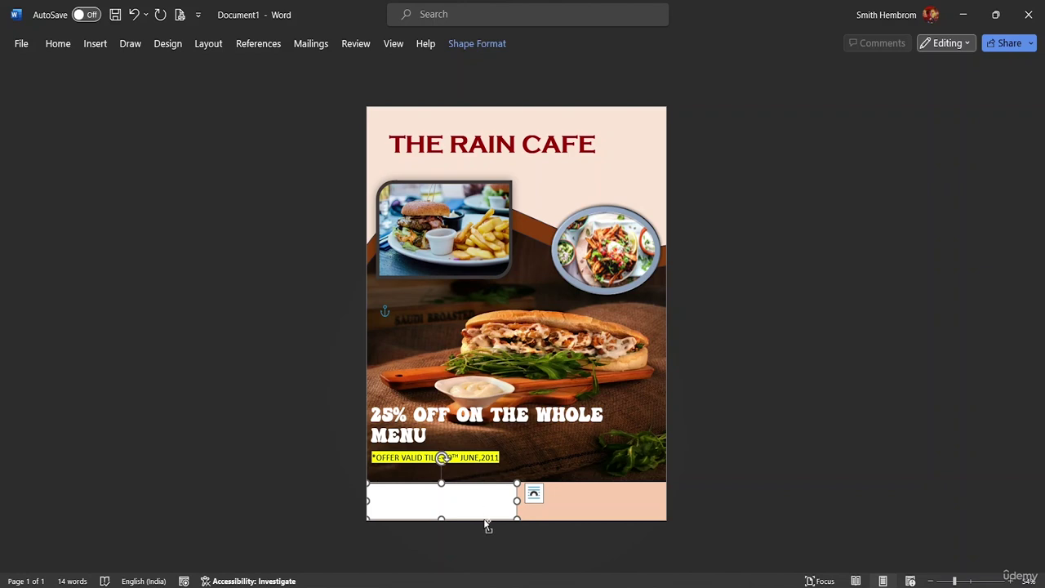
click(482, 513)
key(ctrl+shift+F2)
Type the cafe's contact e-mail address into the bottom text box and select it.
click(472, 512)
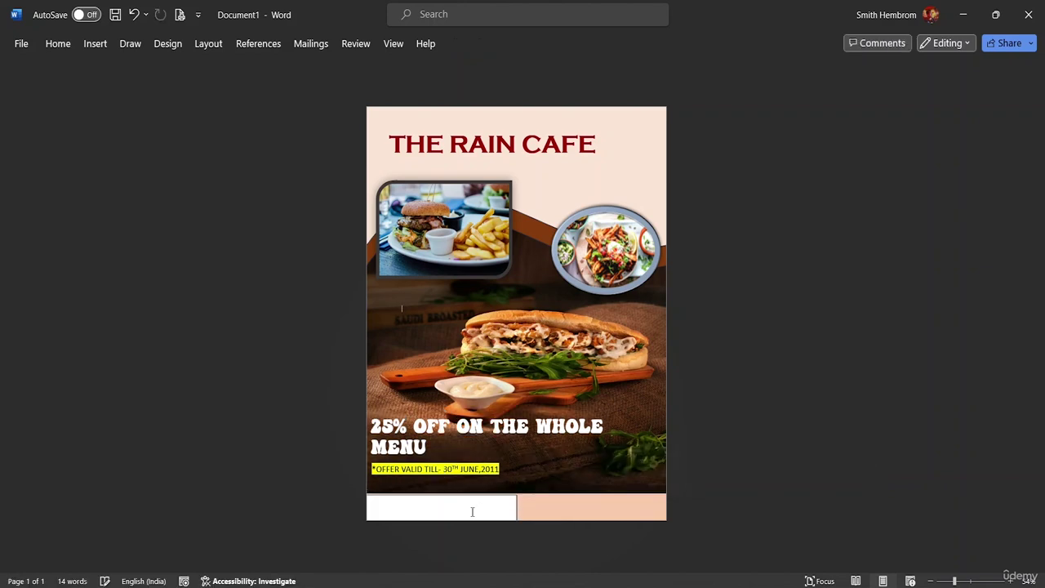
key(ctrl+z)
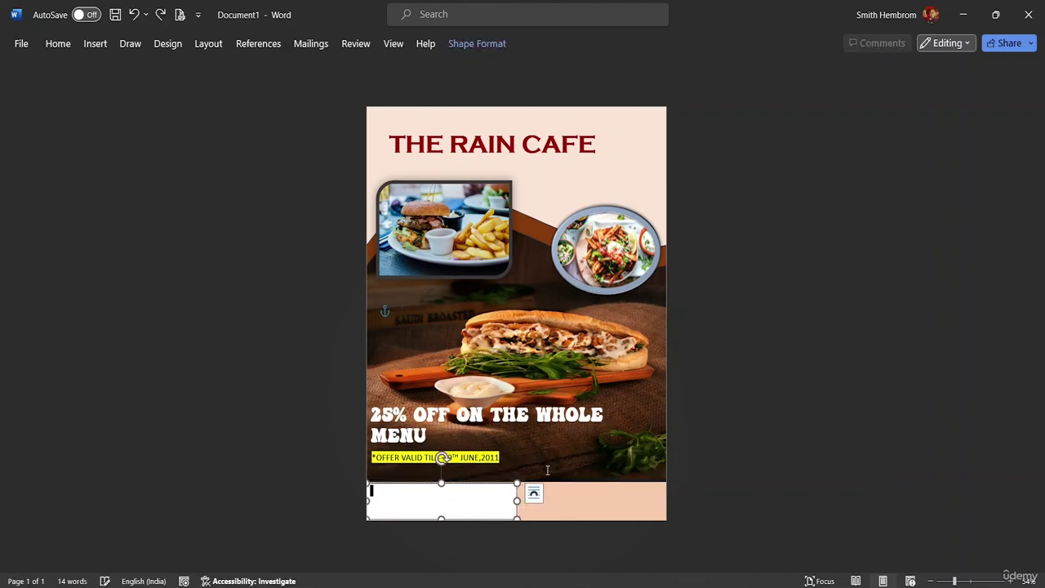
right_click(399, 505)
key(Escape)
drag(423, 501, 369, 502)
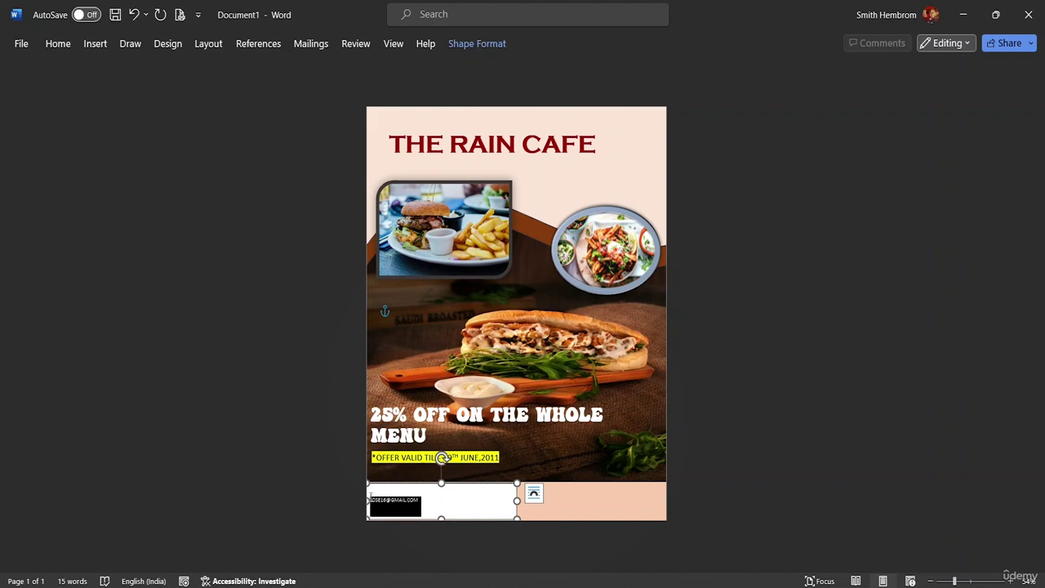
Set the e-mail text to 26 pt and centre it within its box.
click(58, 44)
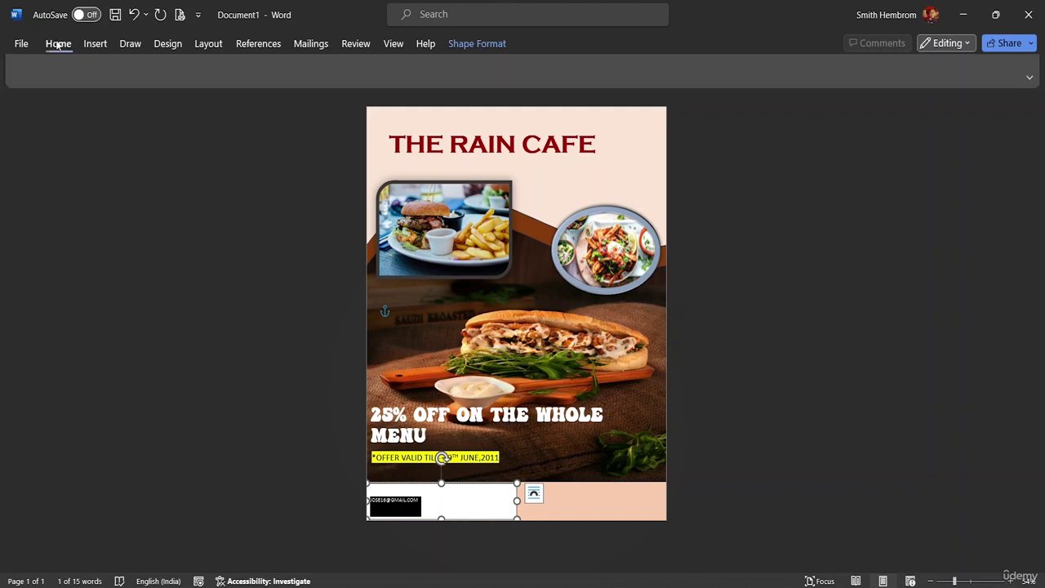
click(240, 71)
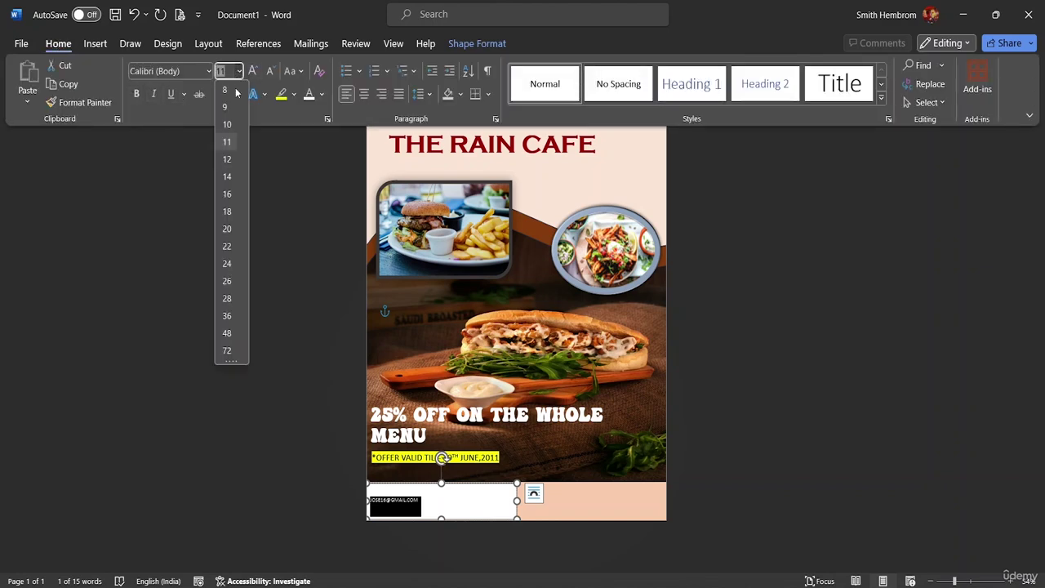
click(221, 285)
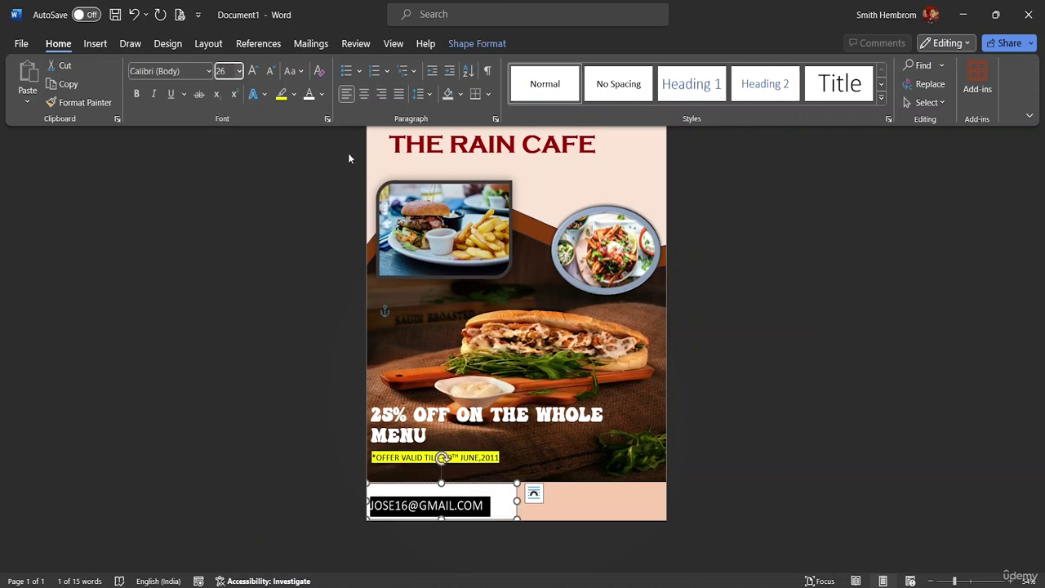
click(364, 95)
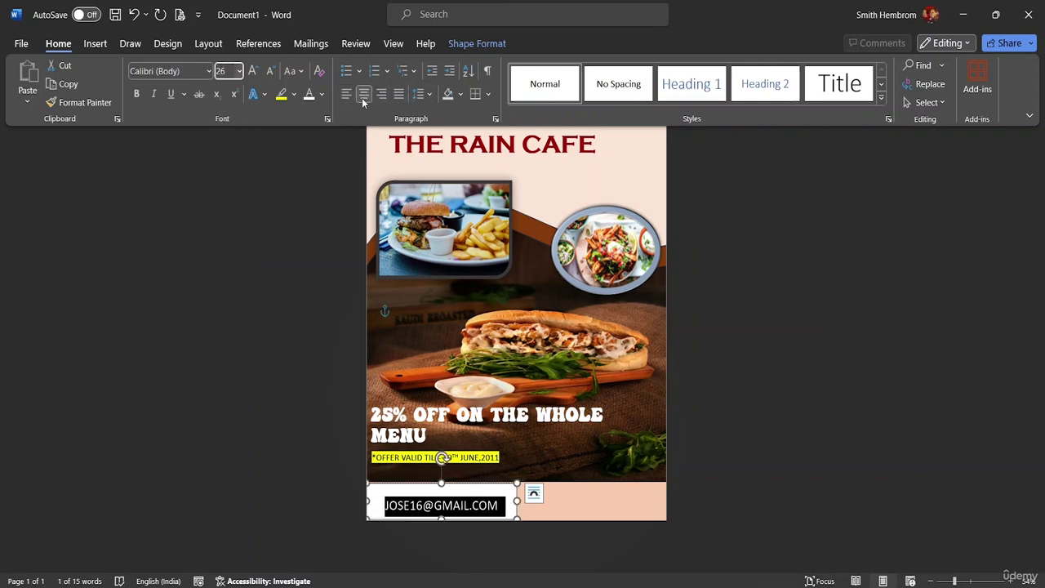
Align the e-mail box to the horizontal centre of the page.
click(462, 44)
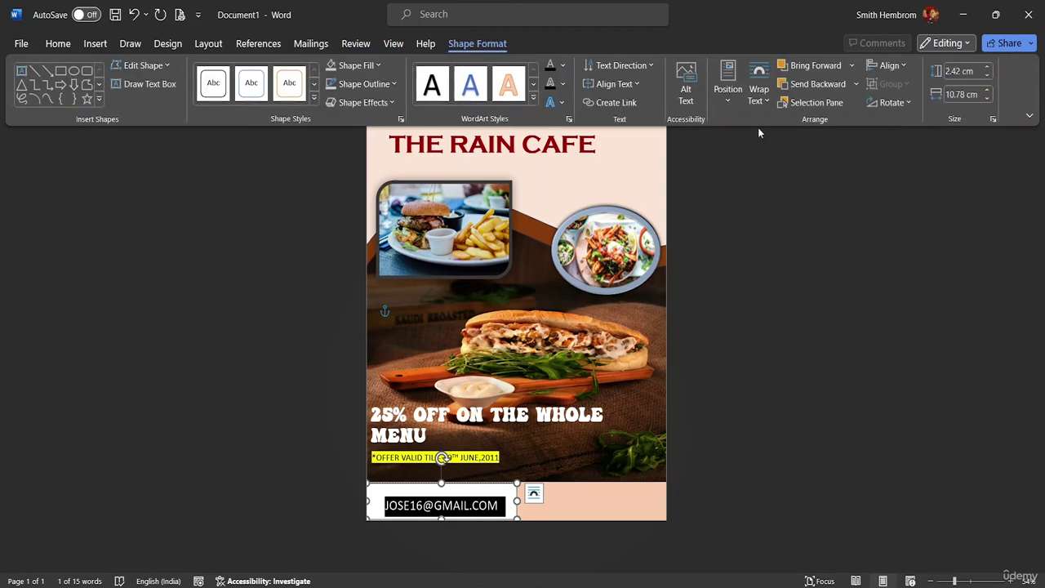
click(902, 66)
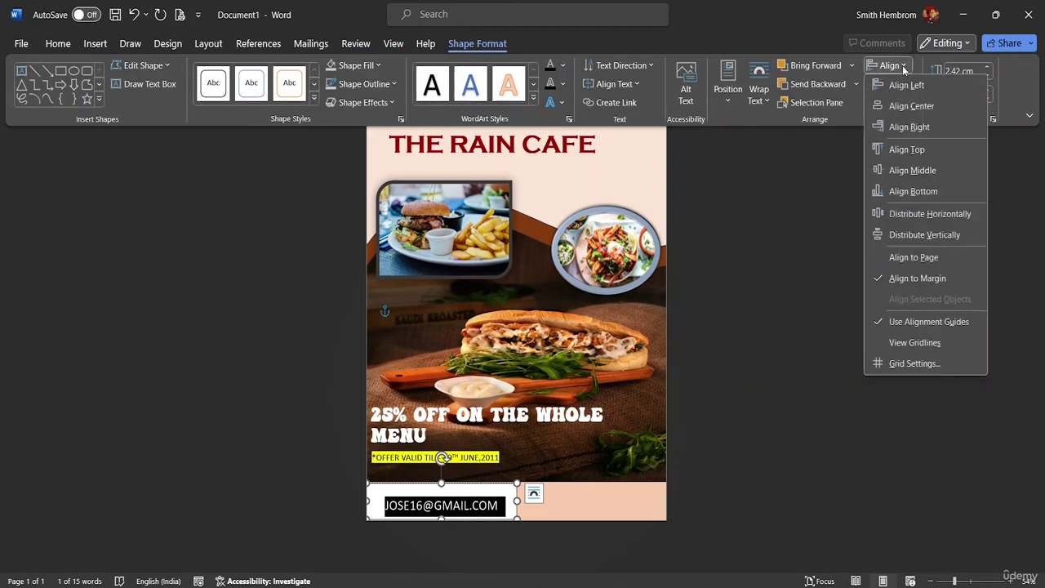
click(905, 107)
click(905, 105)
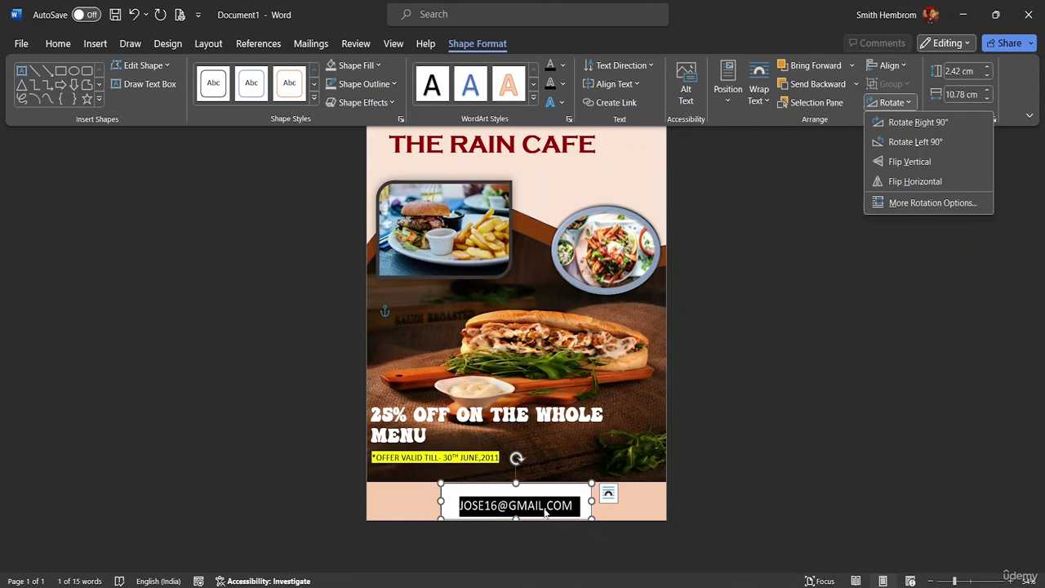
key(Up)
key(Up)
key(Up)
key(Up)
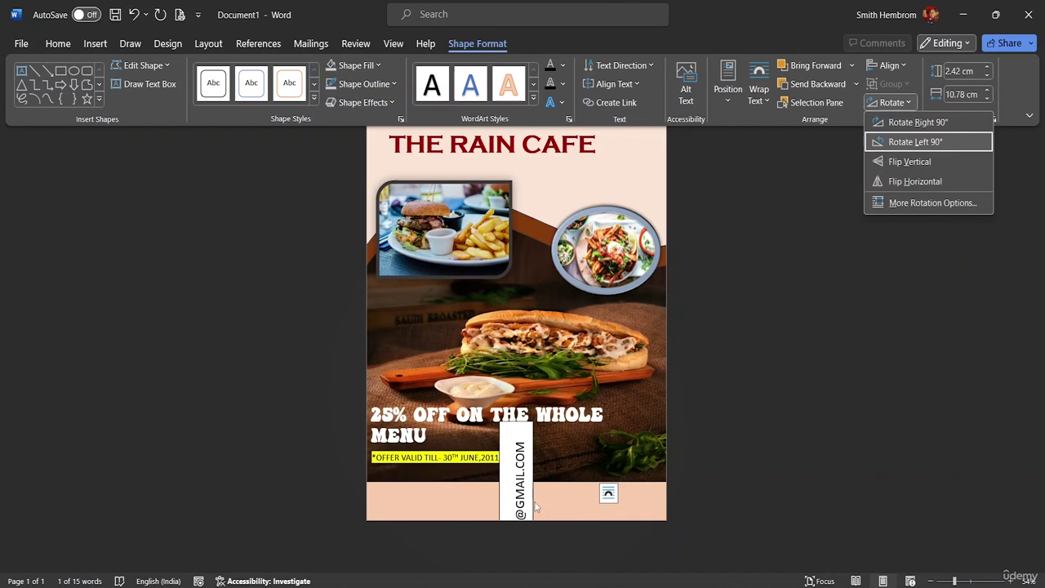
key(Escape)
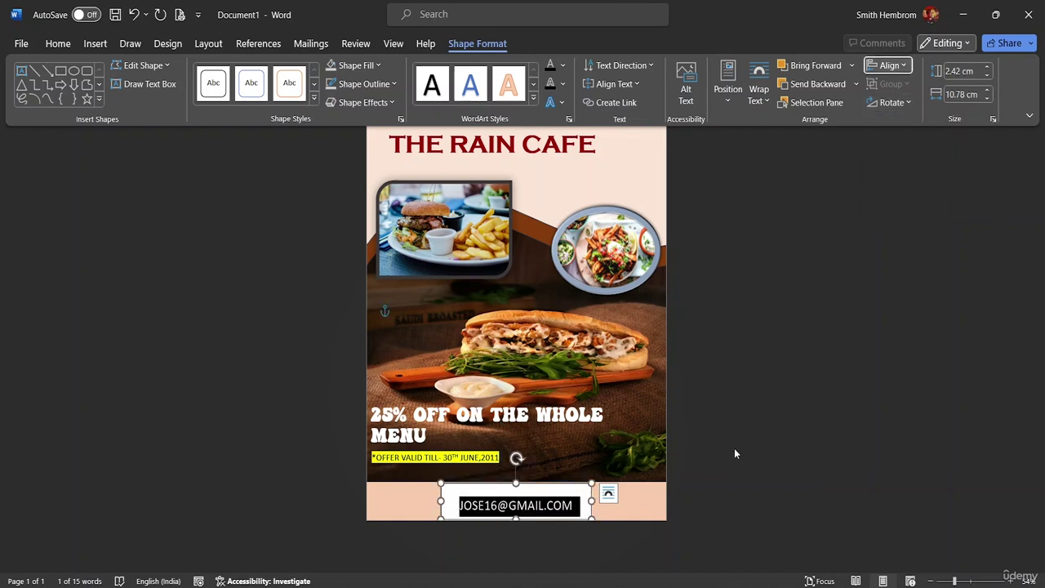
key(ctrl+F1)
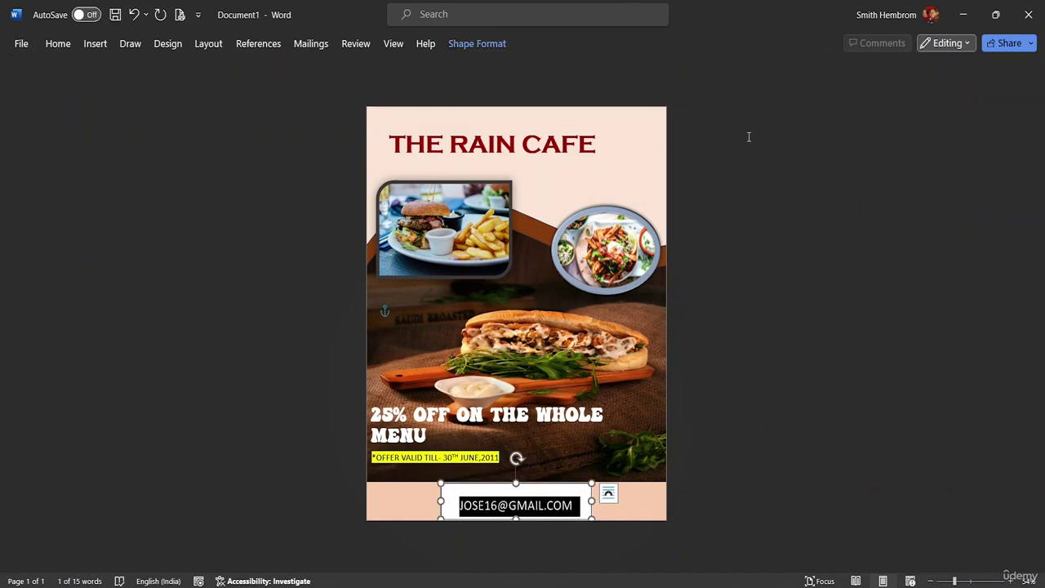
Make the whole e-mail line bold.
click(581, 497)
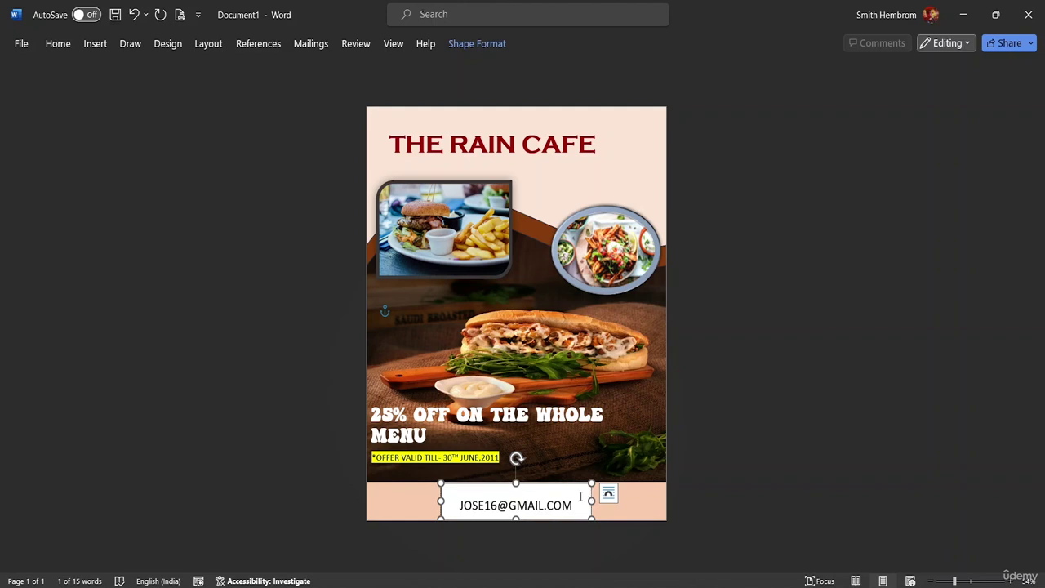
drag(576, 506, 460, 506)
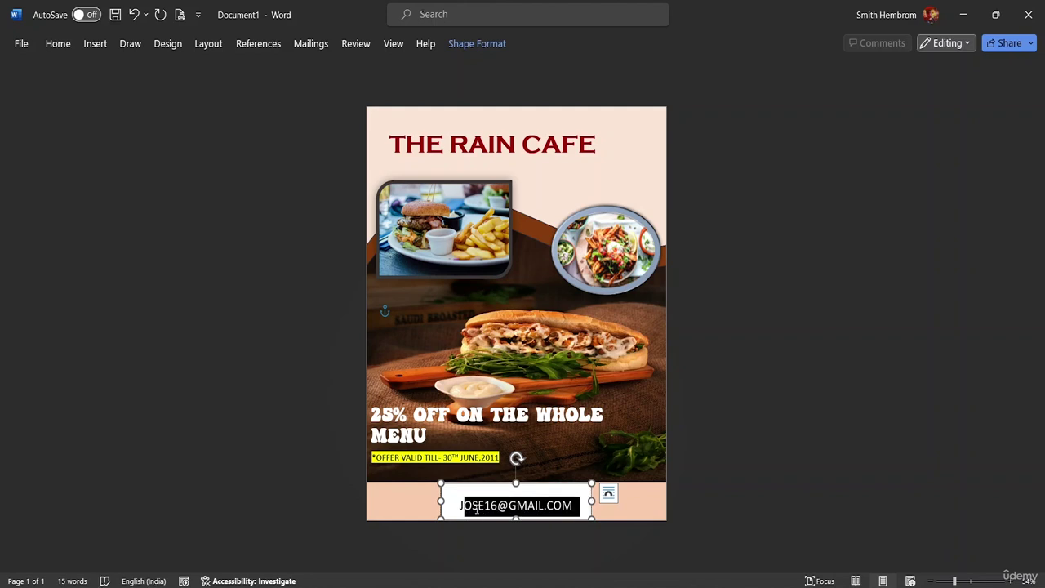
click(536, 523)
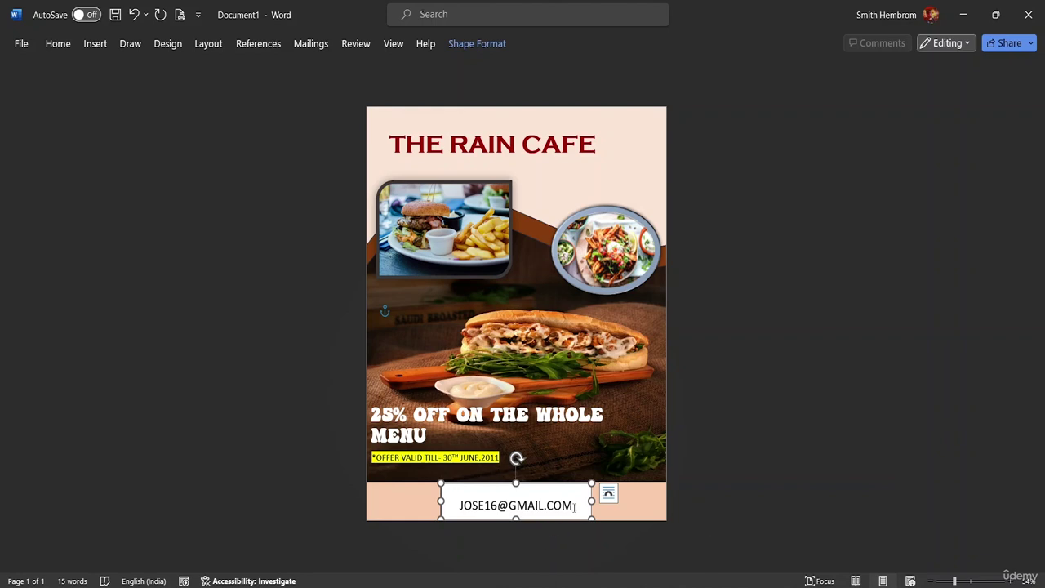
drag(577, 506, 441, 504)
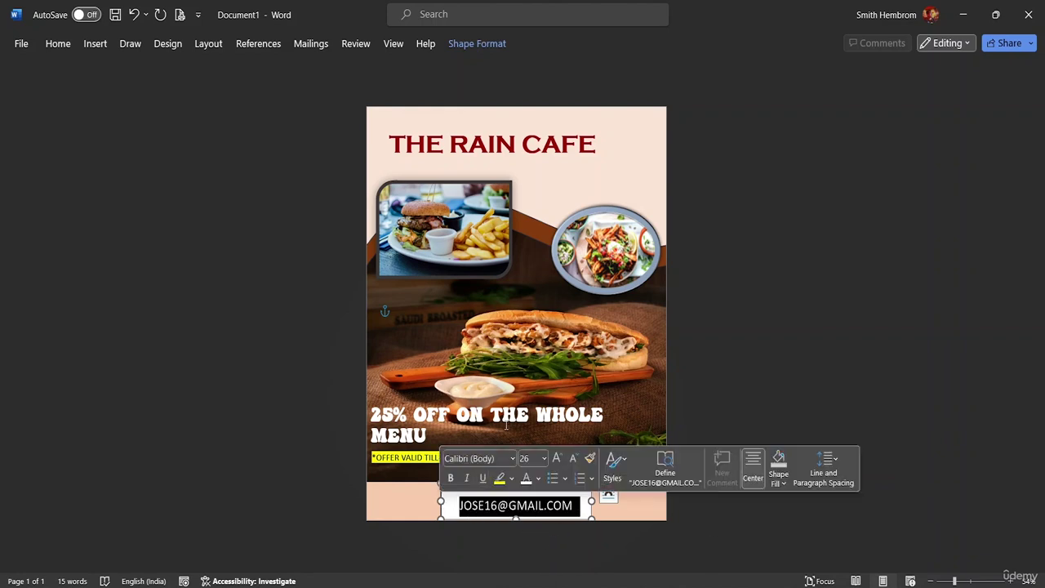
click(453, 478)
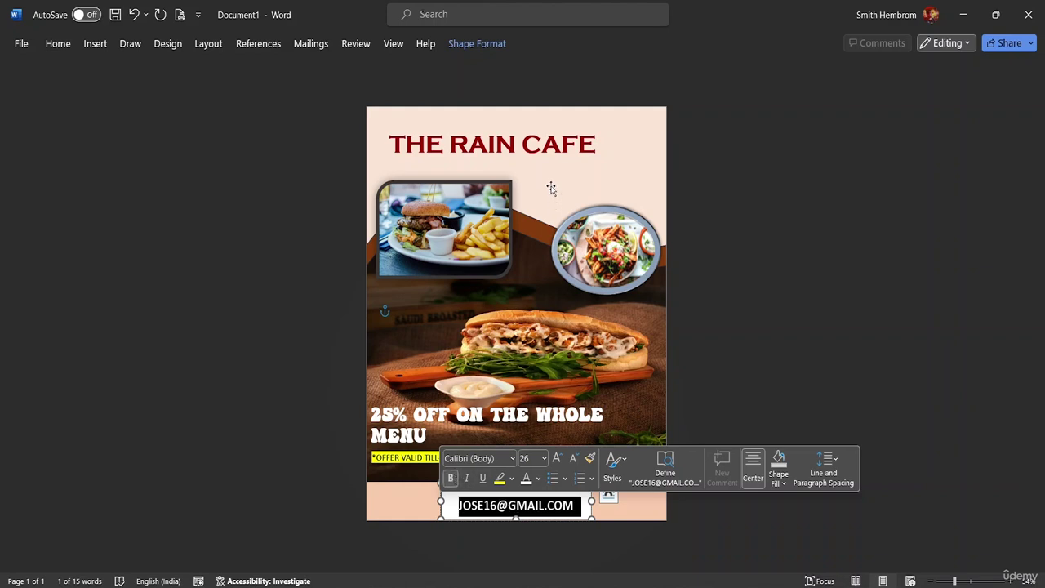
click(95, 44)
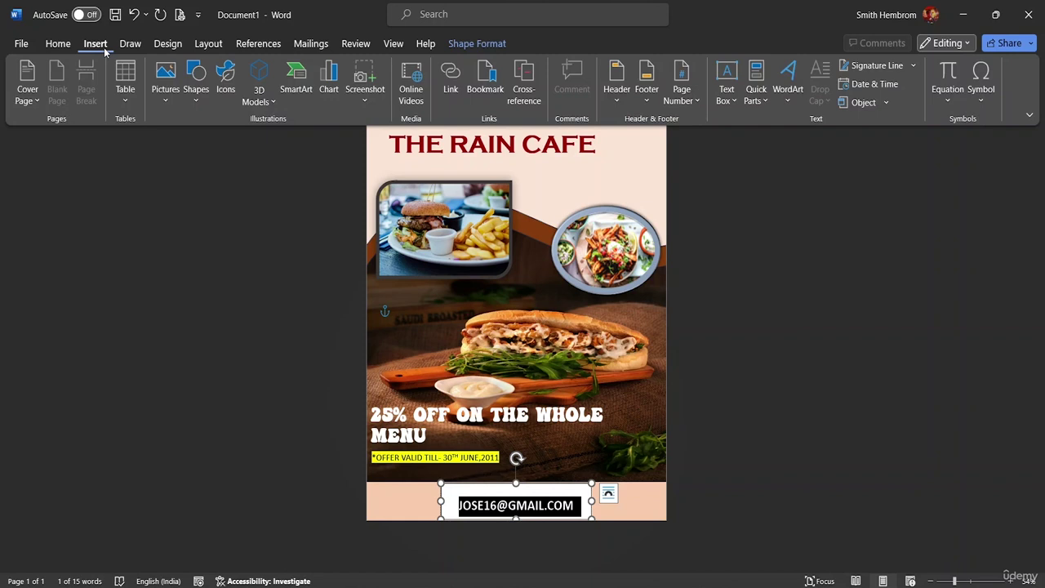
click(476, 43)
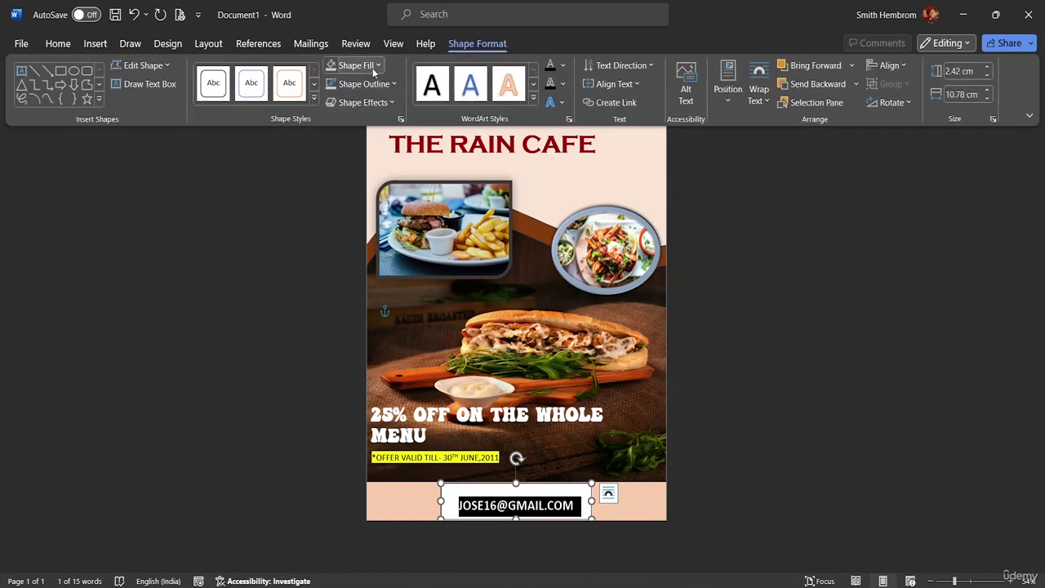
click(374, 70)
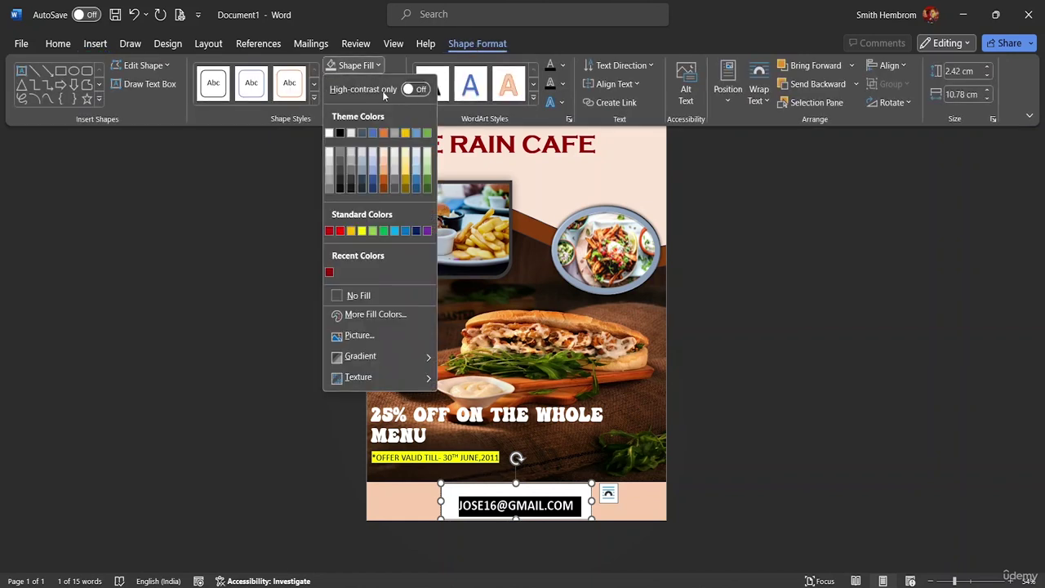
click(370, 294)
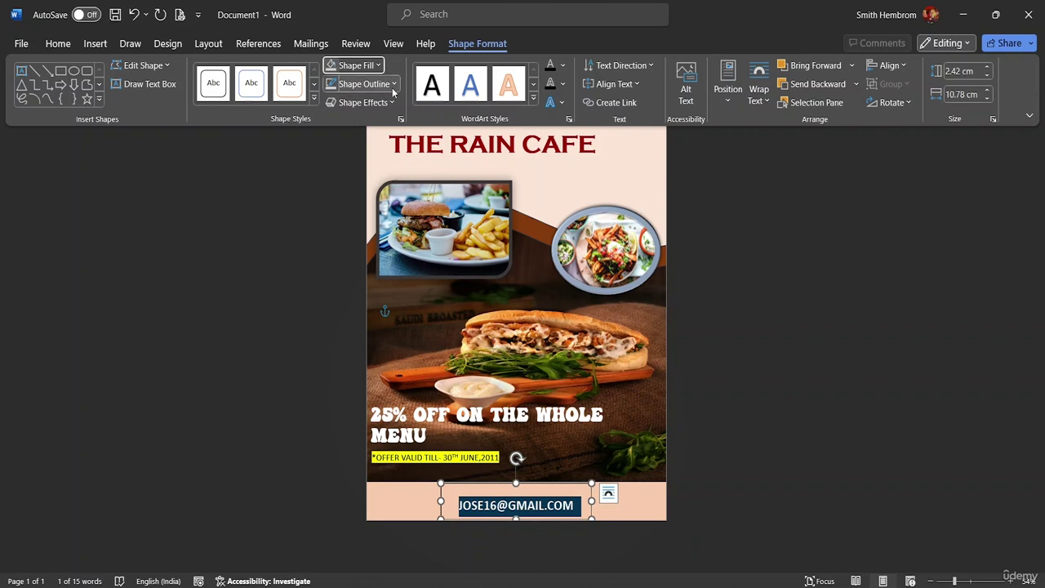
click(389, 85)
click(372, 315)
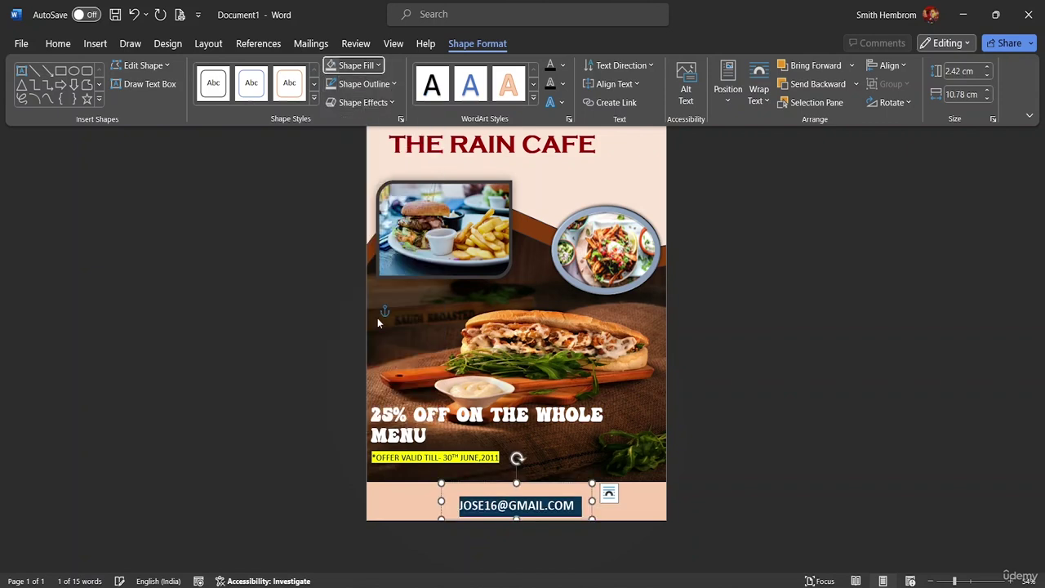
key(ctrl+F1)
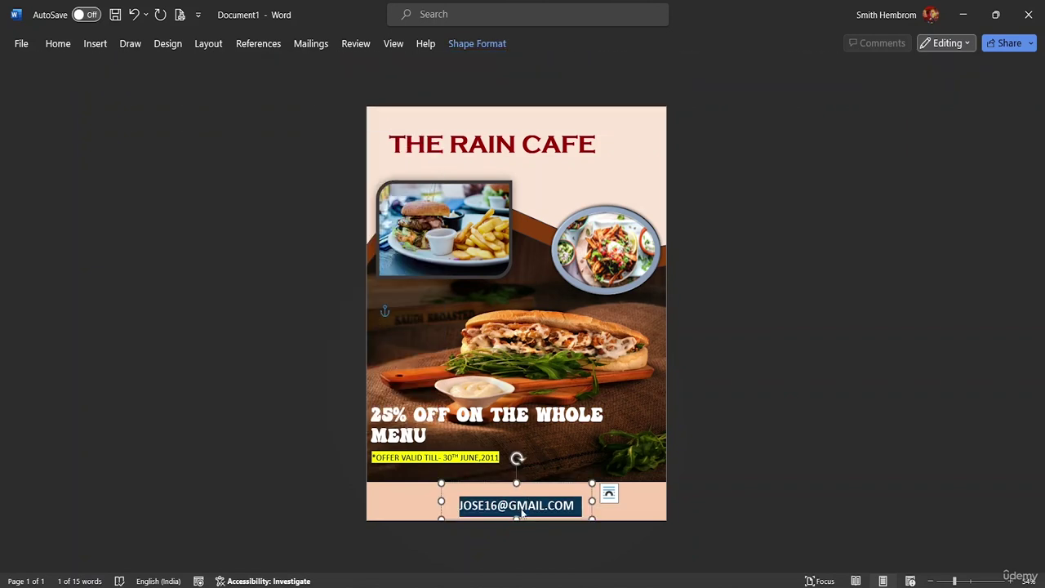
click(512, 505)
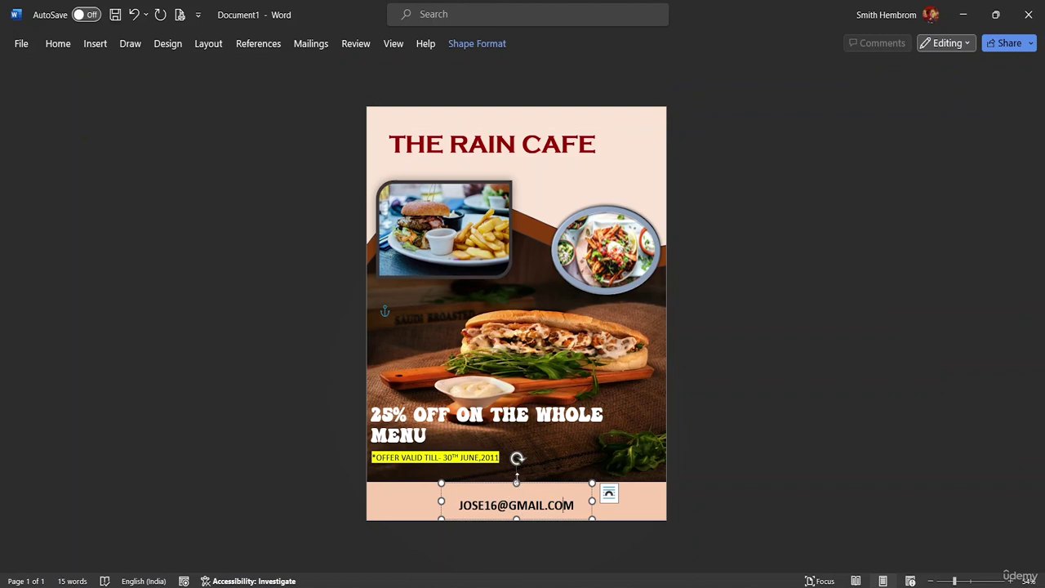
Move the e-mail box slightly up and left, then select the pink footer rectangle.
drag(527, 520, 508, 482)
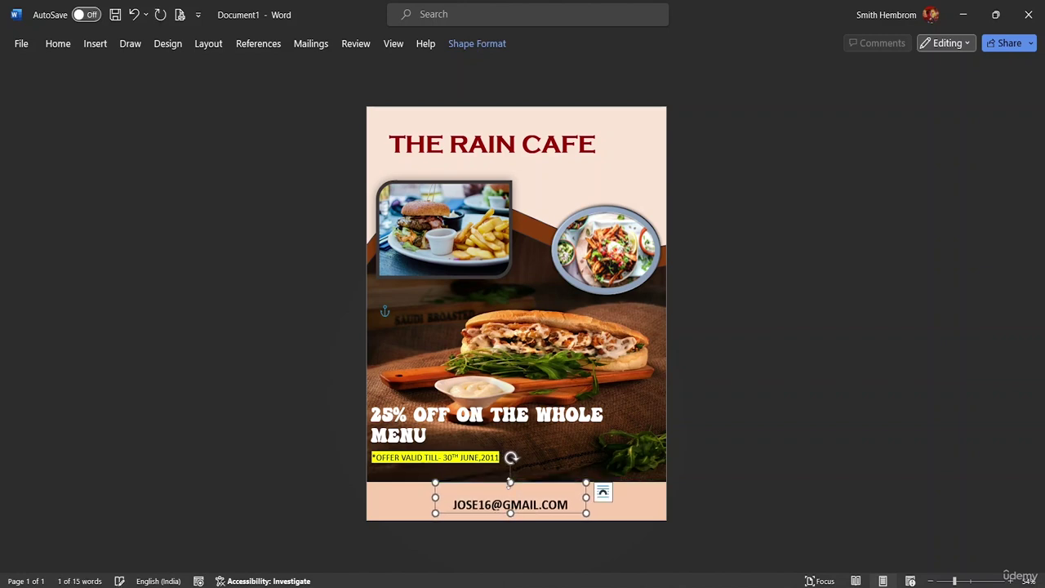
click(632, 508)
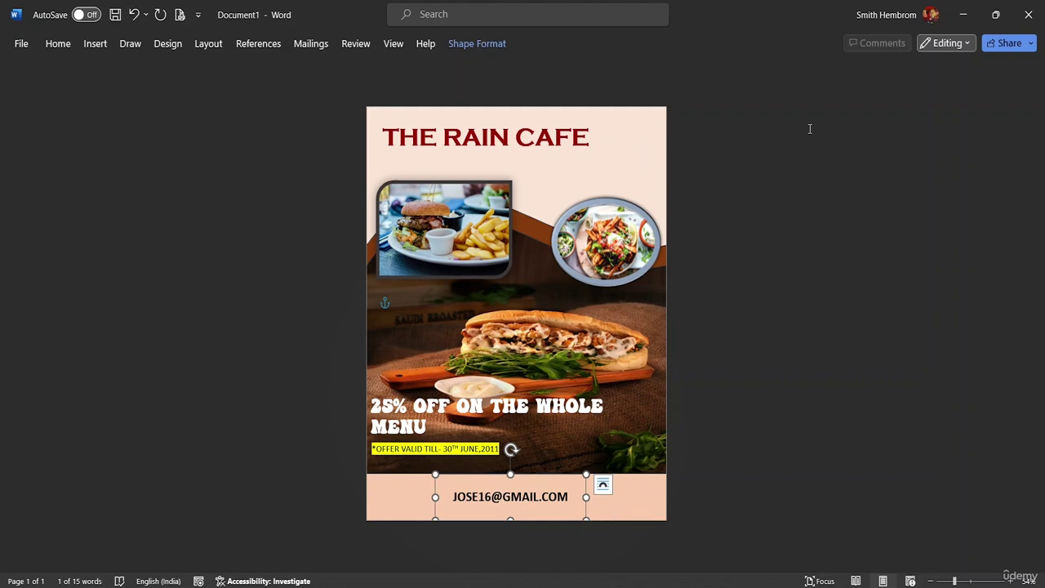
click(477, 44)
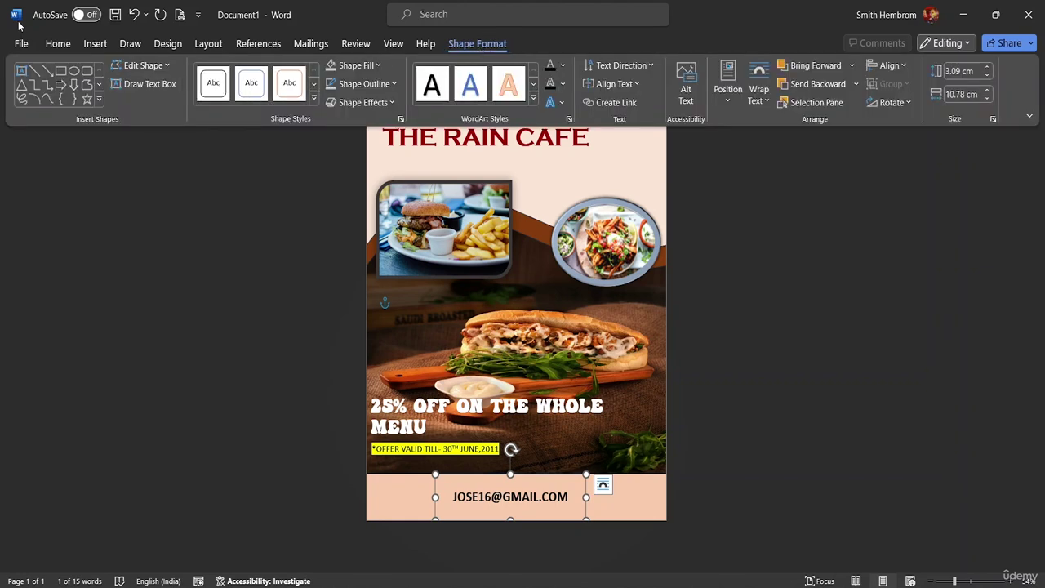
click(56, 44)
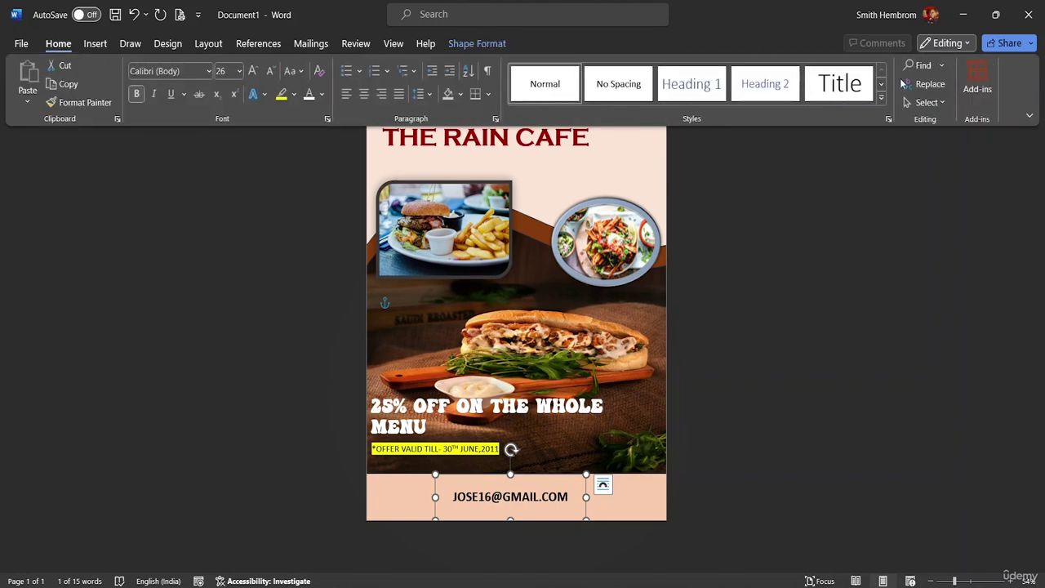
click(928, 102)
click(929, 124)
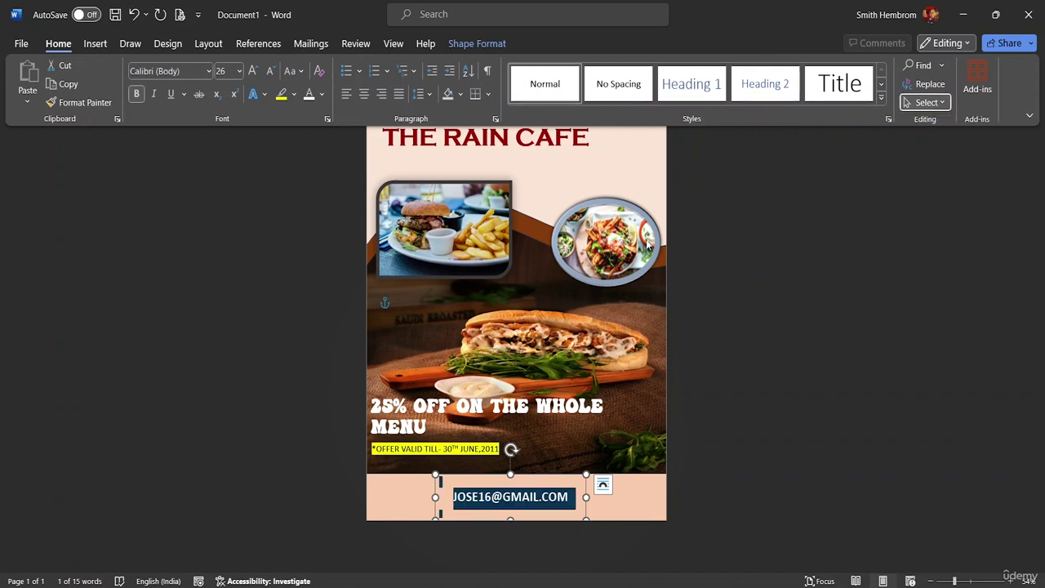
click(939, 103)
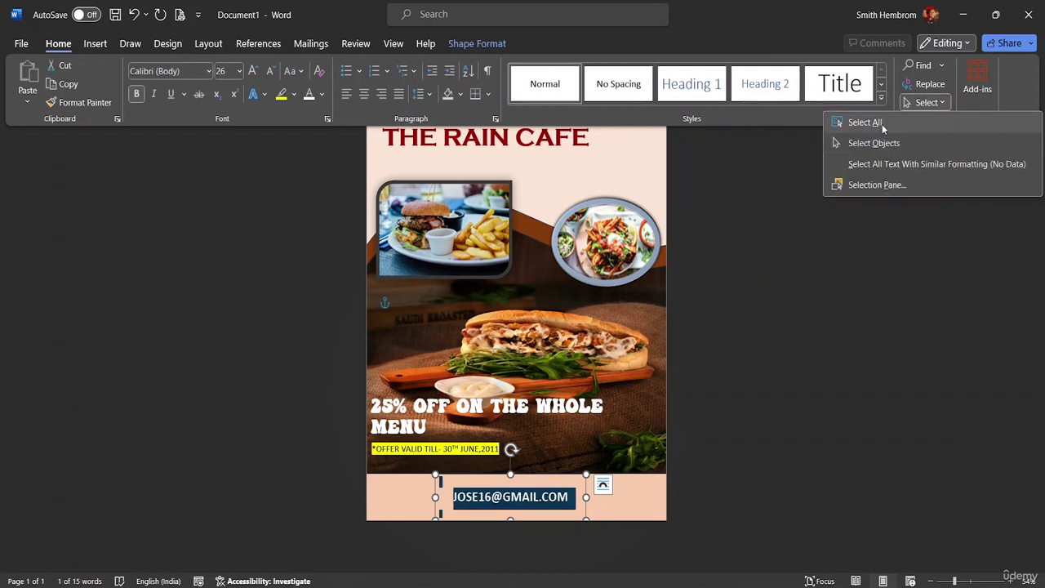
click(878, 125)
right_click(543, 261)
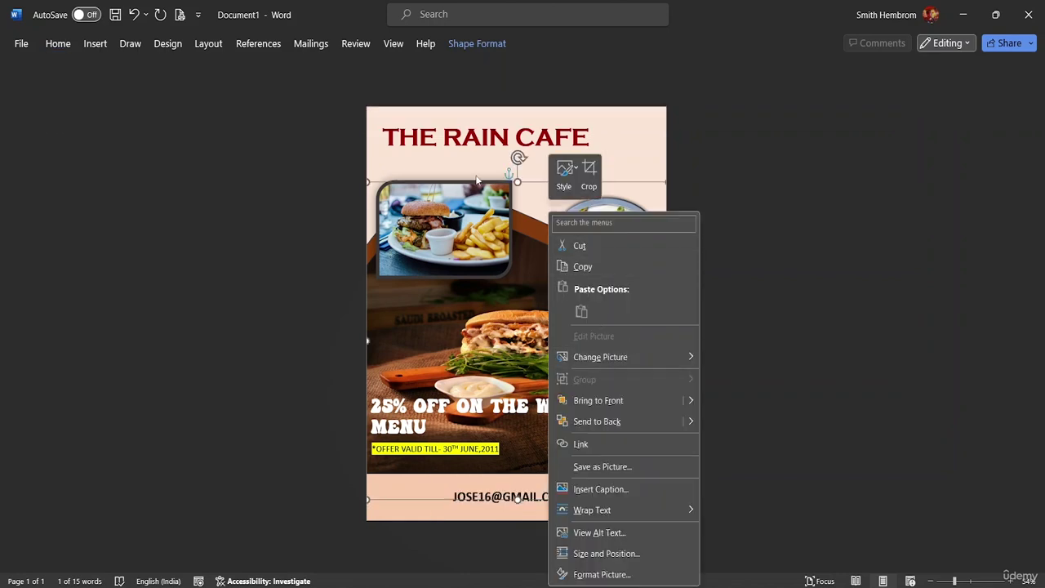
click(465, 152)
click(369, 112)
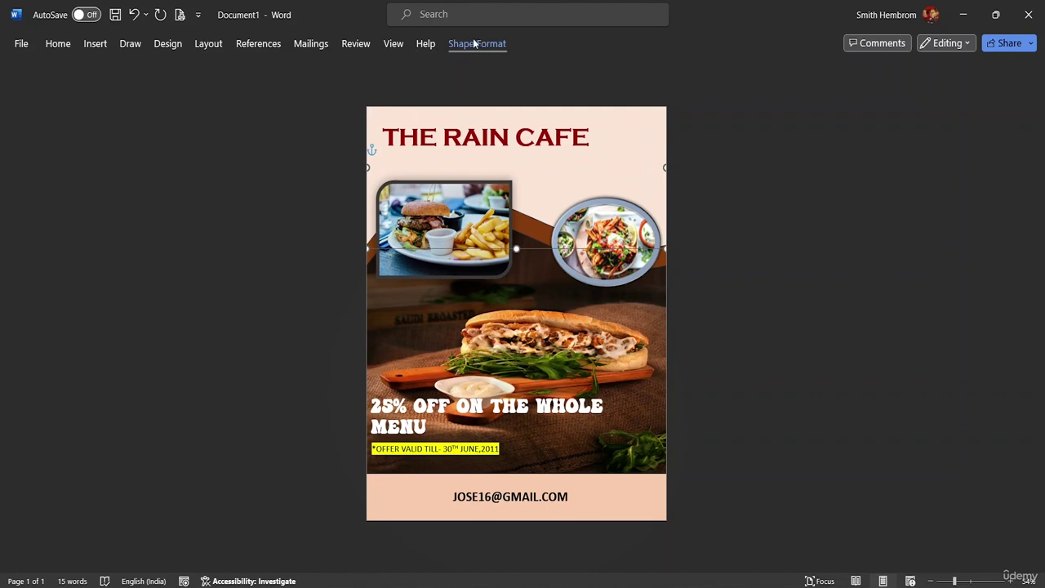
click(58, 43)
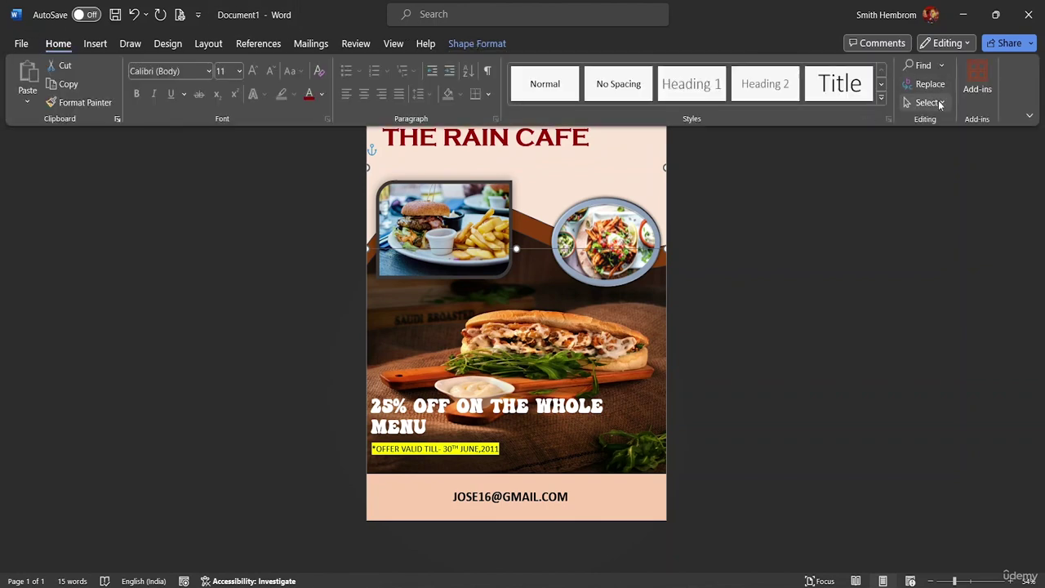
click(940, 102)
key(Escape)
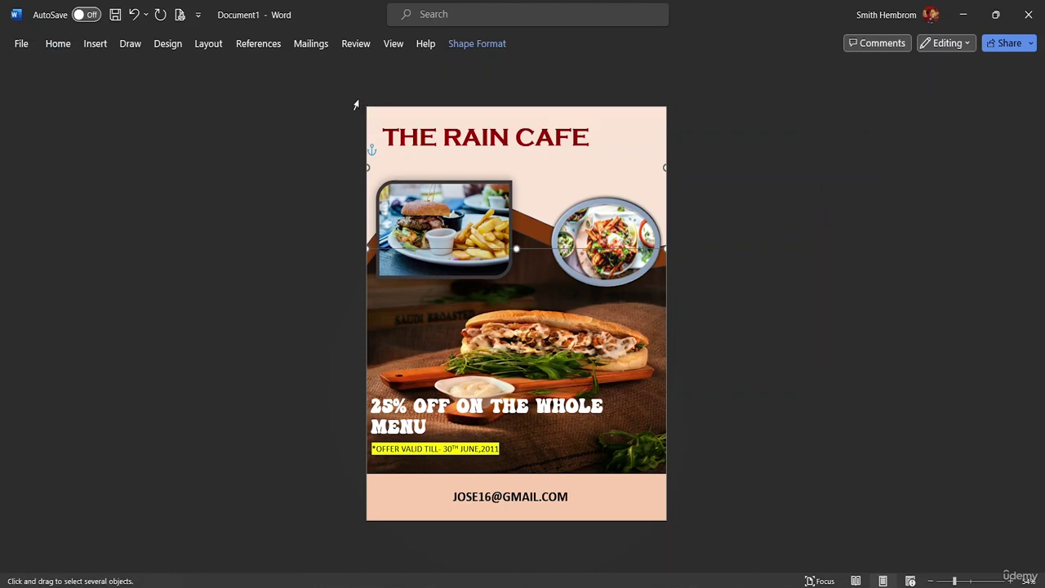
drag(356, 105, 449, 469)
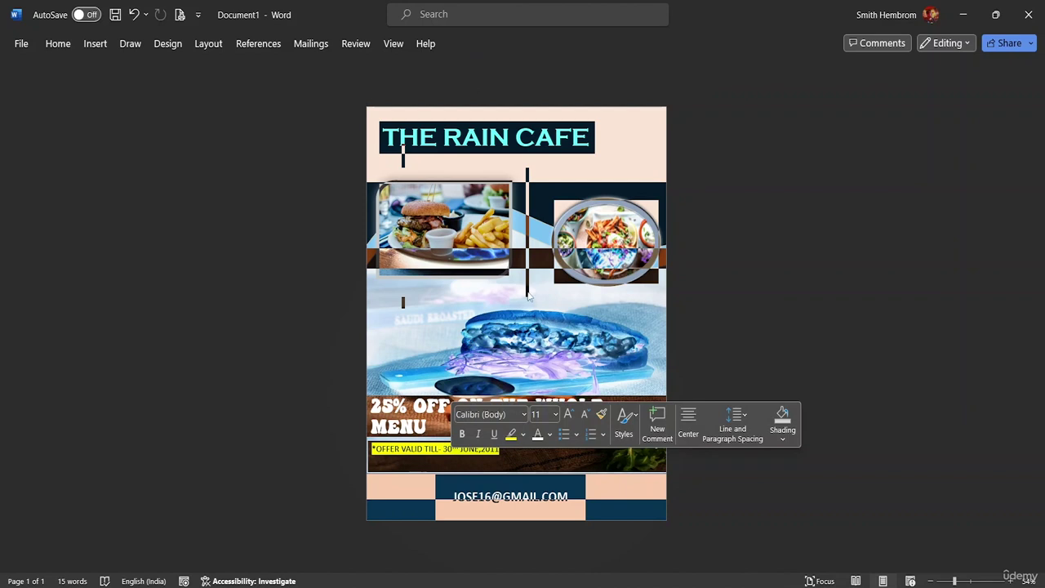
right_click(572, 268)
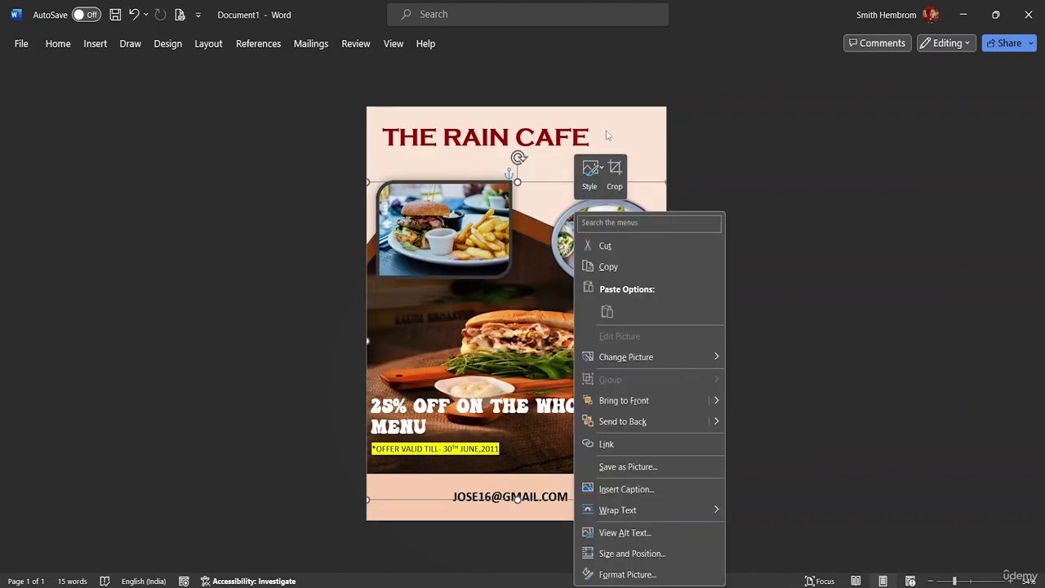
key(Escape)
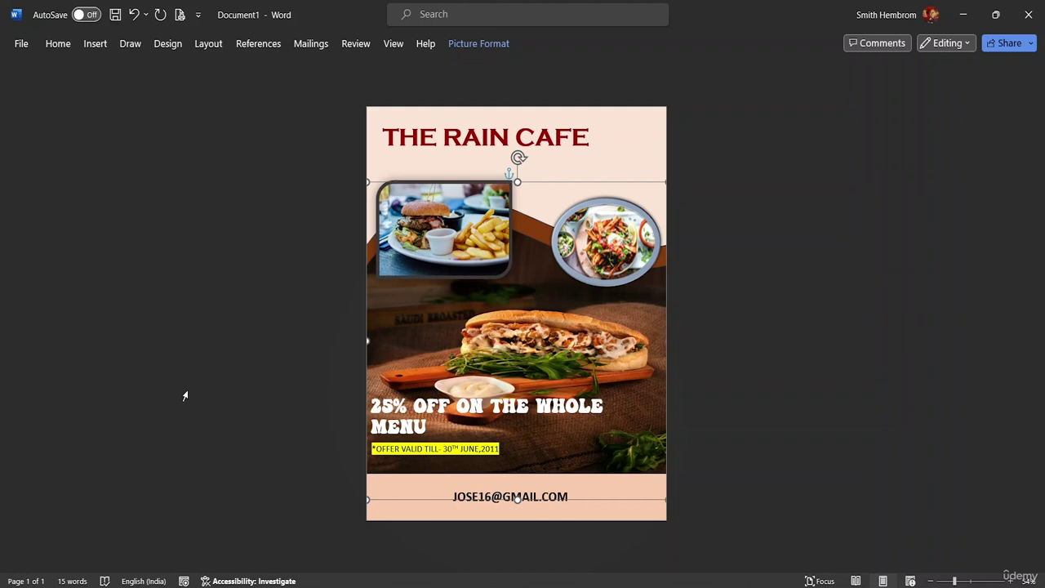
Begin saving the flyer as 'Flyer Design' and show more save locations.
key(ctrl+s)
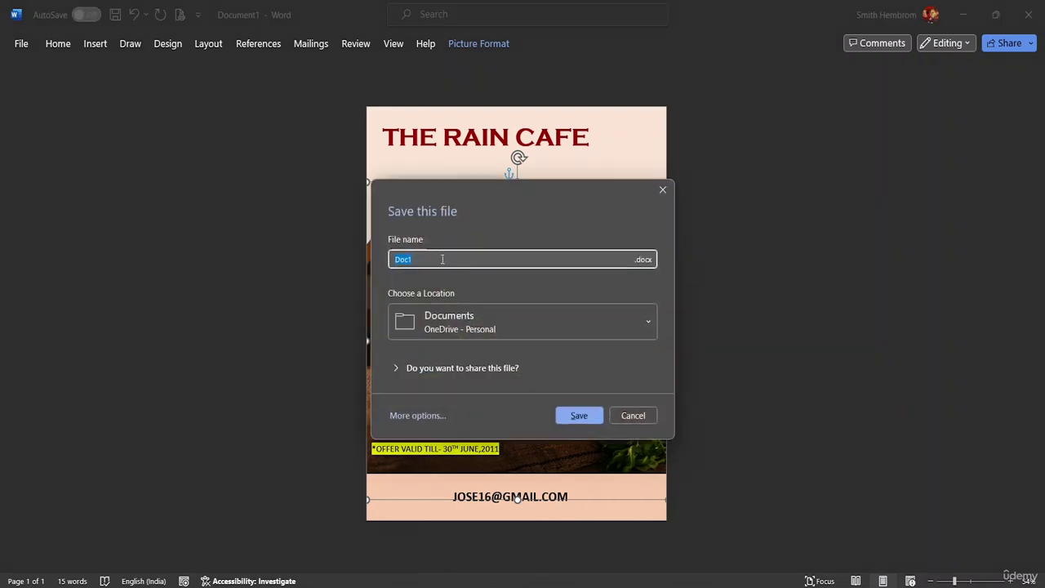
key(BackSpace)
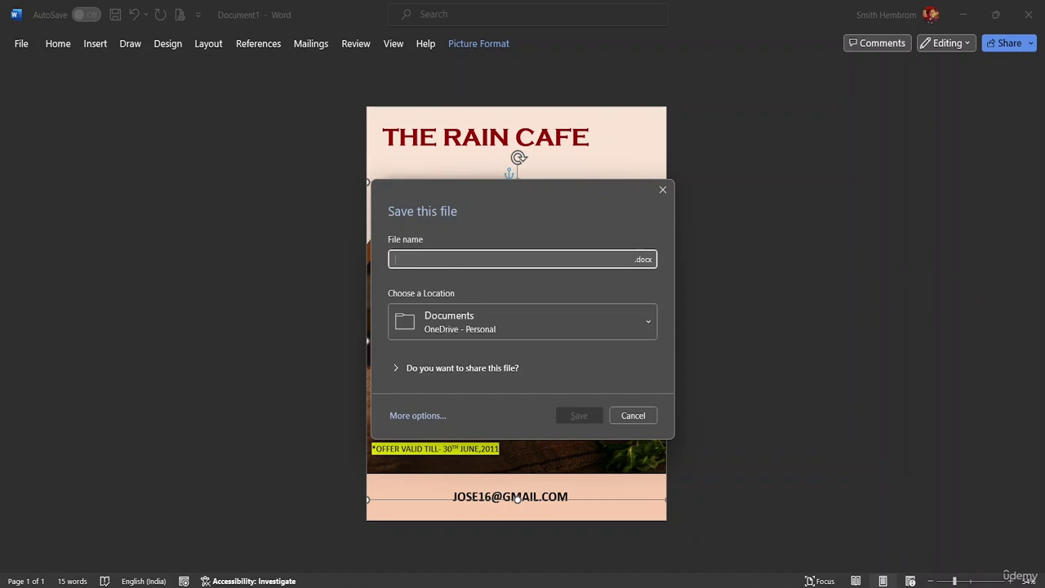
text(Fly)
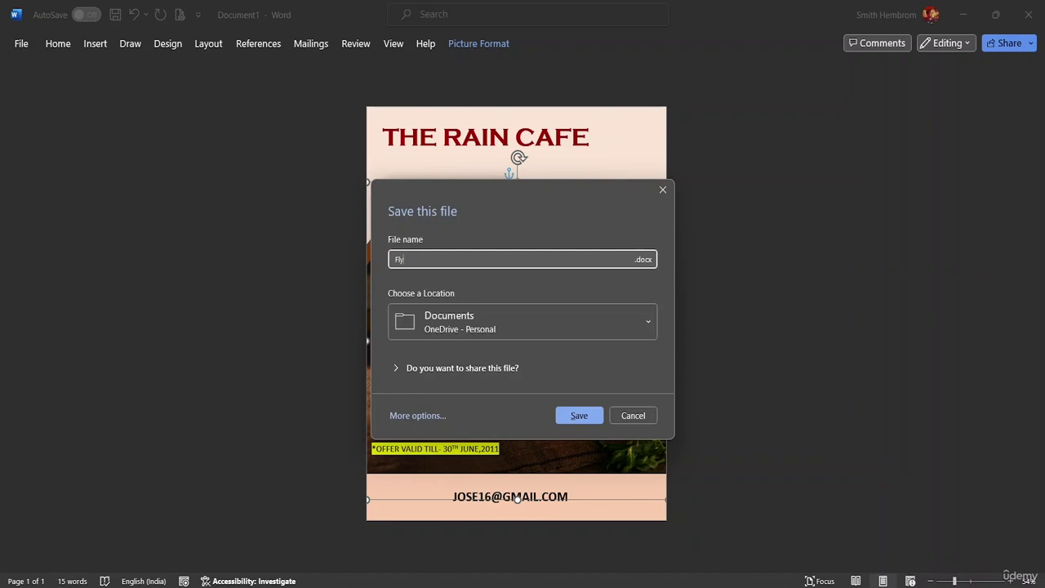
text(er Design)
click(609, 325)
scroll(564, 245, down, 2)
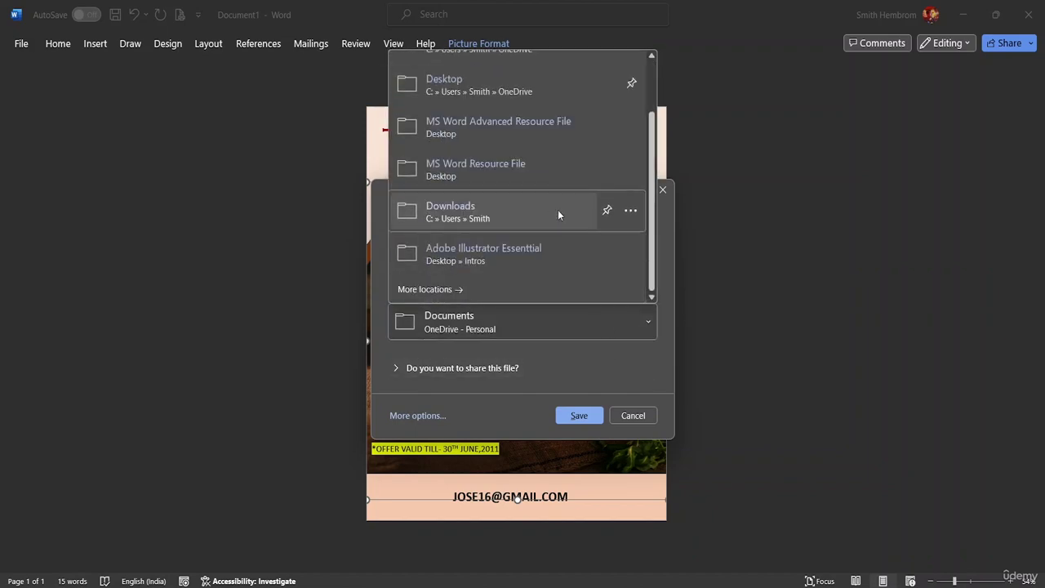
click(500, 294)
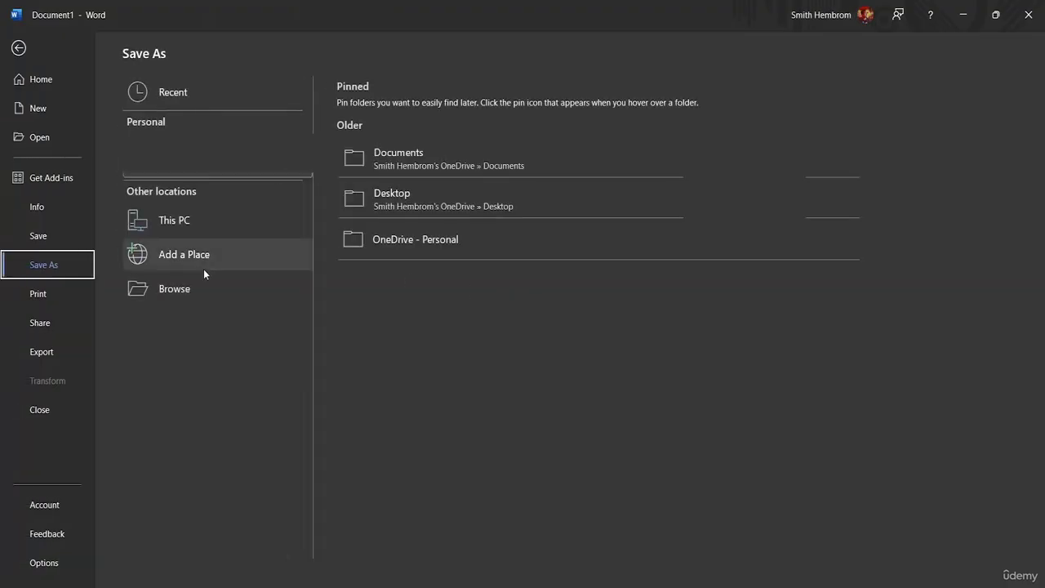
Save as 'Flyer Design' in the MS Word Advanced Resource File folder, then view the print preview.
click(196, 290)
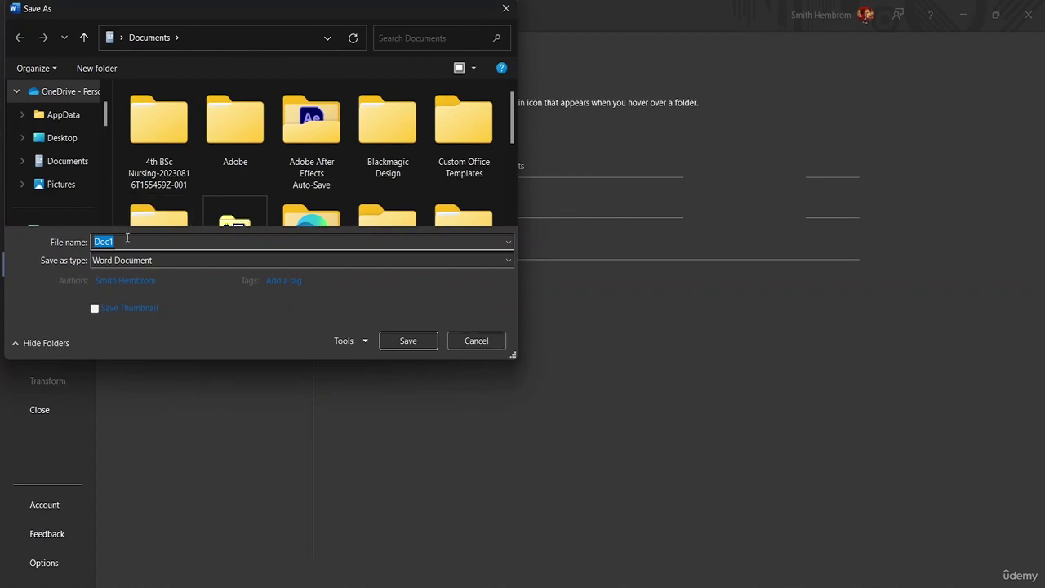
scroll(73, 159, down, 5)
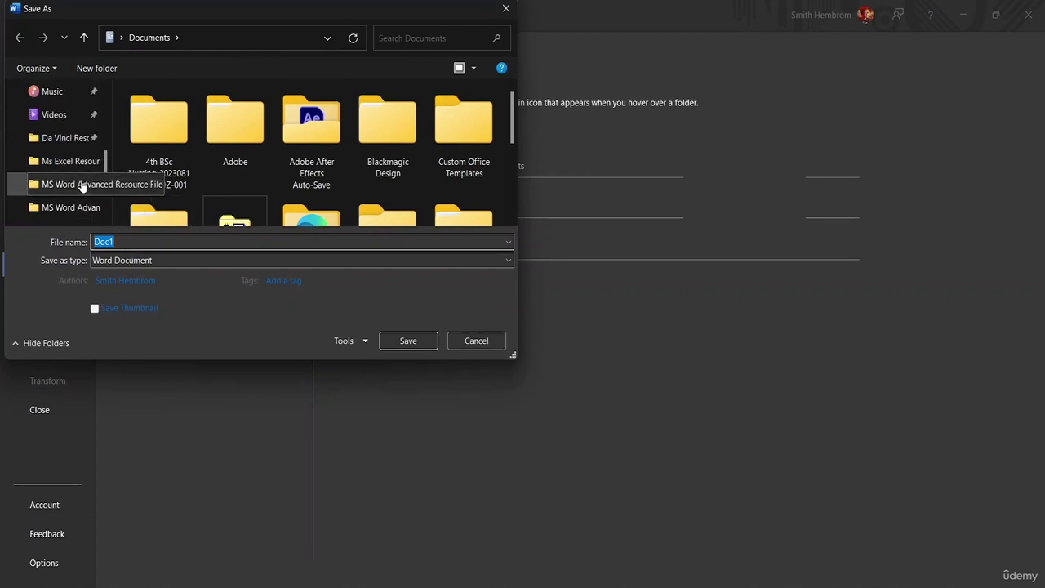
click(82, 184)
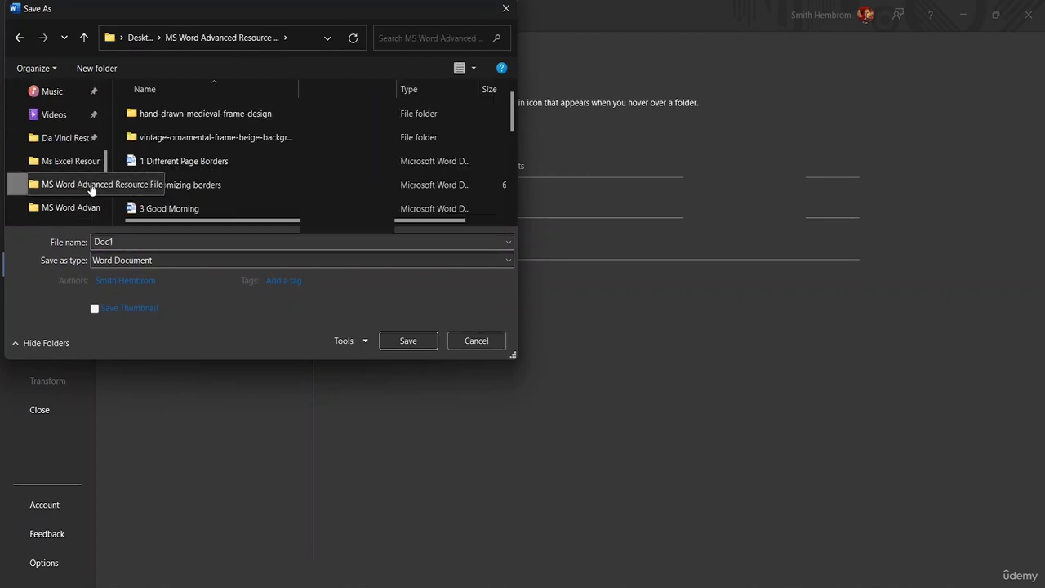
double_click(125, 241)
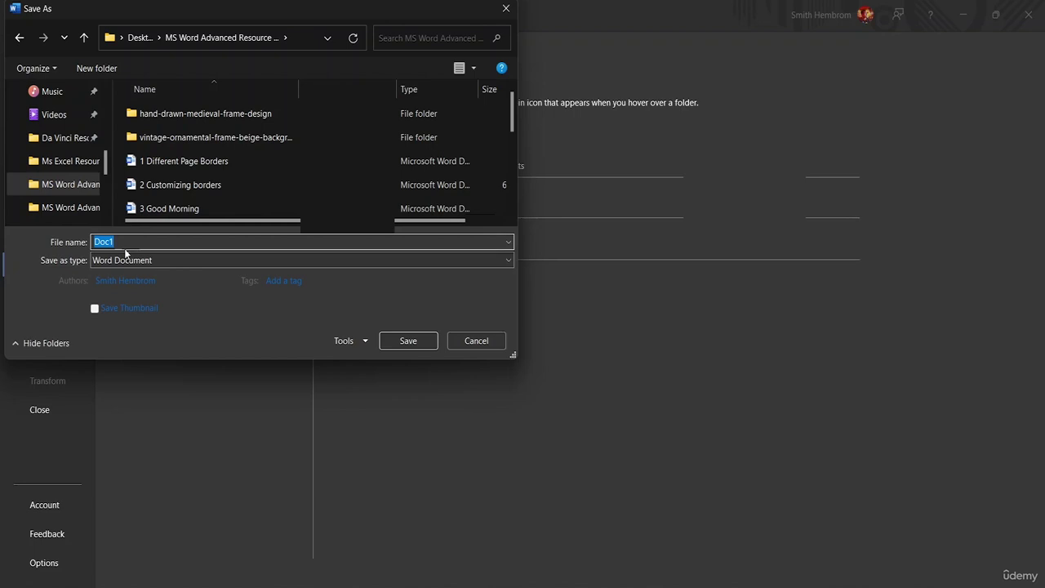
key(BackSpace)
text(Flyer De)
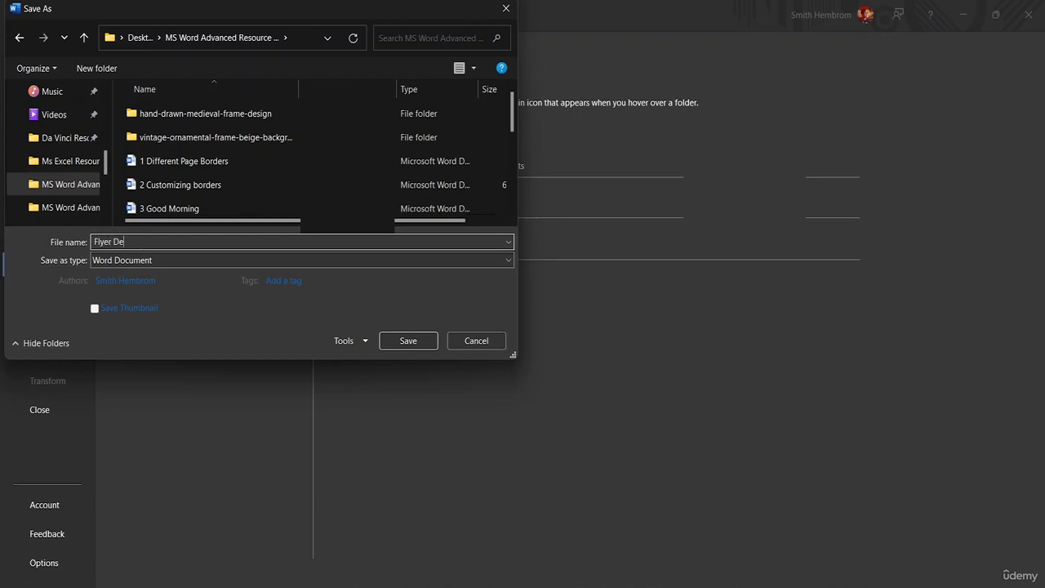
text(sign)
scroll(295, 190, down, 1)
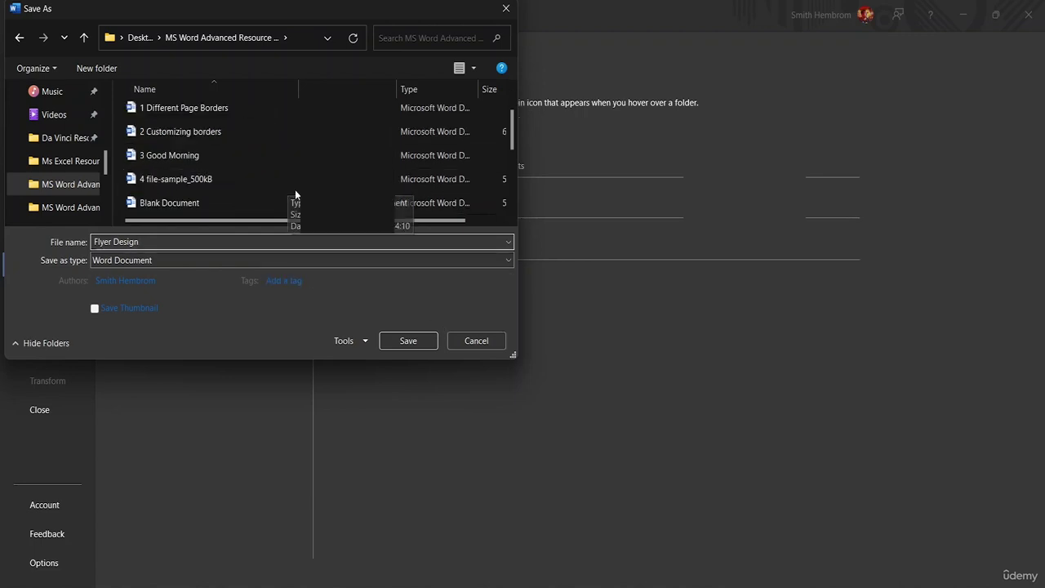
click(409, 341)
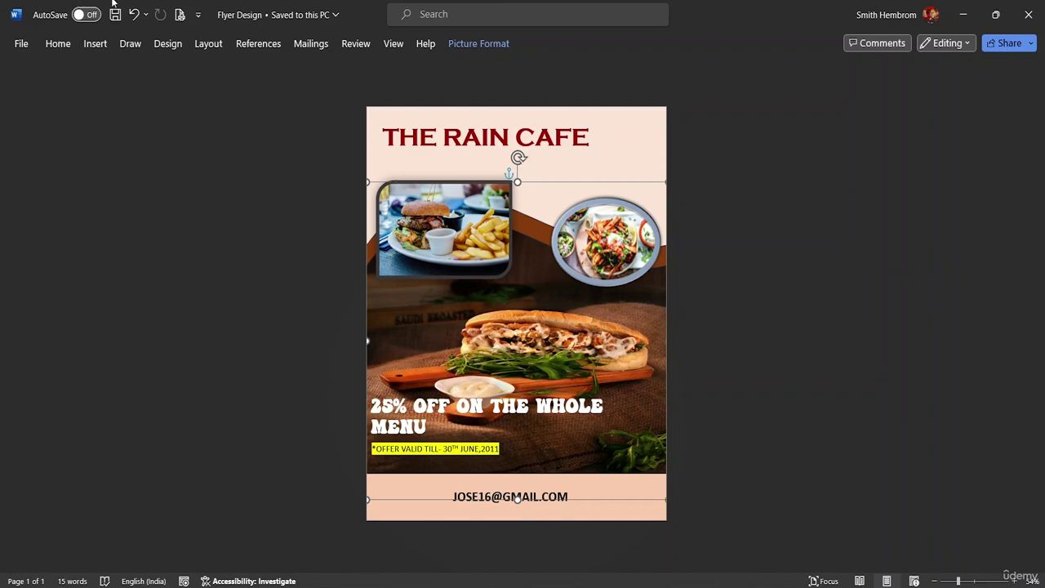
click(23, 47)
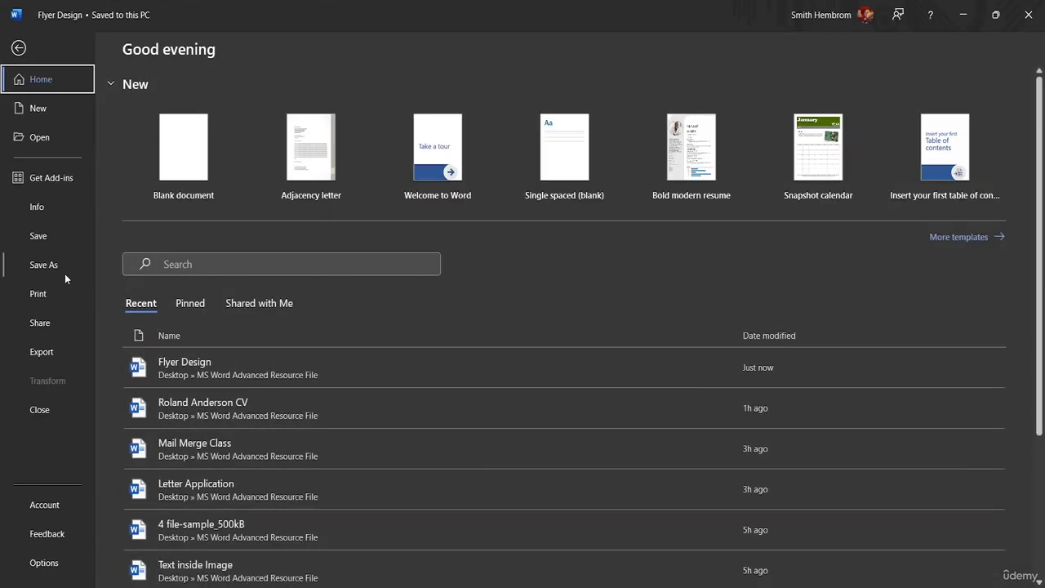
click(50, 300)
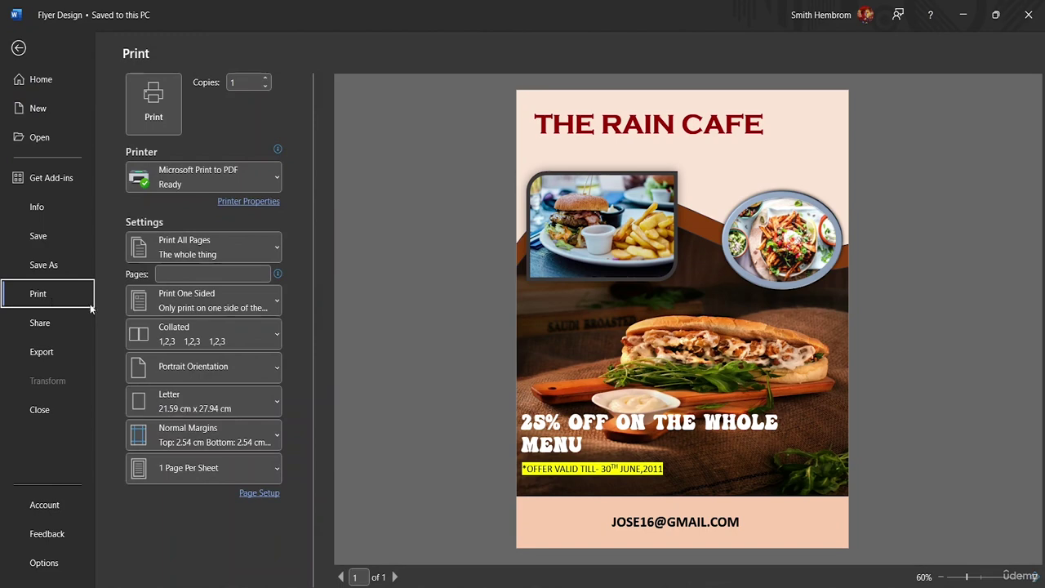